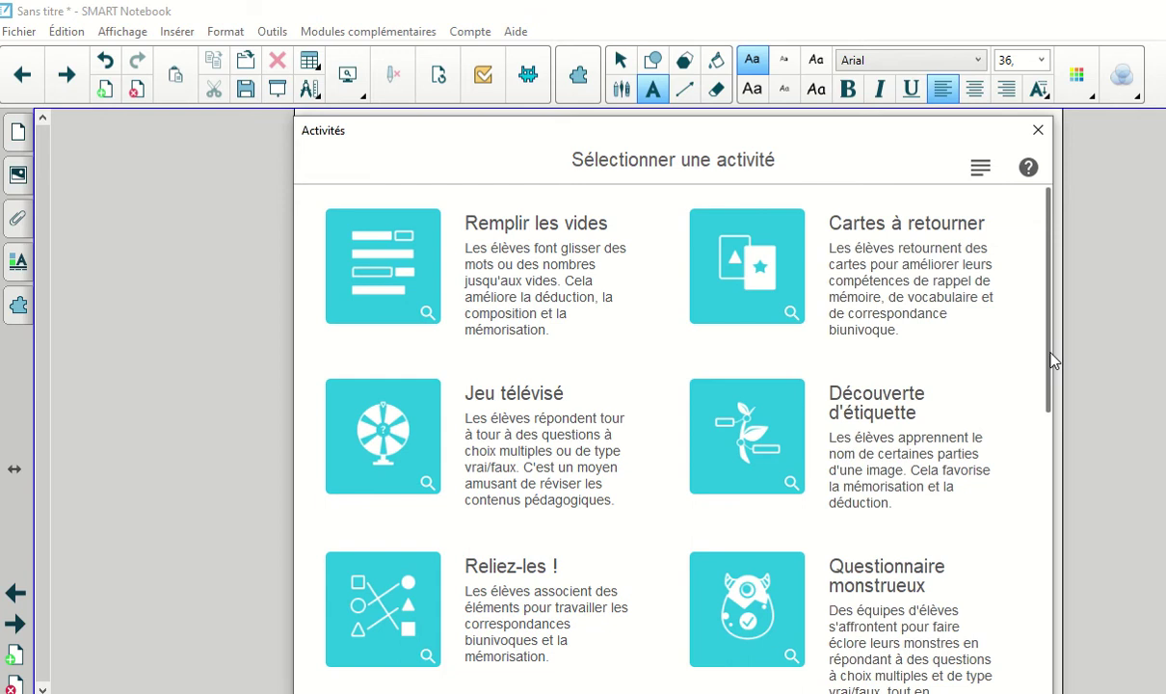
- Create a Dare-dare activity and set its first question's type to Choix multiples
{"action": "left_click_drag", "start_coordinate": [1053, 360], "coordinate": [1052, 631]}
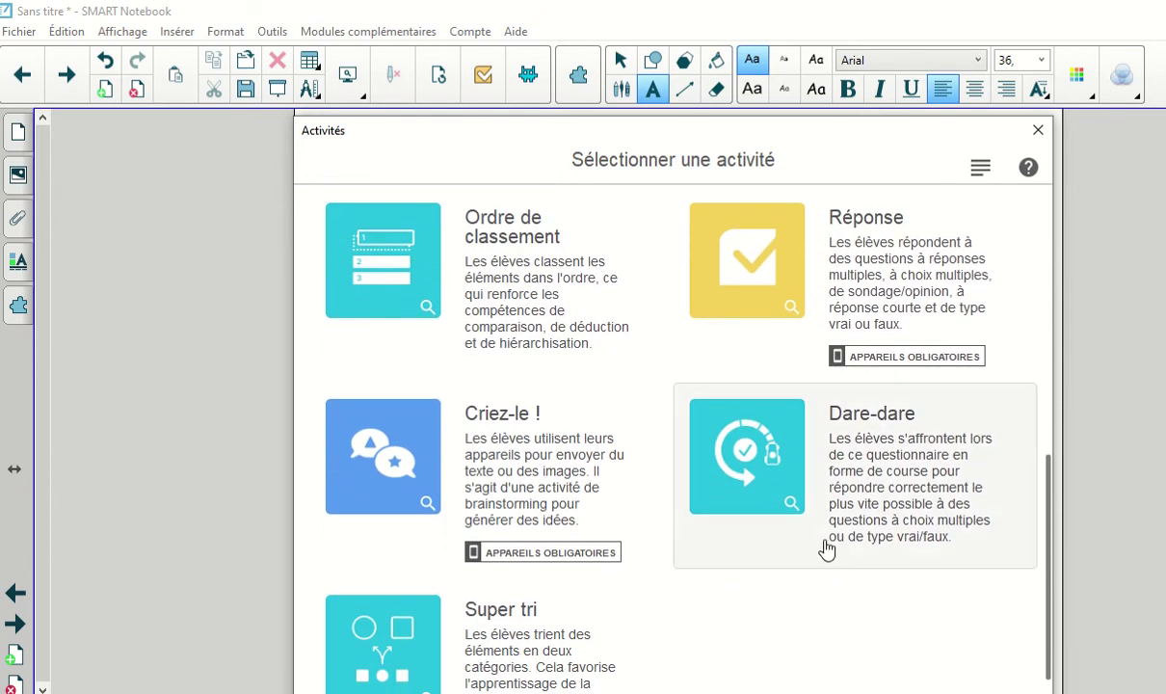
{"action": "left_click", "coordinate": [799, 462]}
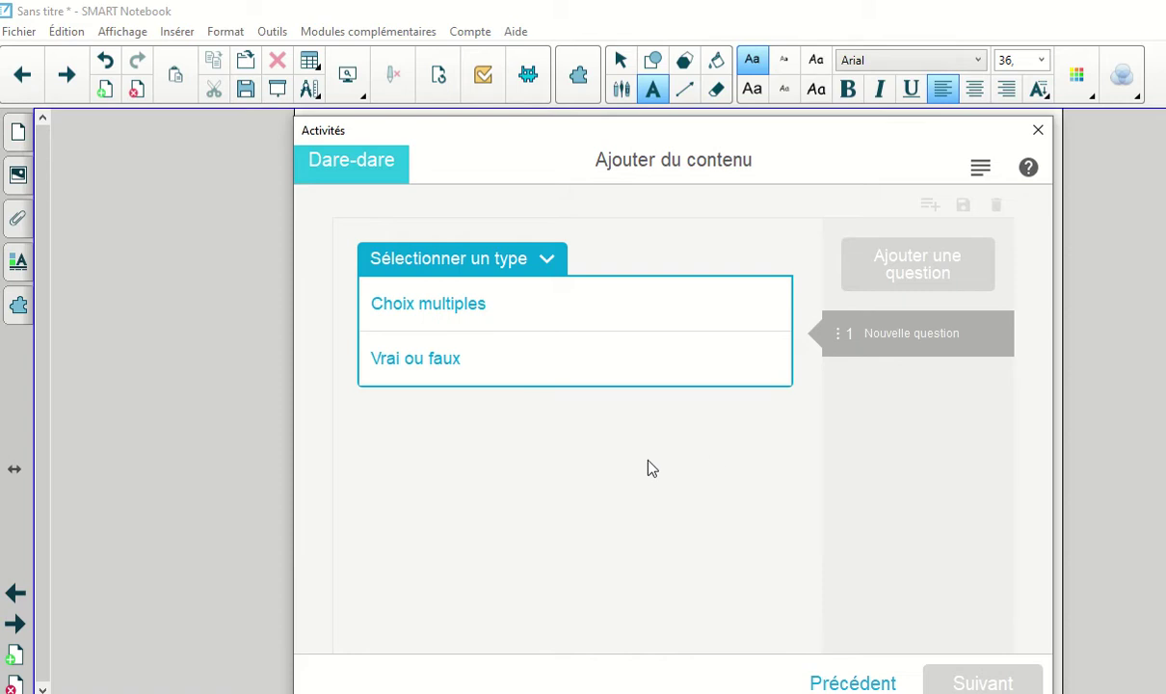
{"action": "left_click", "coordinate": [494, 309]}
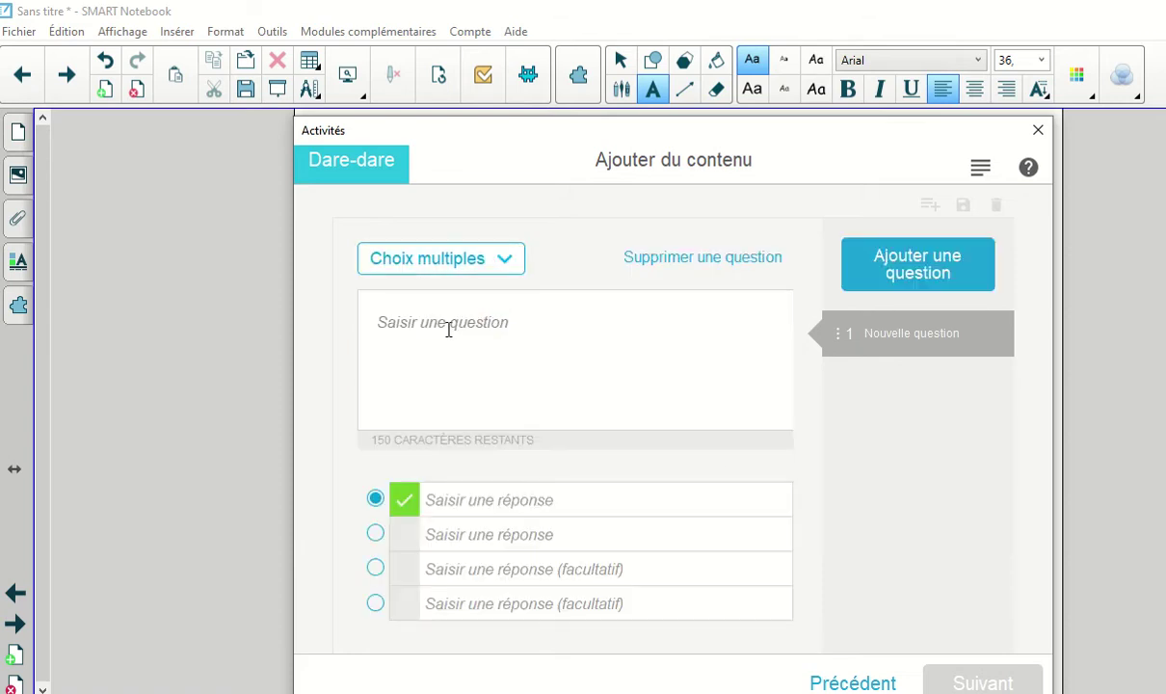
- Write the first question "tableau" with the answers "masculin" and "féminin", keeping "masculin" as the correct one
{"action": "left_click", "coordinate": [448, 328]}
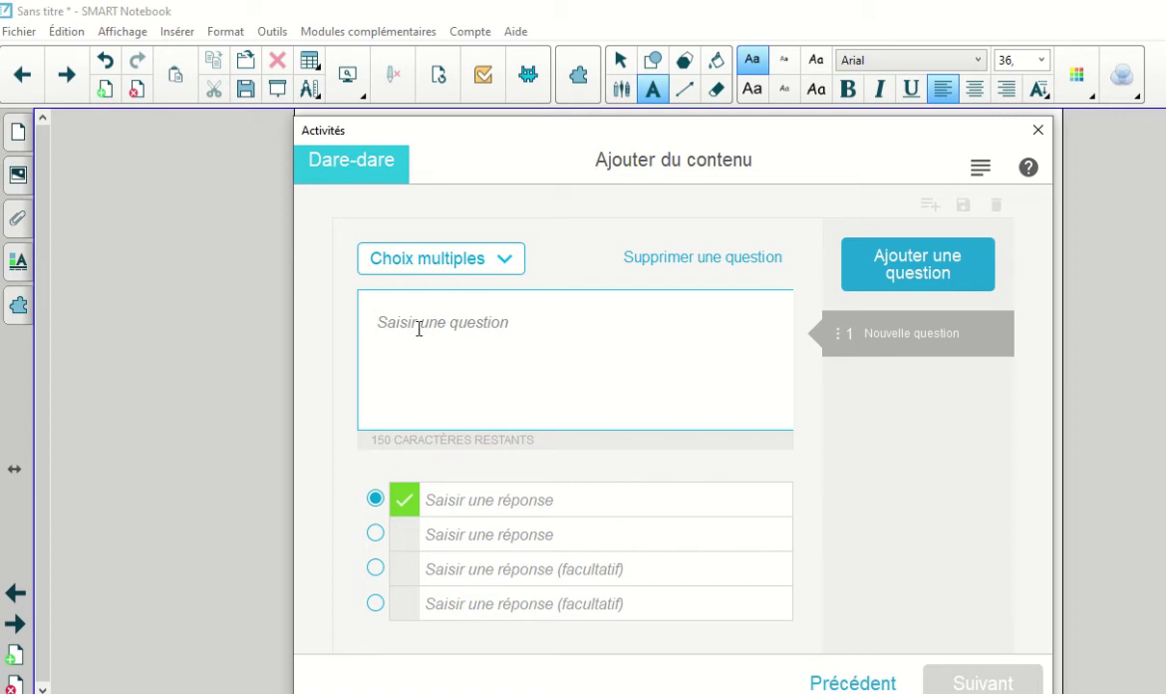
{"action": "type", "text": "tab"}
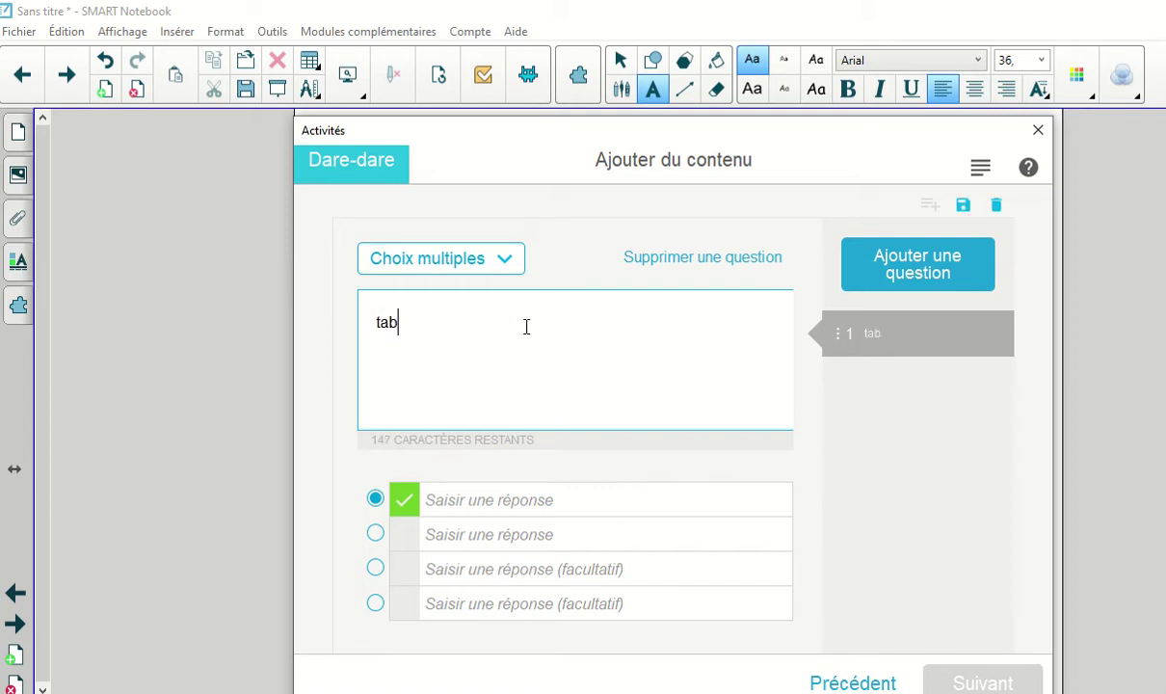
{"action": "type", "text": "leau"}
{"action": "left_click", "coordinate": [446, 508]}
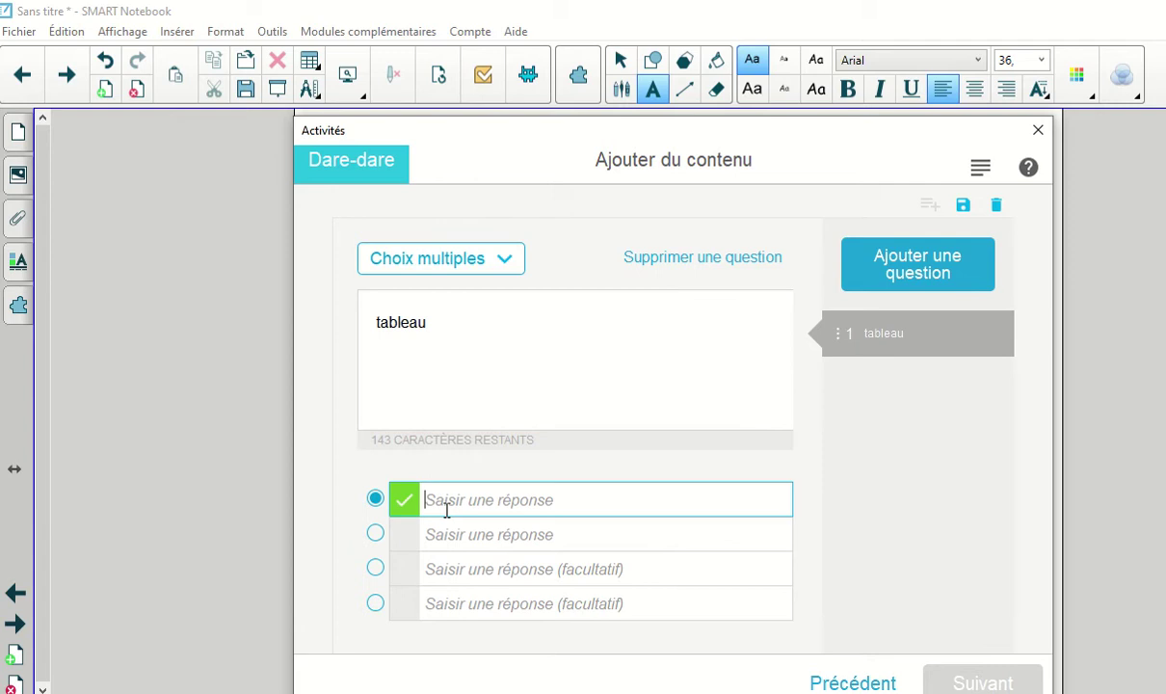
{"action": "type", "text": "masculin"}
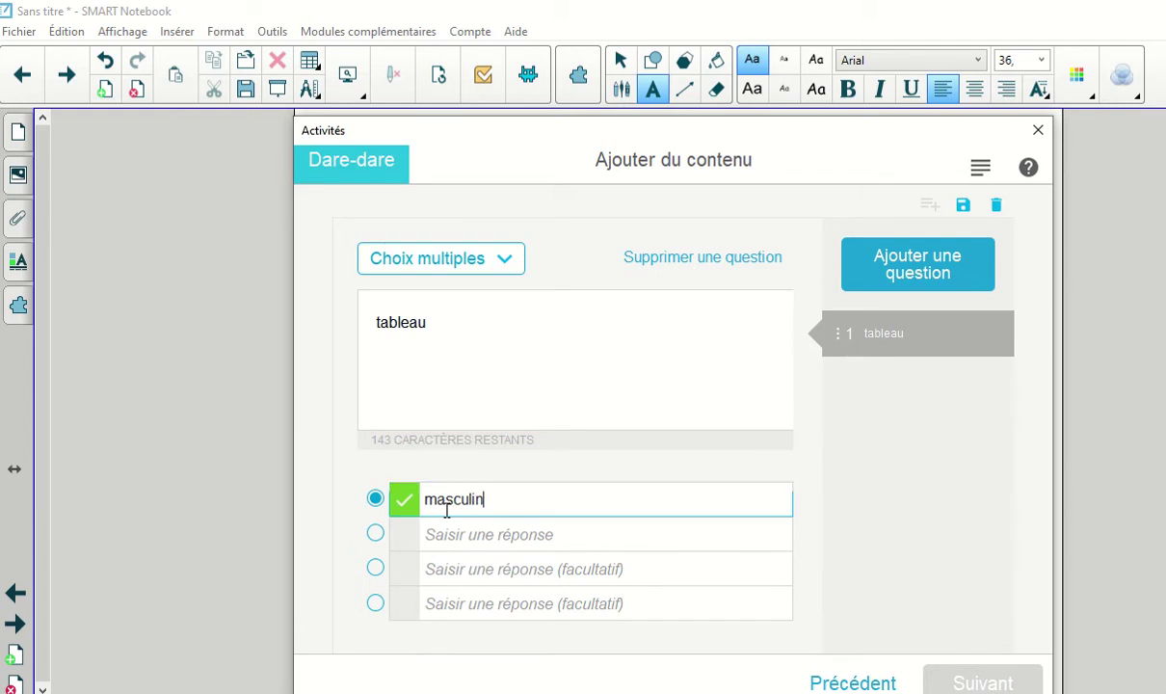
{"action": "key", "text": "Tab"}
{"action": "type", "text": "féminin"}
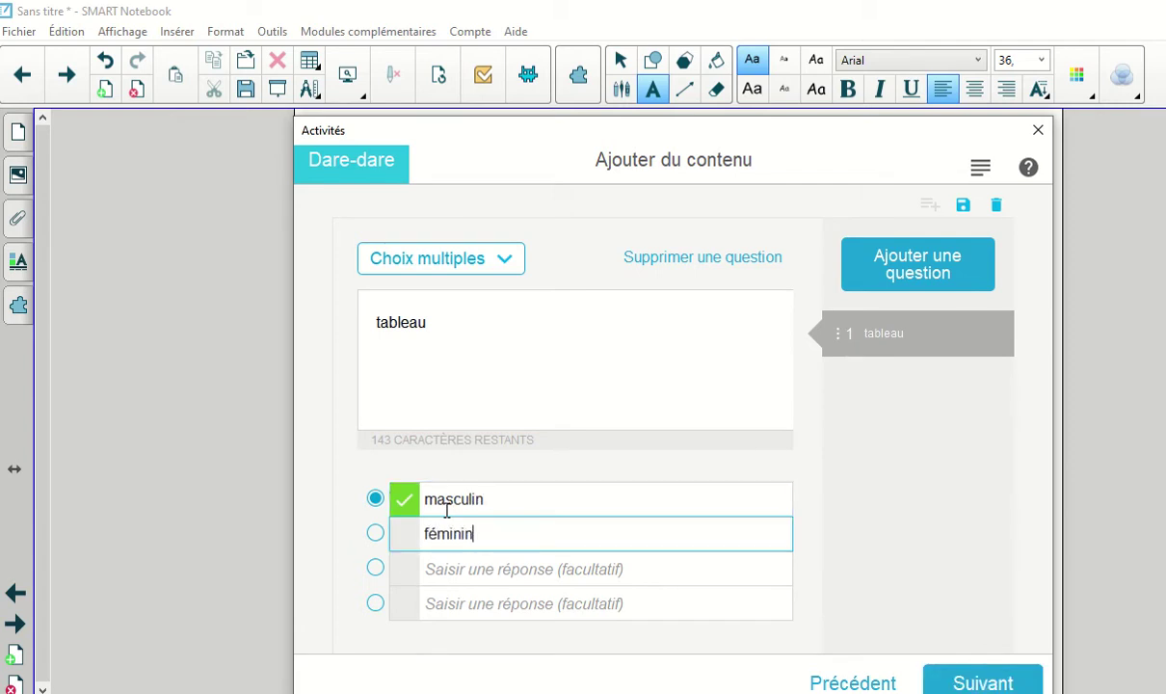
{"action": "left_click", "coordinate": [378, 535]}
{"action": "left_click", "coordinate": [376, 535]}
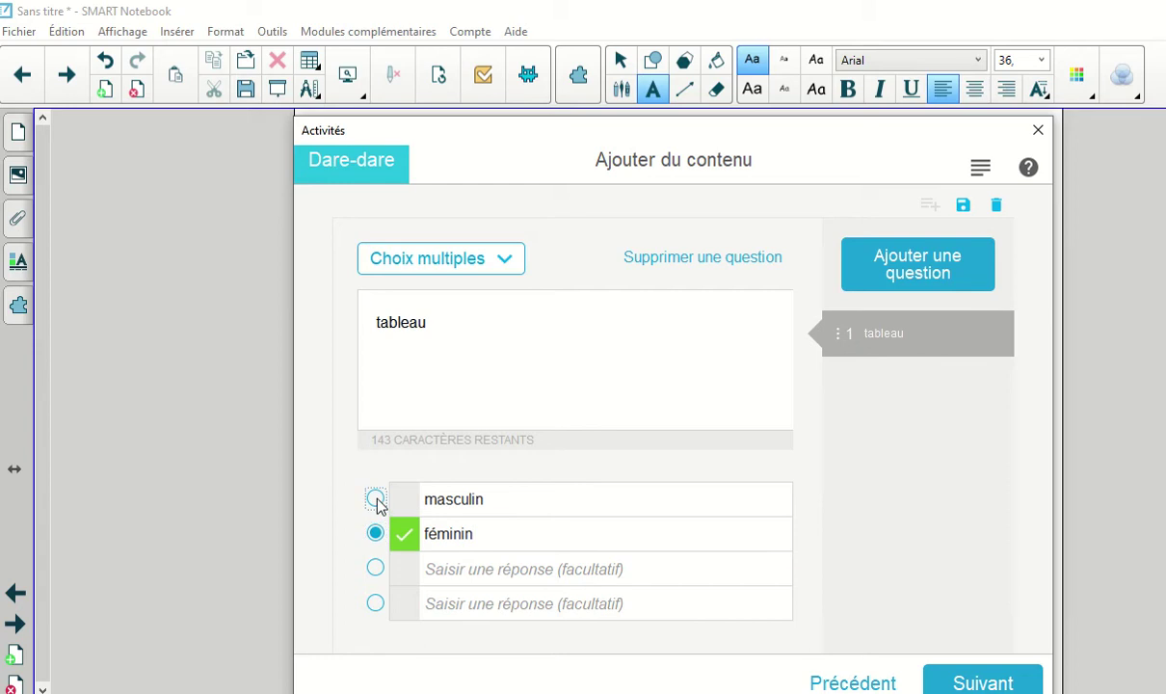
{"action": "left_click", "coordinate": [375, 499]}
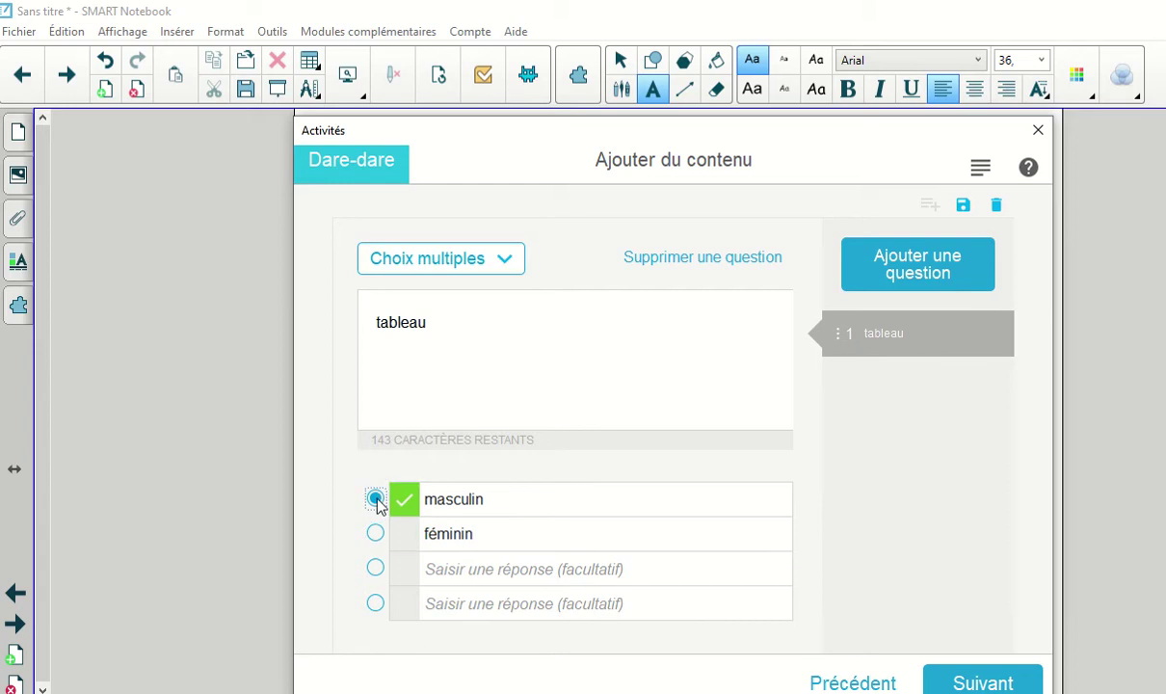
- Add a second question of type Vrai ou faux reading "Le cube a 6 faces.", with Vrai as the correct answer
{"action": "left_click", "coordinate": [904, 260]}
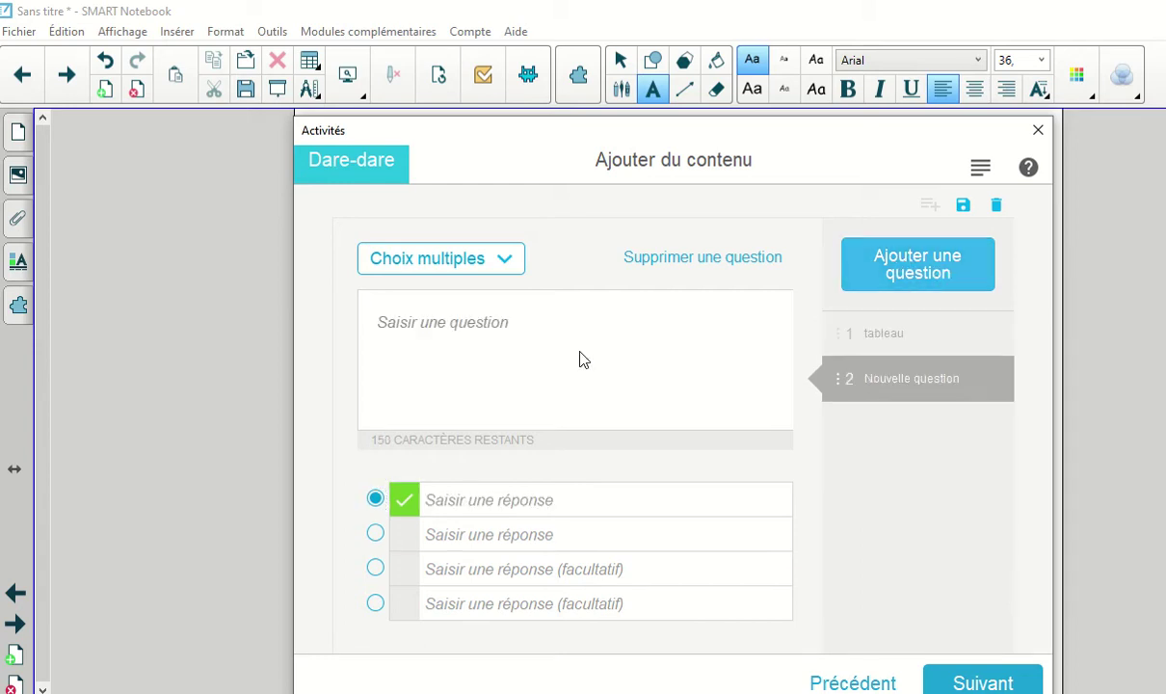
{"action": "left_click", "coordinate": [426, 327]}
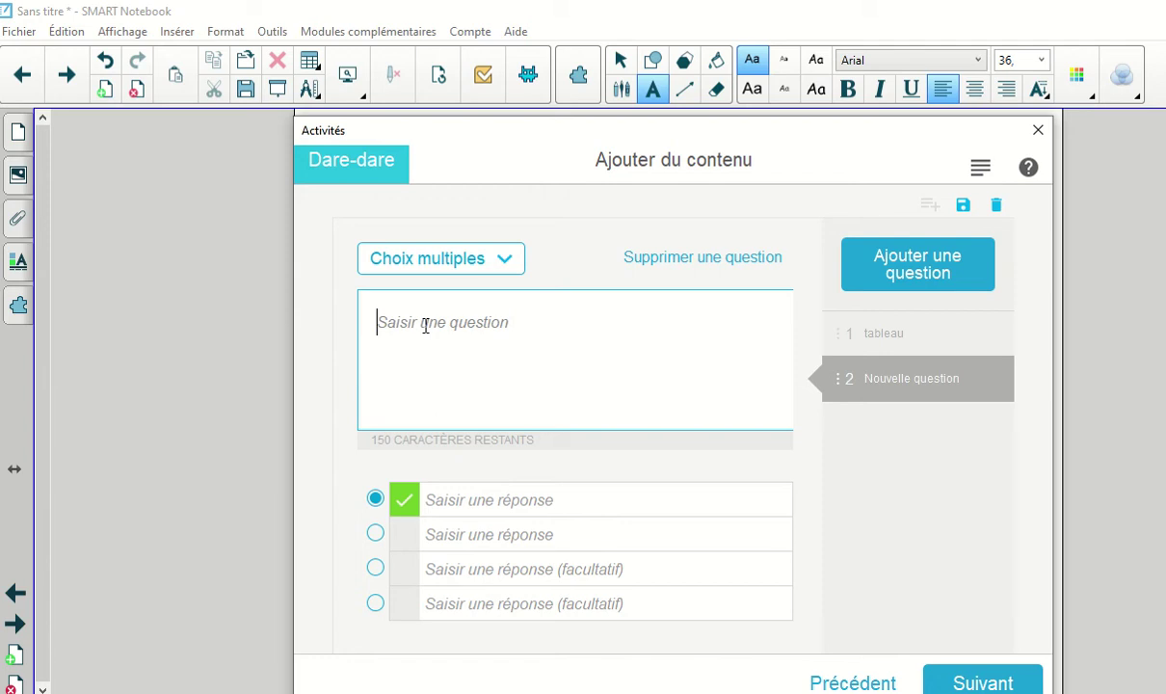
{"action": "left_click", "coordinate": [503, 260]}
{"action": "left_click", "coordinate": [397, 360]}
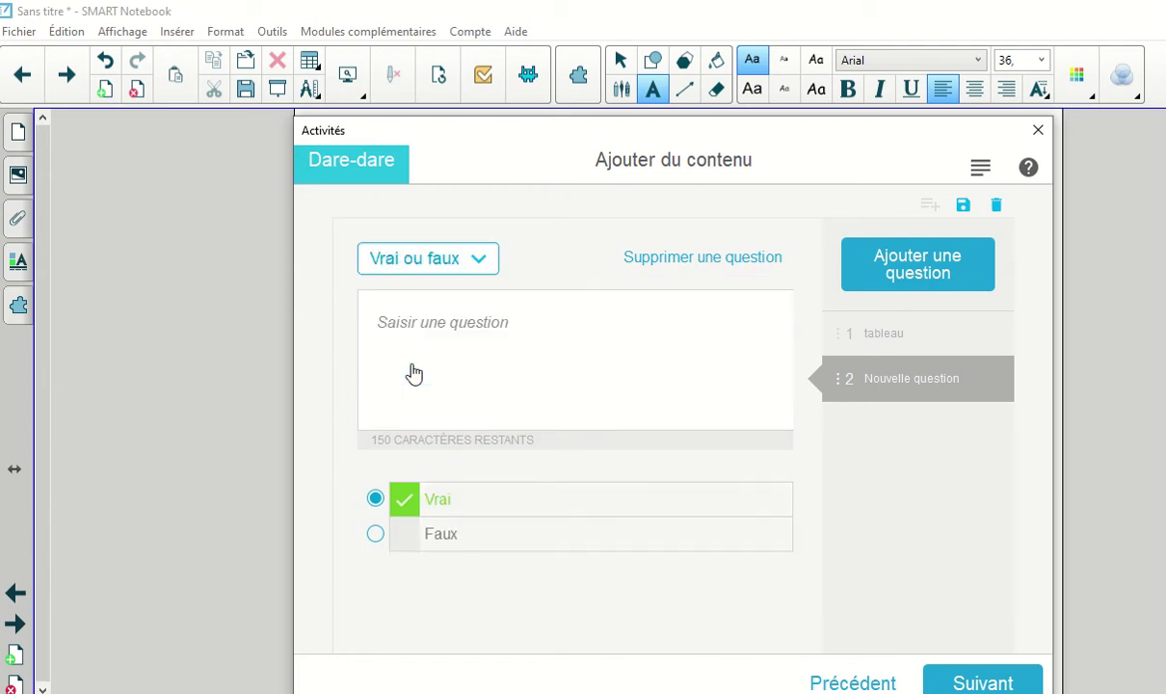
{"action": "left_click", "coordinate": [400, 328]}
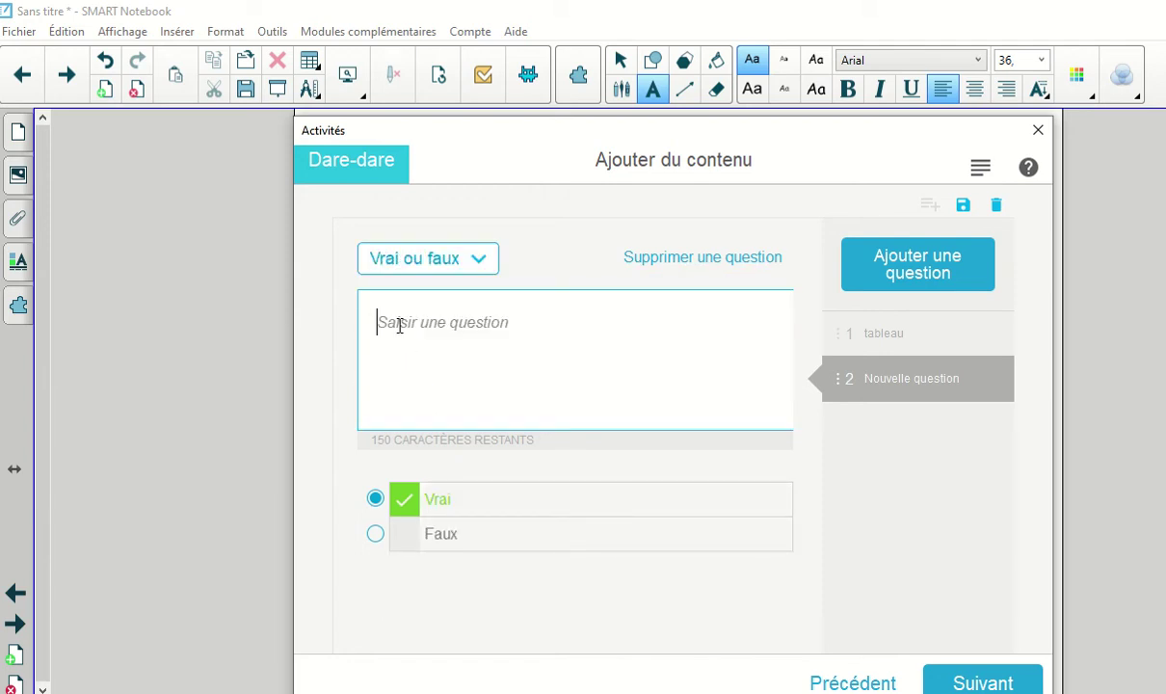
{"action": "type", "text": "Le cube a"}
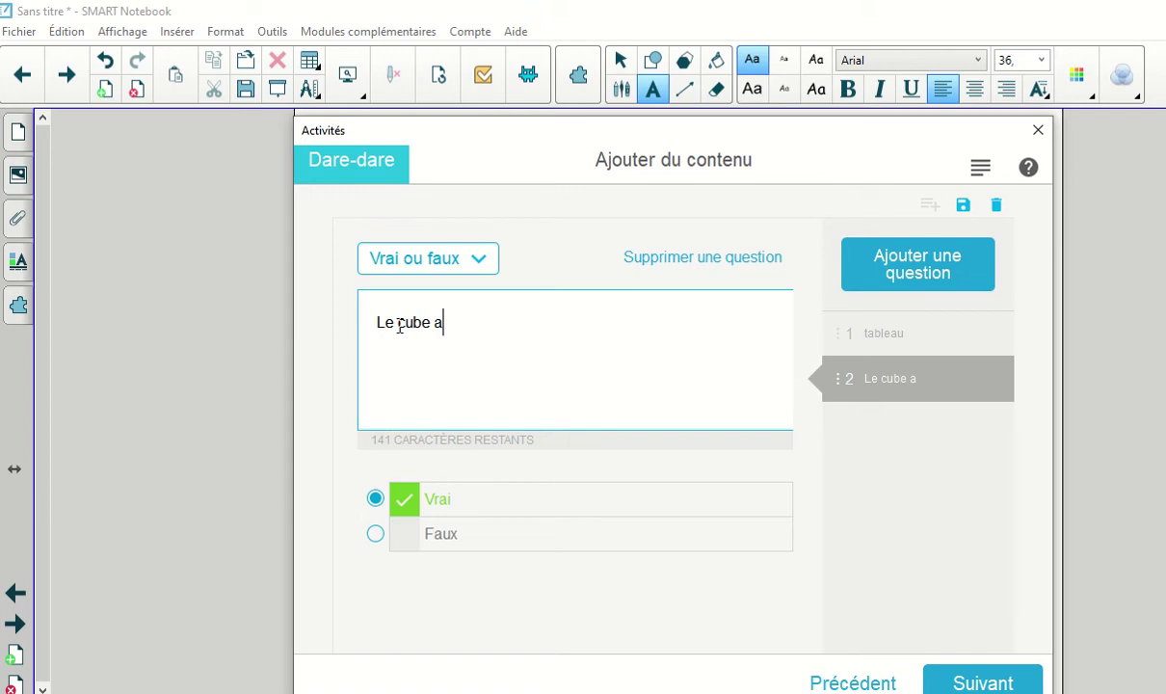
{"action": "type", "text": " 6 faces."}
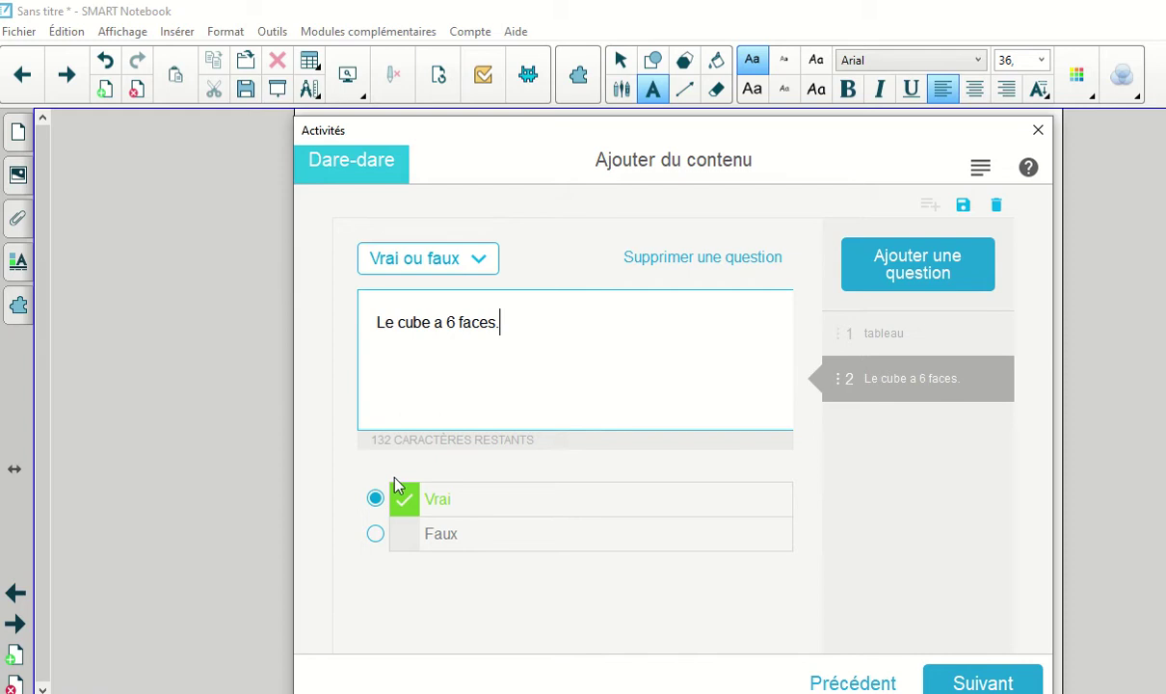
- Add a third question of type Choix multiples reading "Je suis une nombre pair."
{"action": "left_click", "coordinate": [942, 274]}
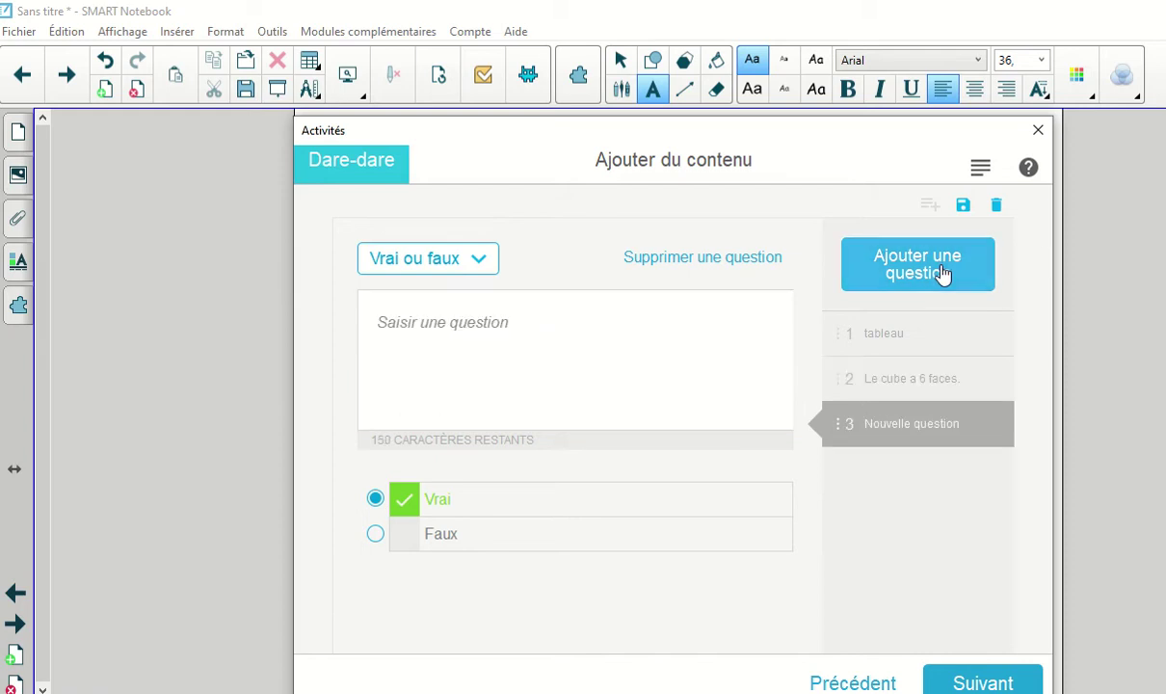
{"action": "left_click", "coordinate": [479, 266]}
{"action": "left_click", "coordinate": [438, 309]}
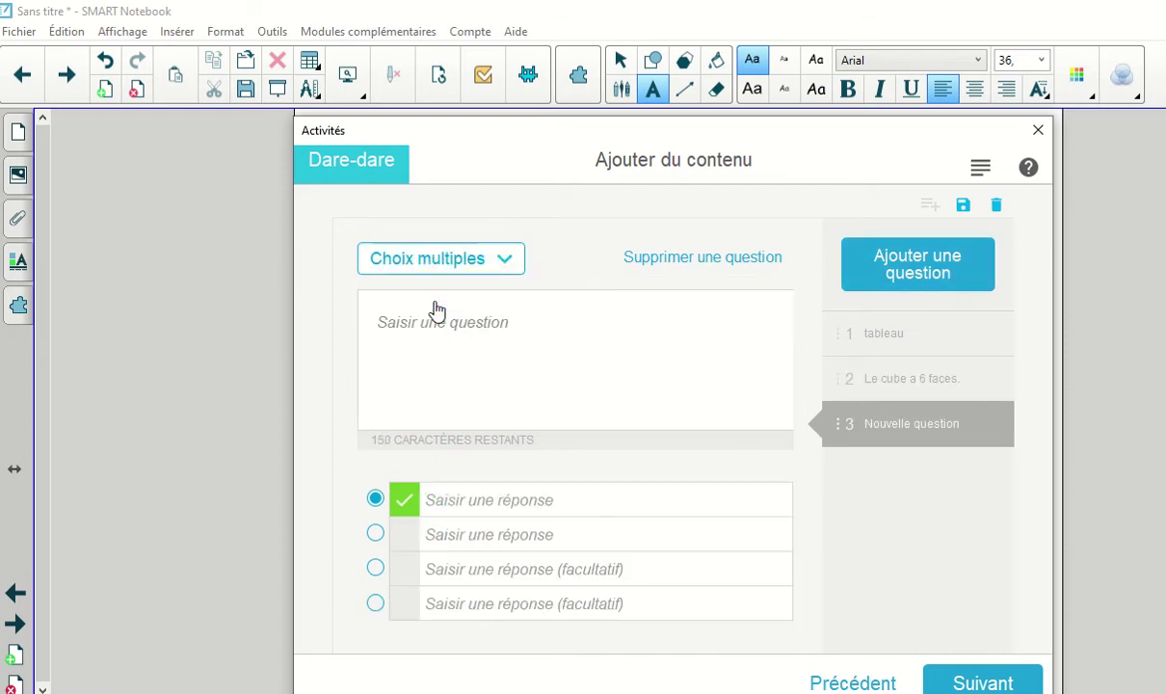
{"action": "left_click", "coordinate": [479, 328]}
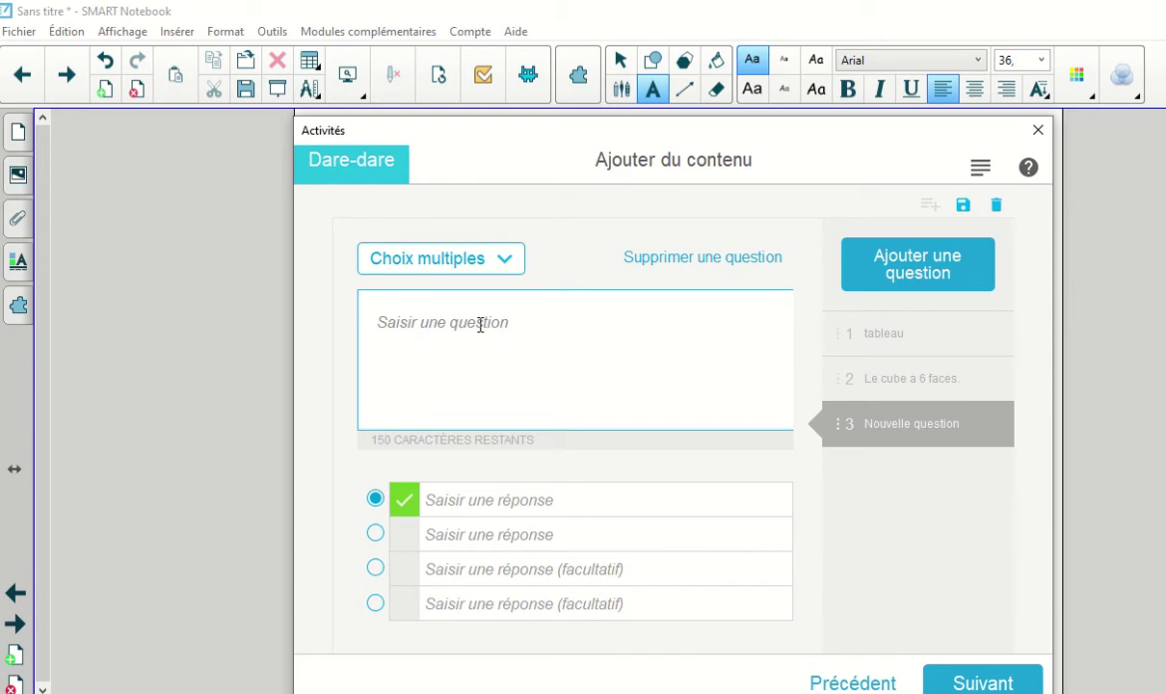
{"action": "type", "text": "Je suis une "}
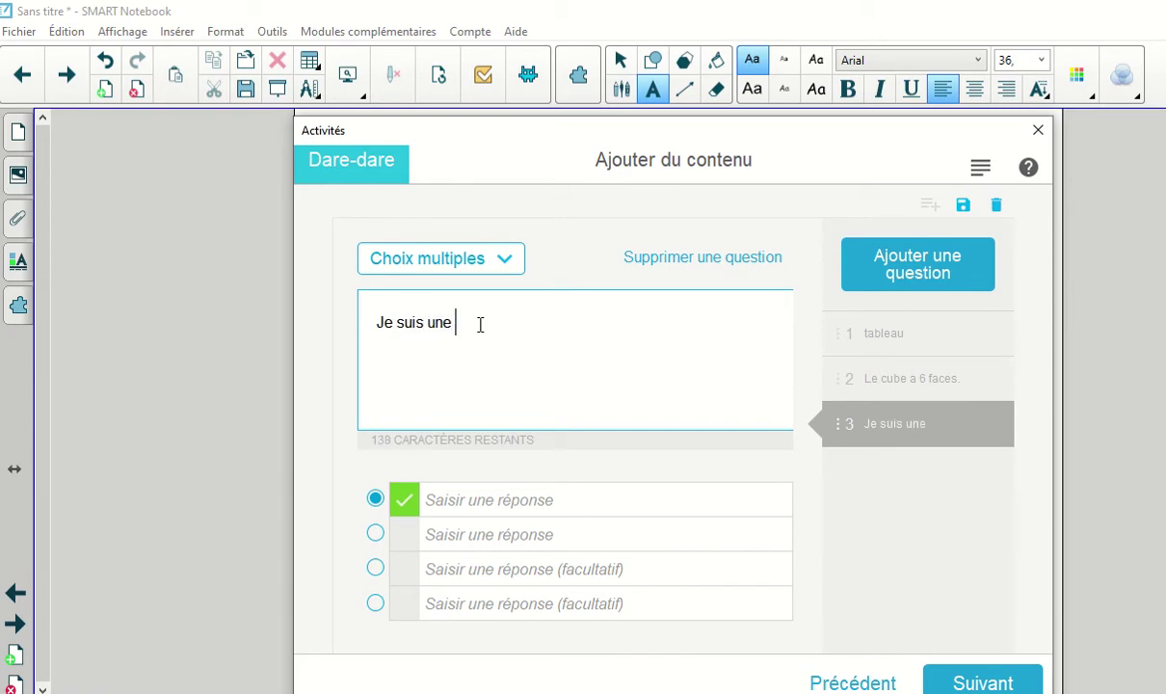
{"action": "type", "text": "nombre pair."}
- Enter the answers 33, 54, 67 and 63 for the third question and mark 54 as correct
{"action": "left_click", "coordinate": [464, 498]}
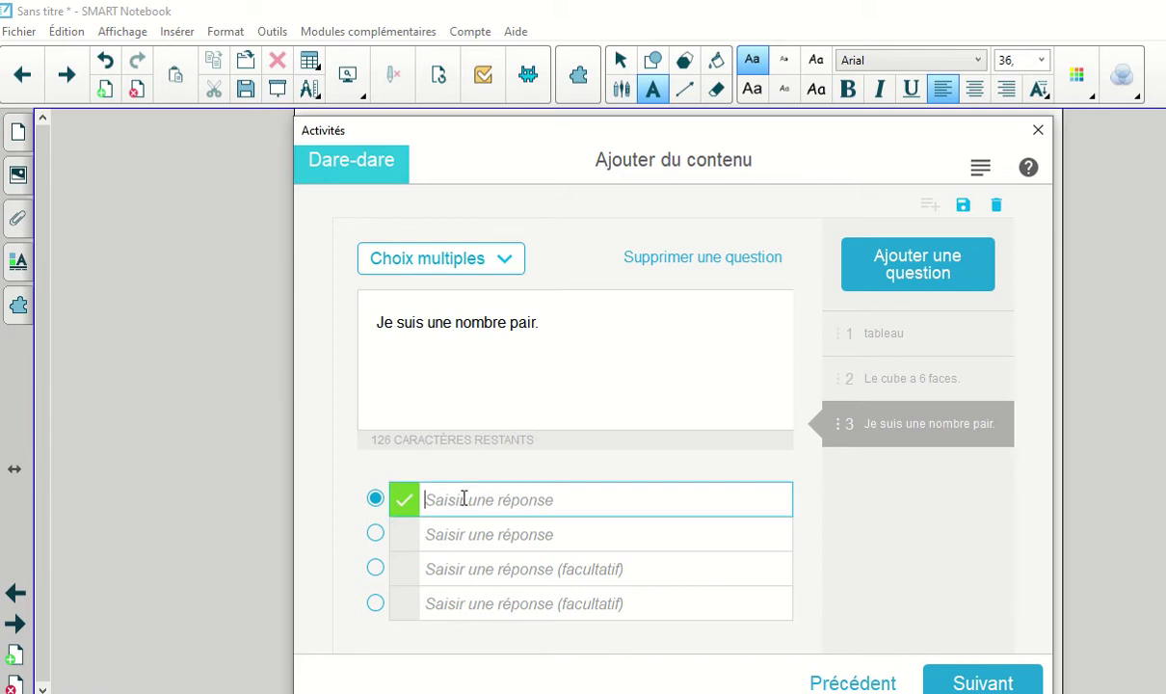
{"action": "type", "text": "33"}
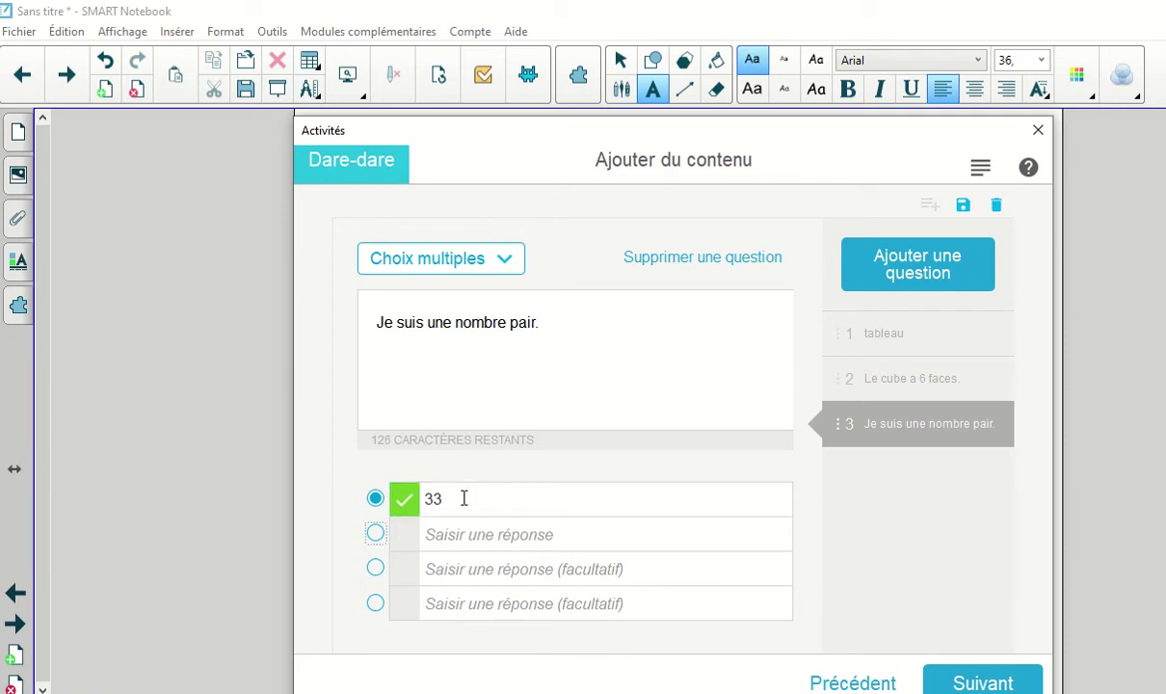
{"action": "key", "text": "Tab"}
{"action": "type", "text": "54"}
{"action": "key", "text": "Tab"}
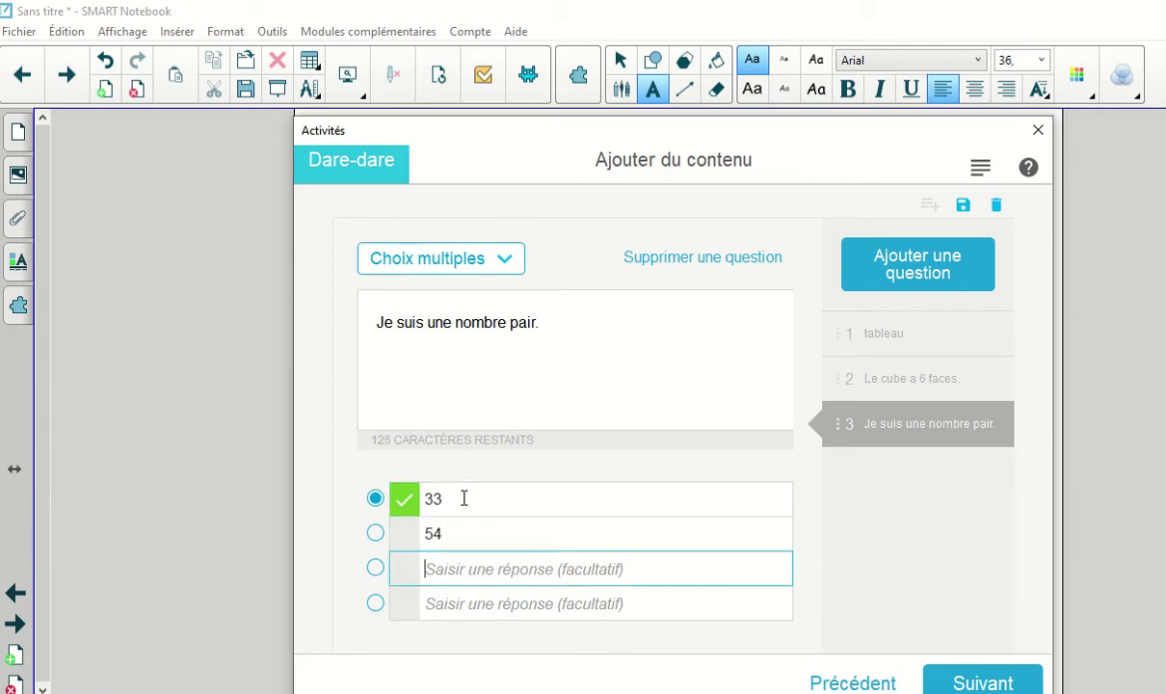
{"action": "type", "text": "67"}
{"action": "key", "text": "Tab"}
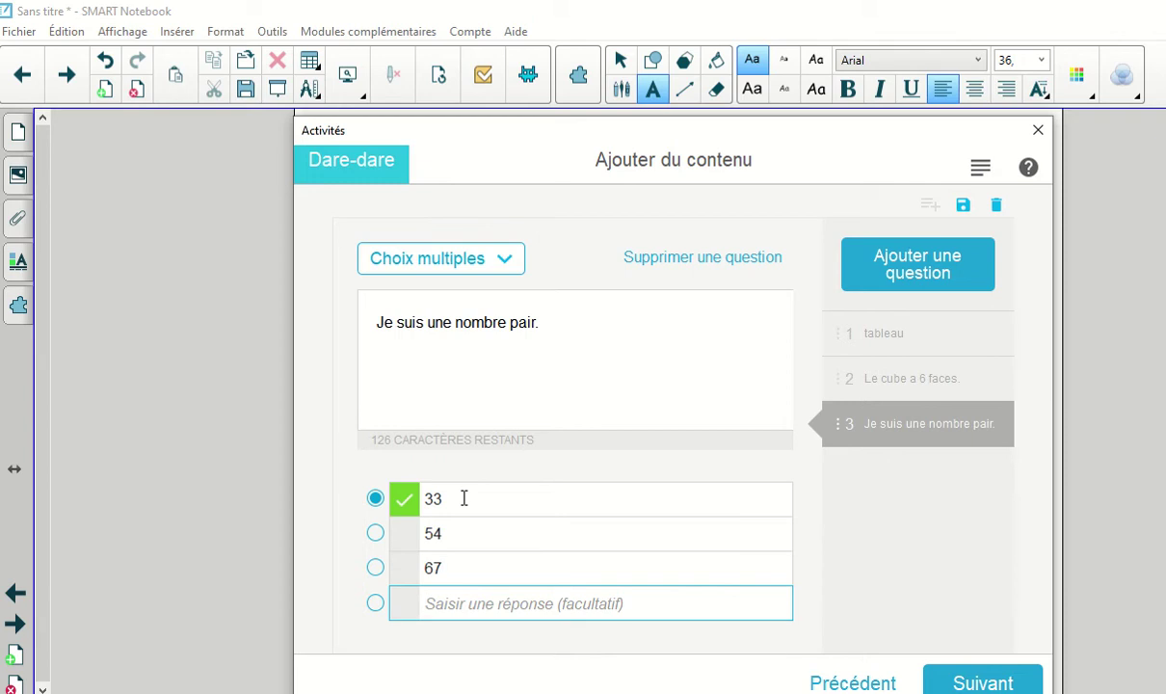
{"action": "type", "text": "63"}
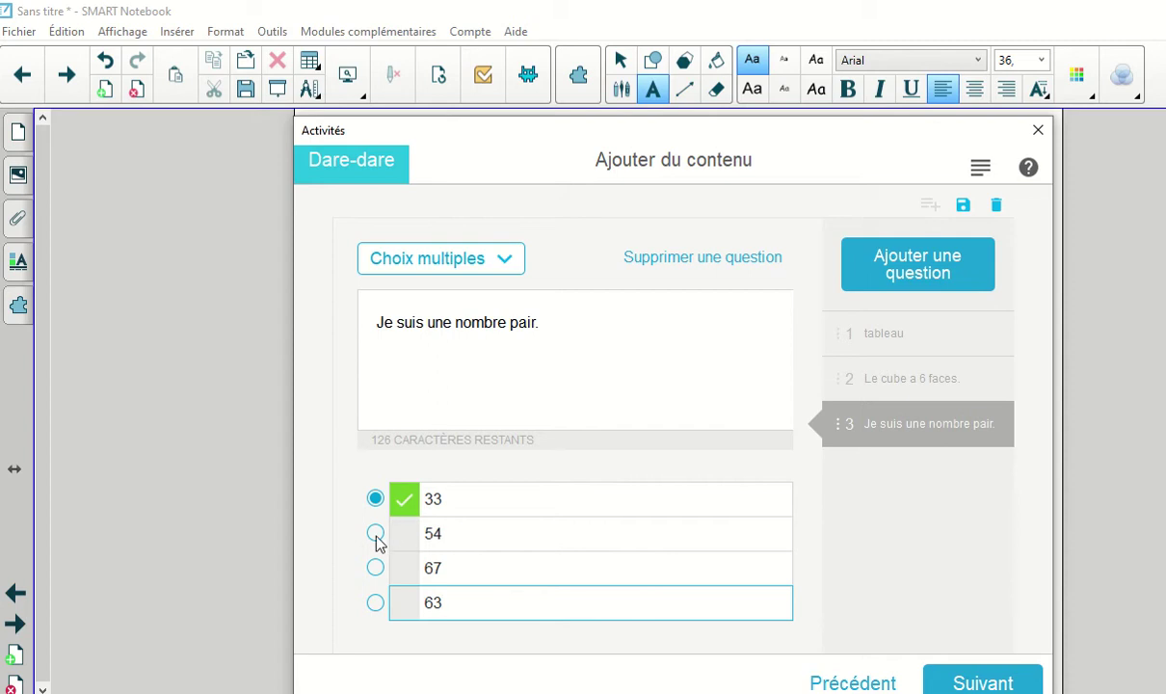
{"action": "left_click", "coordinate": [375, 533]}
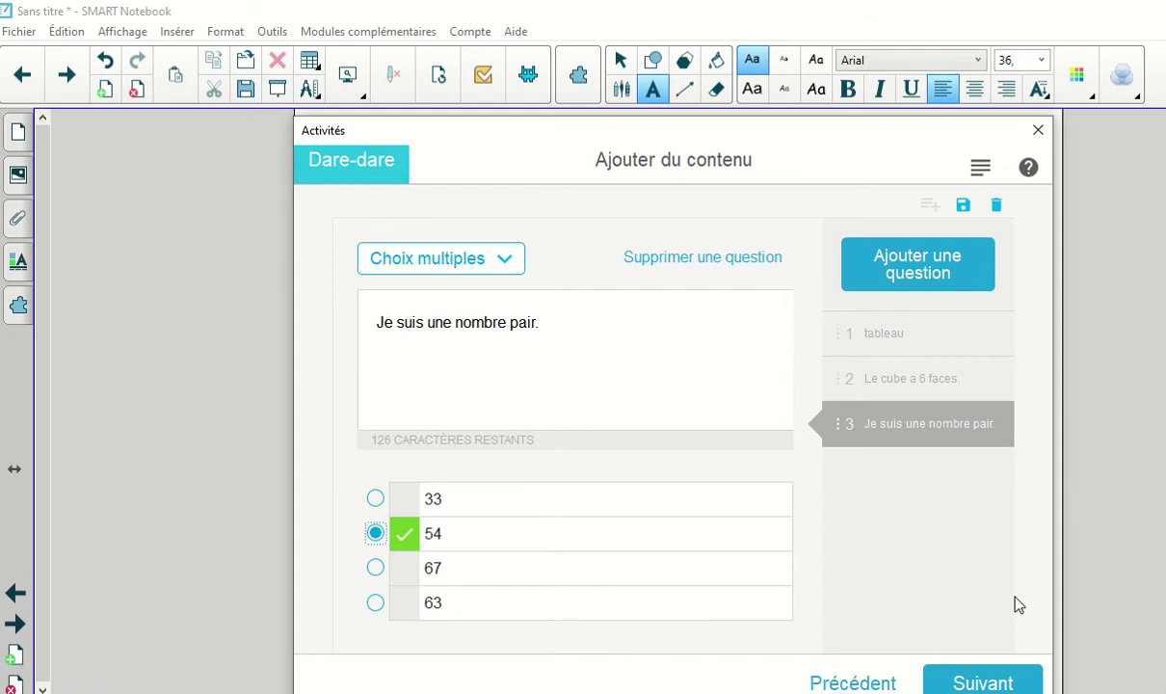
- Go on to the content check, turn off the time limit per question and finish the activity
{"action": "left_click", "coordinate": [978, 683]}
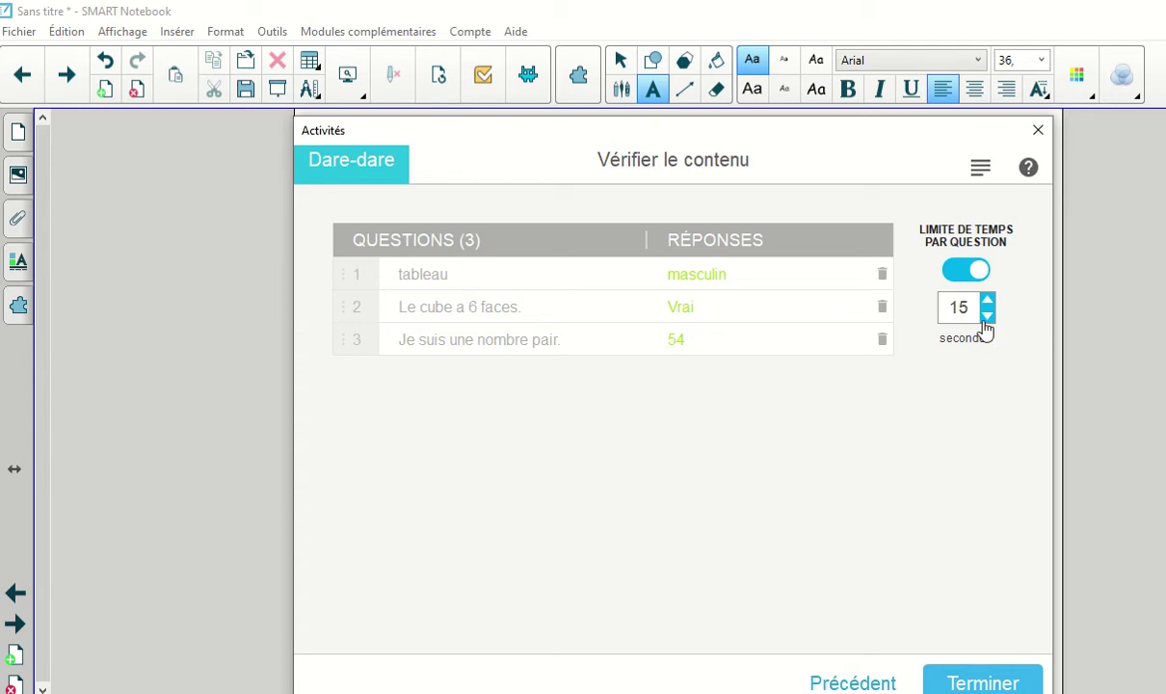
{"action": "left_click", "coordinate": [958, 274]}
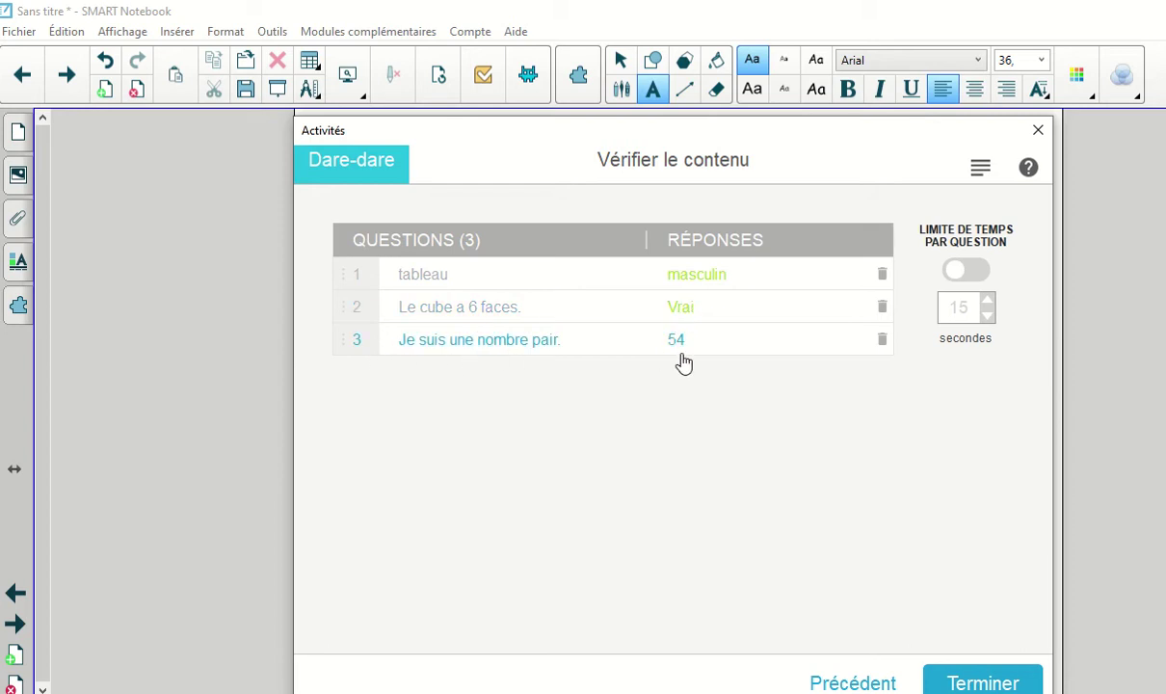
{"action": "left_click", "coordinate": [975, 682]}
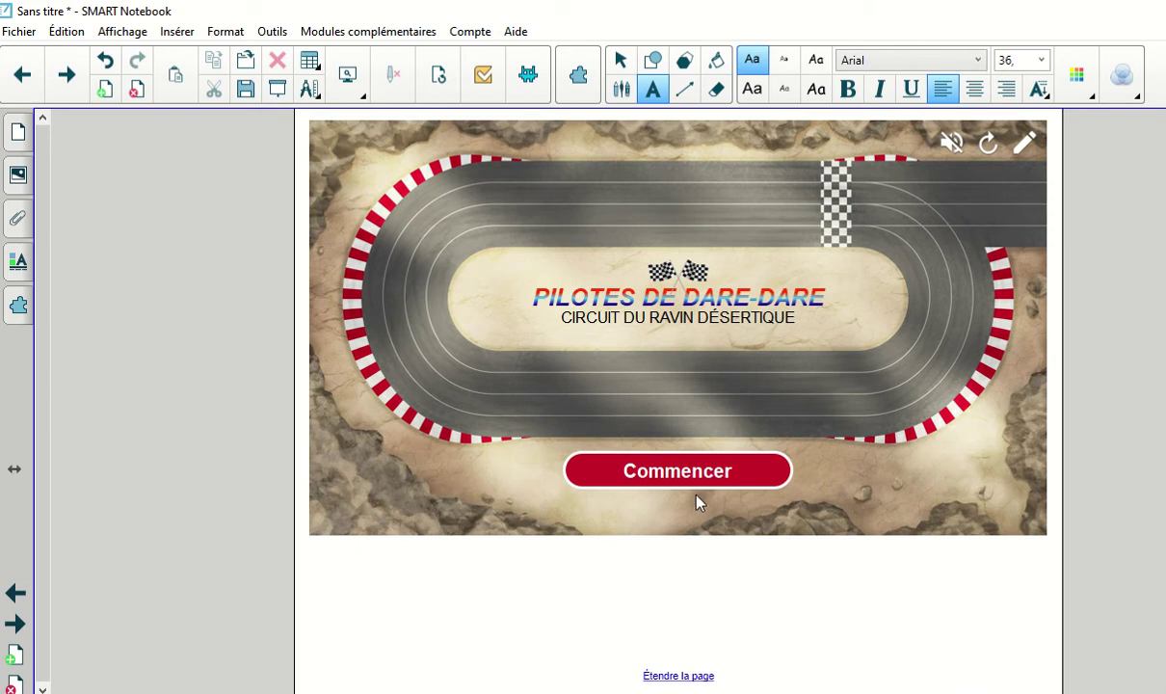
- Switch to the selection tool and start the Dare-dare race game on the page
{"action": "left_click", "coordinate": [680, 479]}
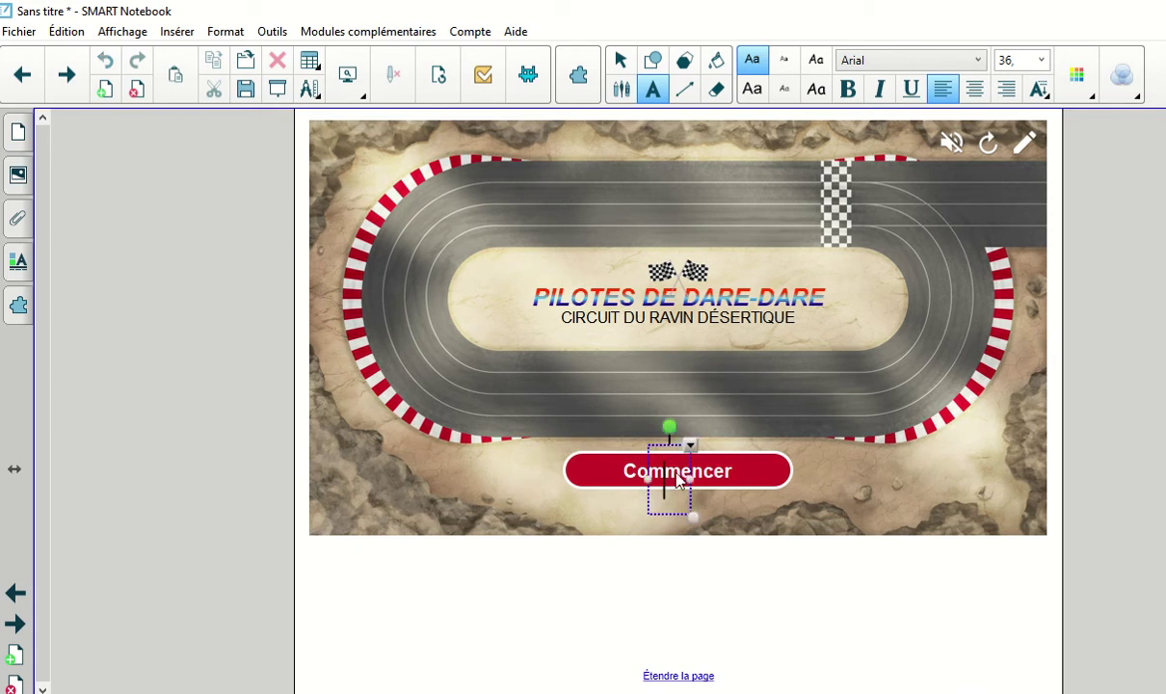
{"action": "left_click", "coordinate": [621, 59]}
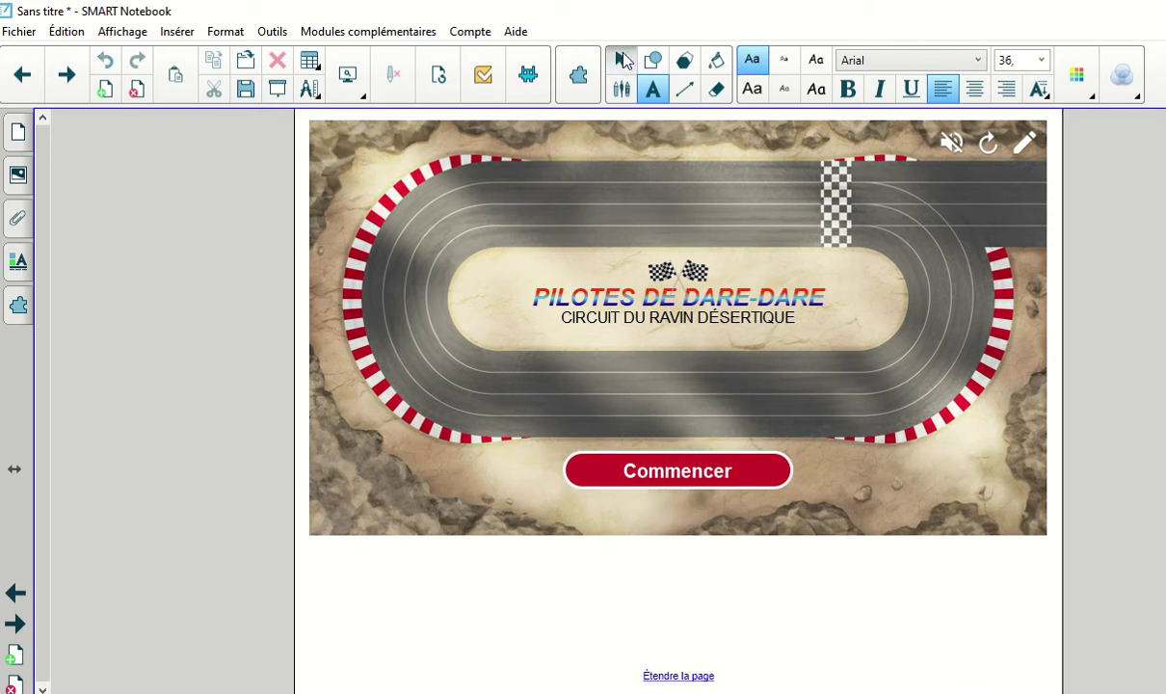
{"action": "left_click", "coordinate": [676, 474]}
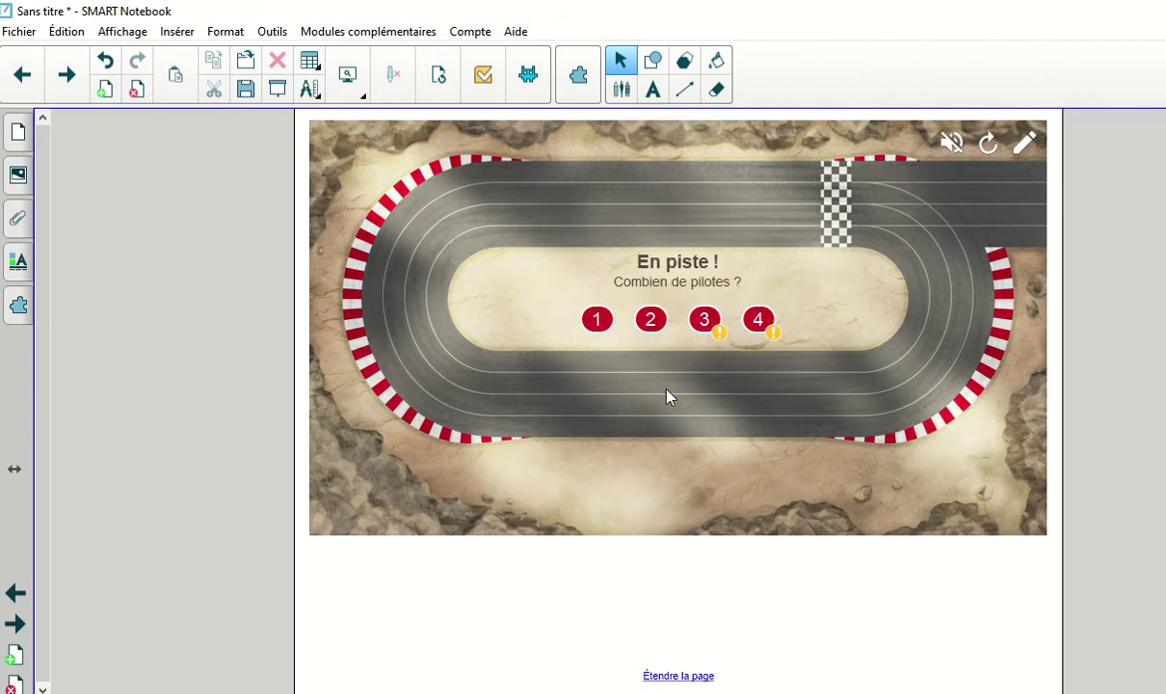
- Set the race to 2 pilots, choosing the blue animal for the red player and the red fox for the green player
{"action": "left_click", "coordinate": [650, 324]}
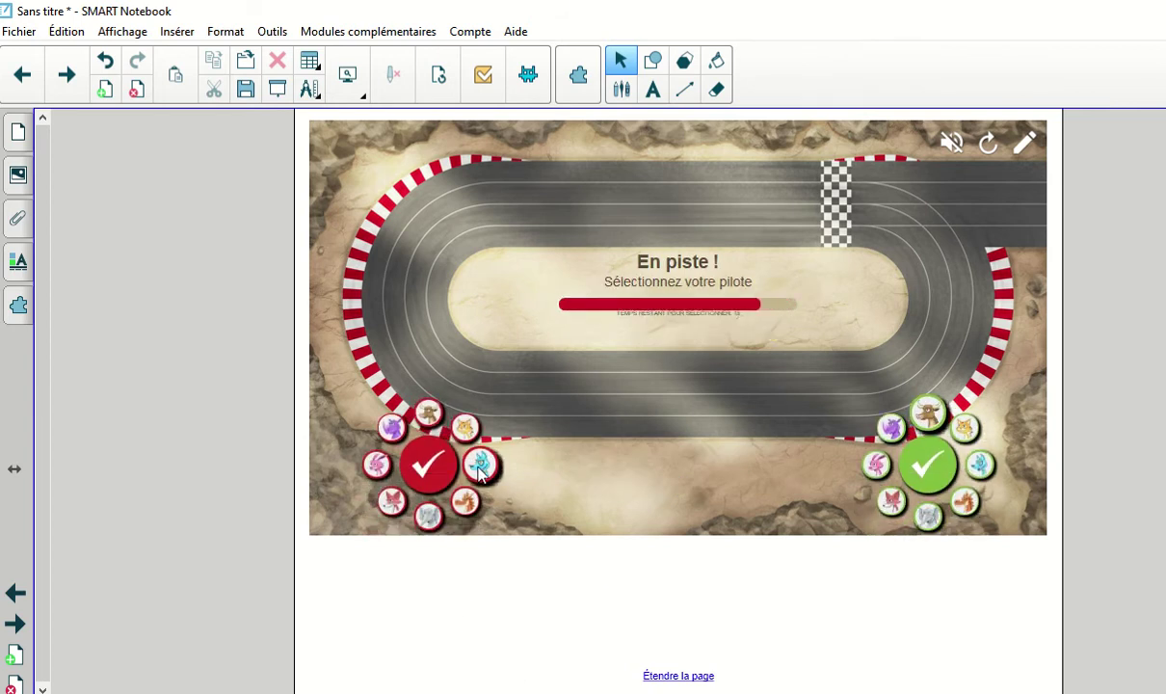
{"action": "left_click", "coordinate": [480, 464]}
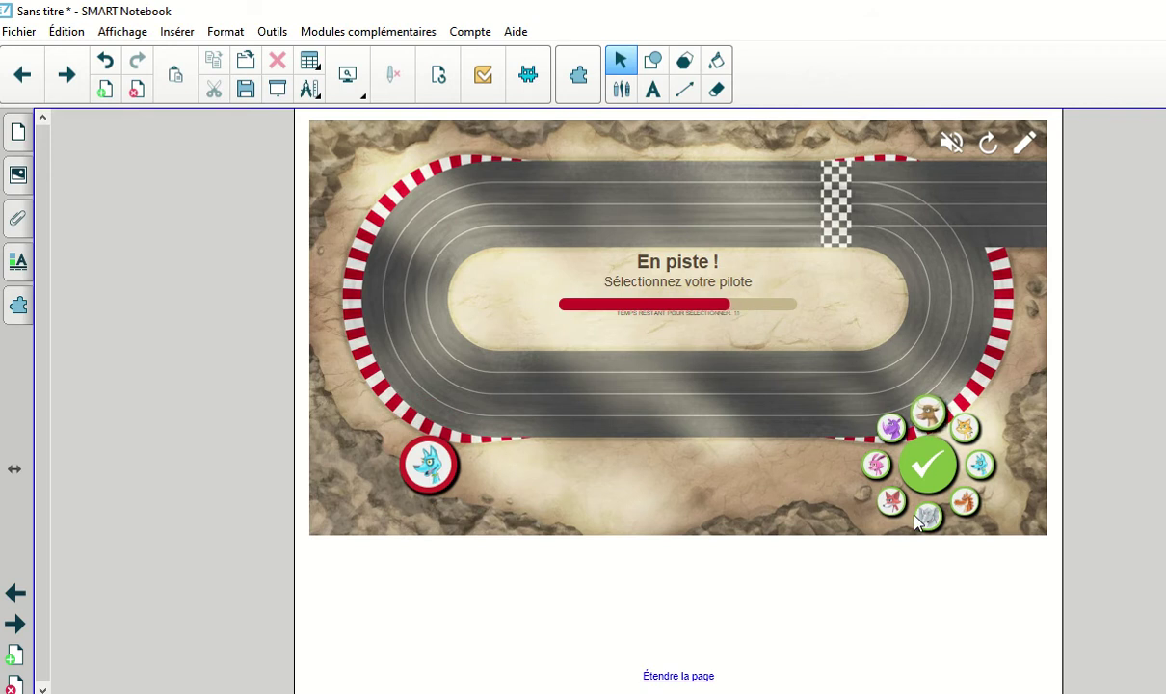
{"action": "left_click", "coordinate": [933, 471]}
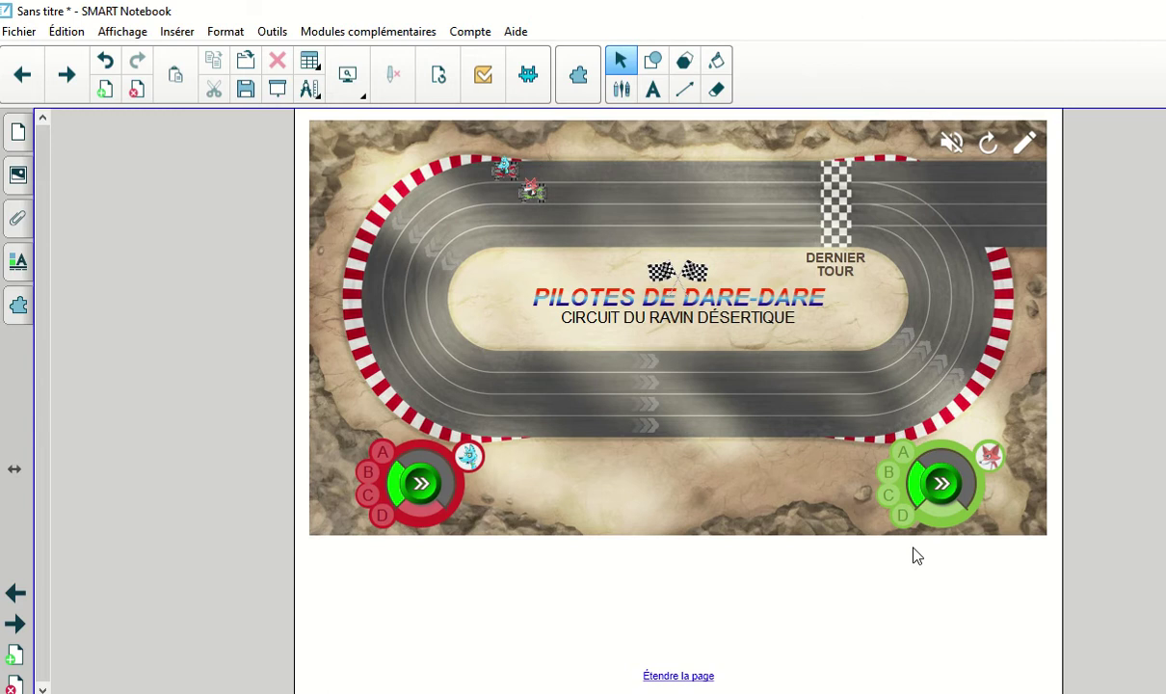
- Play the race, answering masculin for red on "tableau", and Faux for red and Vrai for green on the cube question
{"action": "left_click", "coordinate": [564, 318]}
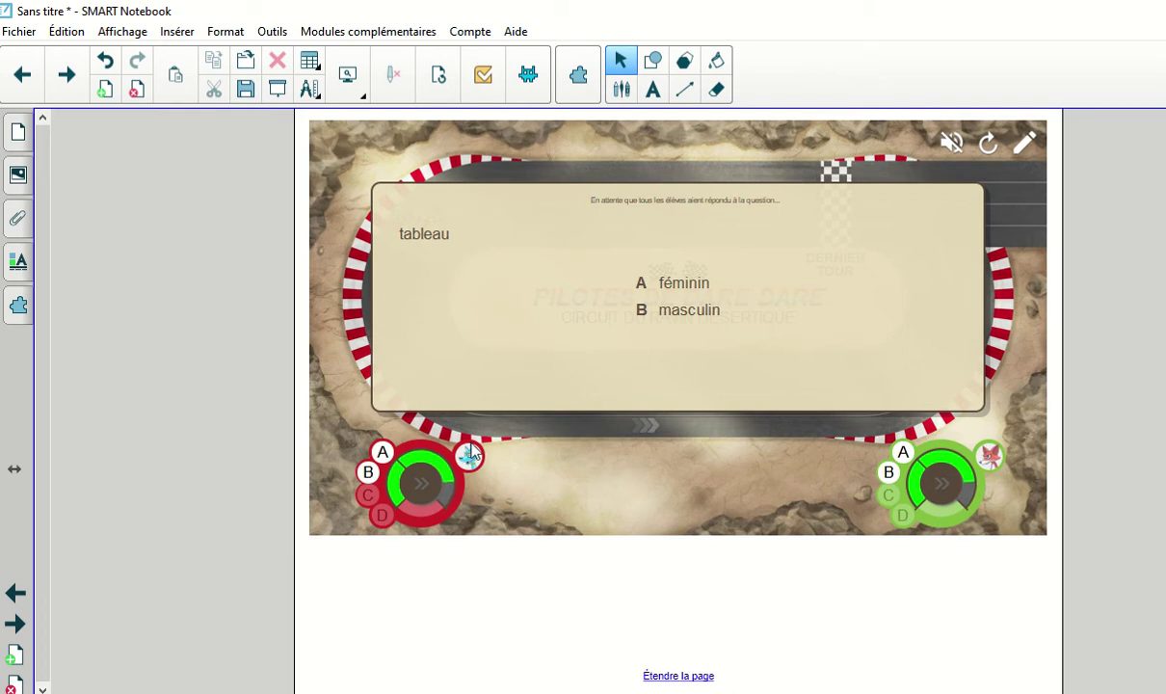
{"action": "left_click", "coordinate": [367, 472]}
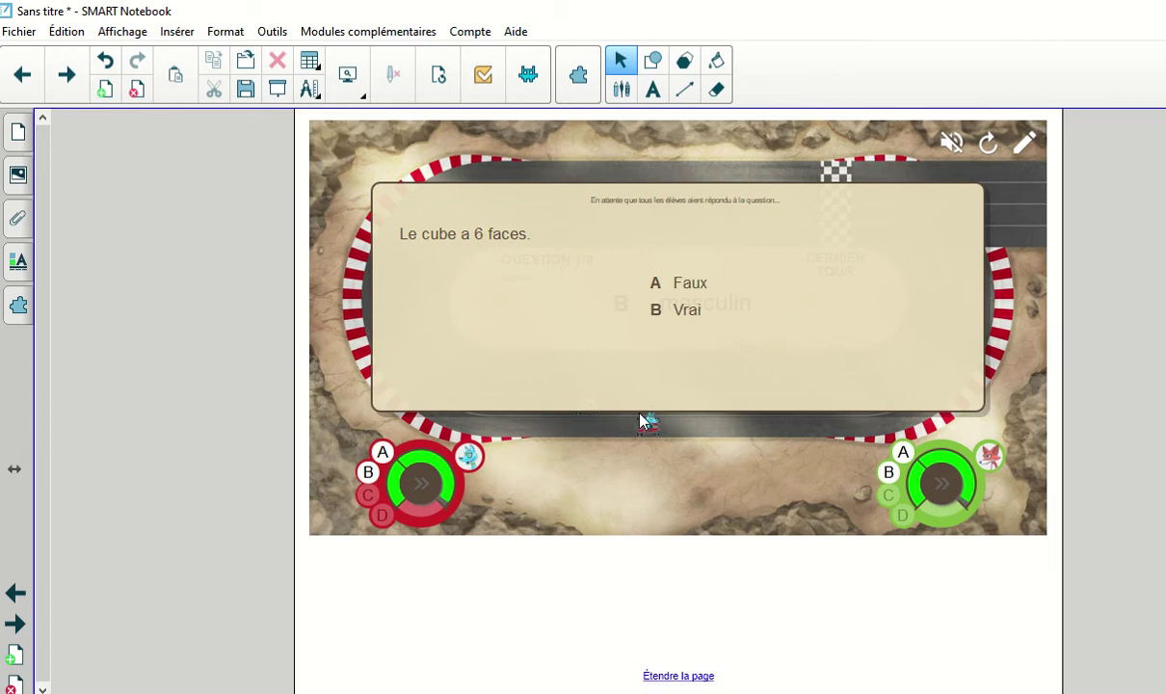
{"action": "left_click", "coordinate": [386, 452]}
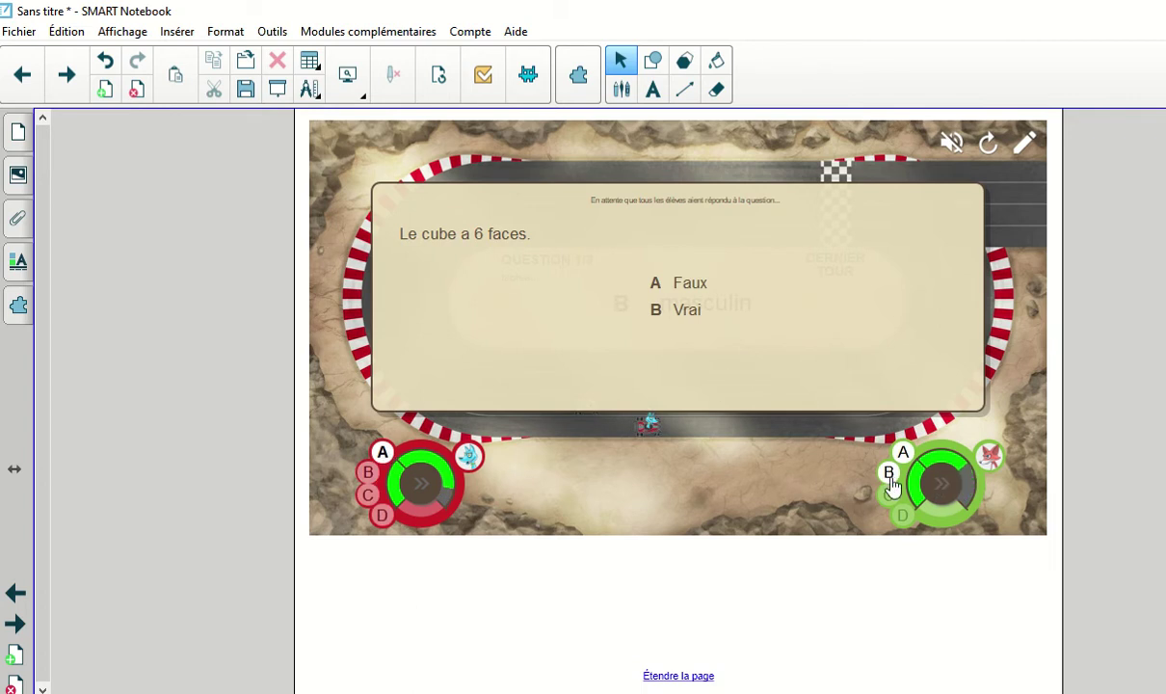
{"action": "left_click", "coordinate": [888, 473]}
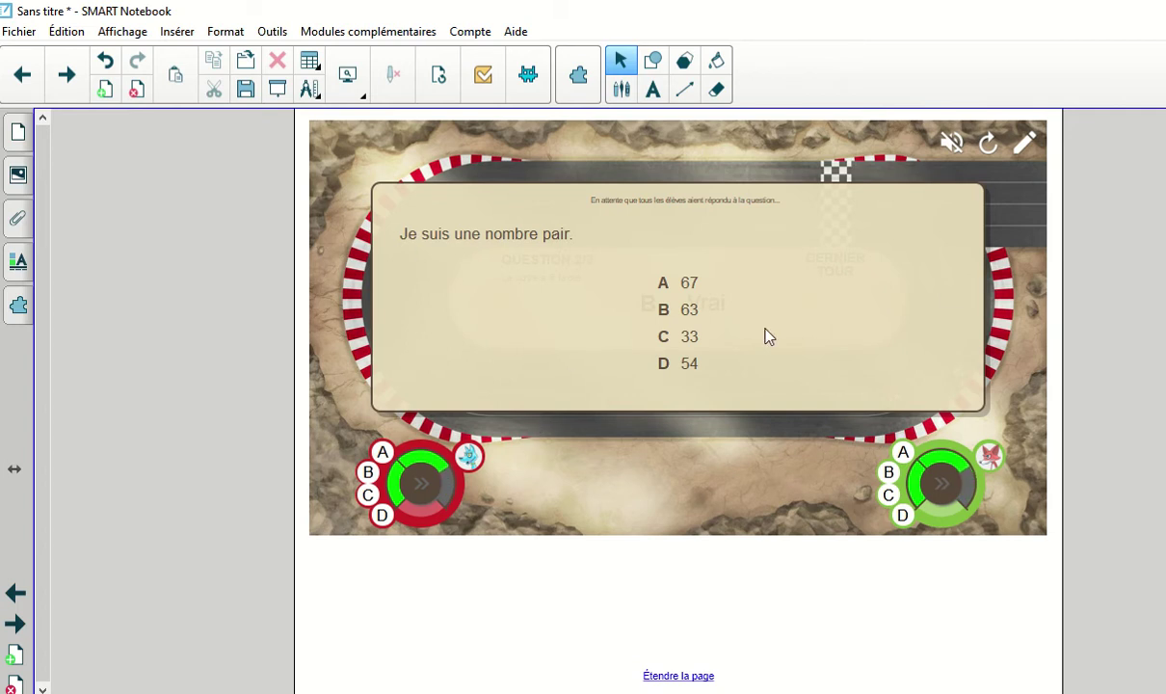
- Reopen the Dare-dare activity for editing, correct the third question to "Je suis un nombre pair." and finish the activity
{"action": "left_click", "coordinate": [1024, 146]}
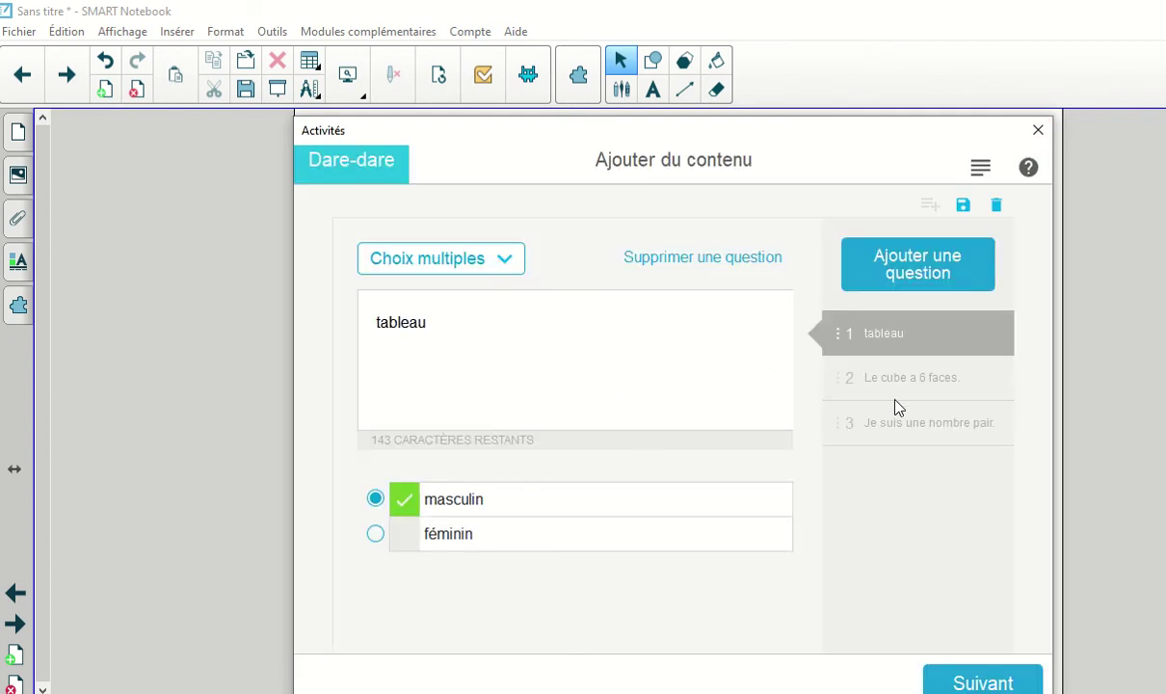
{"action": "left_click", "coordinate": [919, 425]}
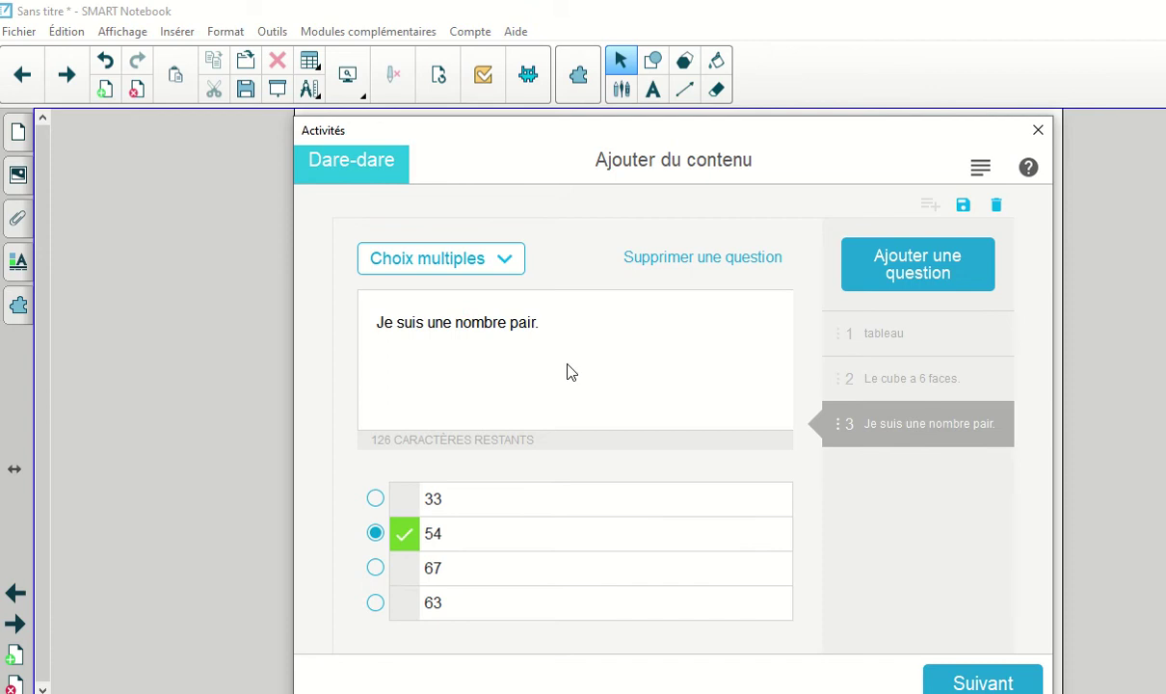
{"action": "left_click", "coordinate": [451, 323]}
{"action": "key", "text": "BackSpace"}
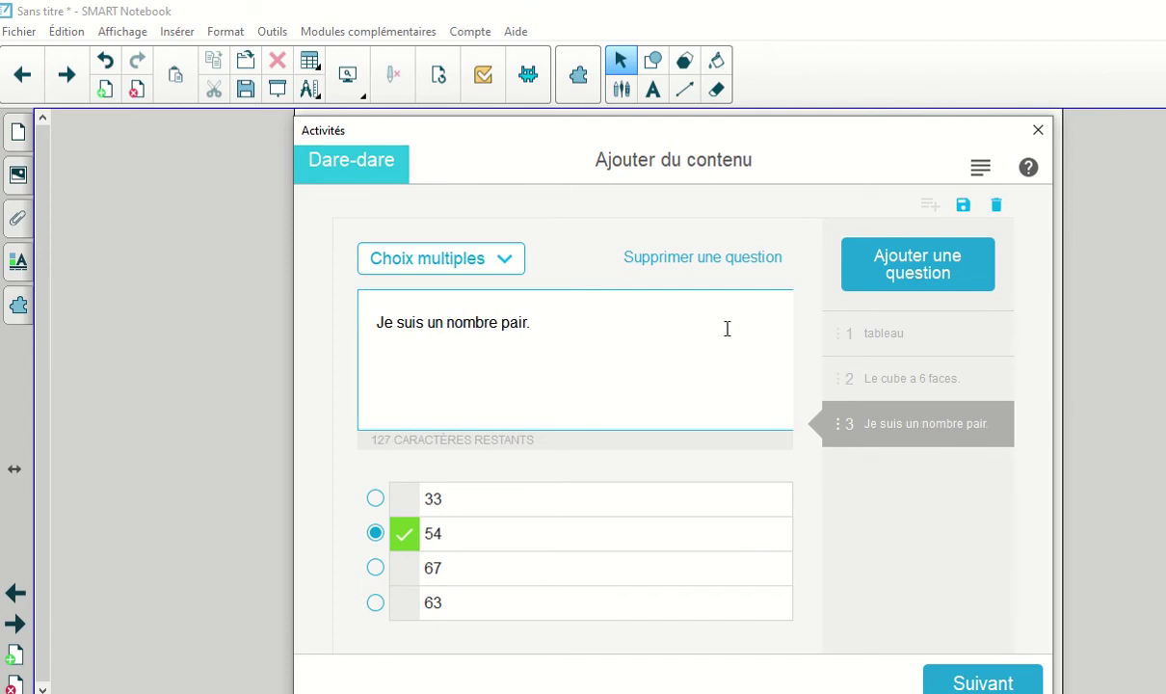
{"action": "left_click", "coordinate": [952, 683]}
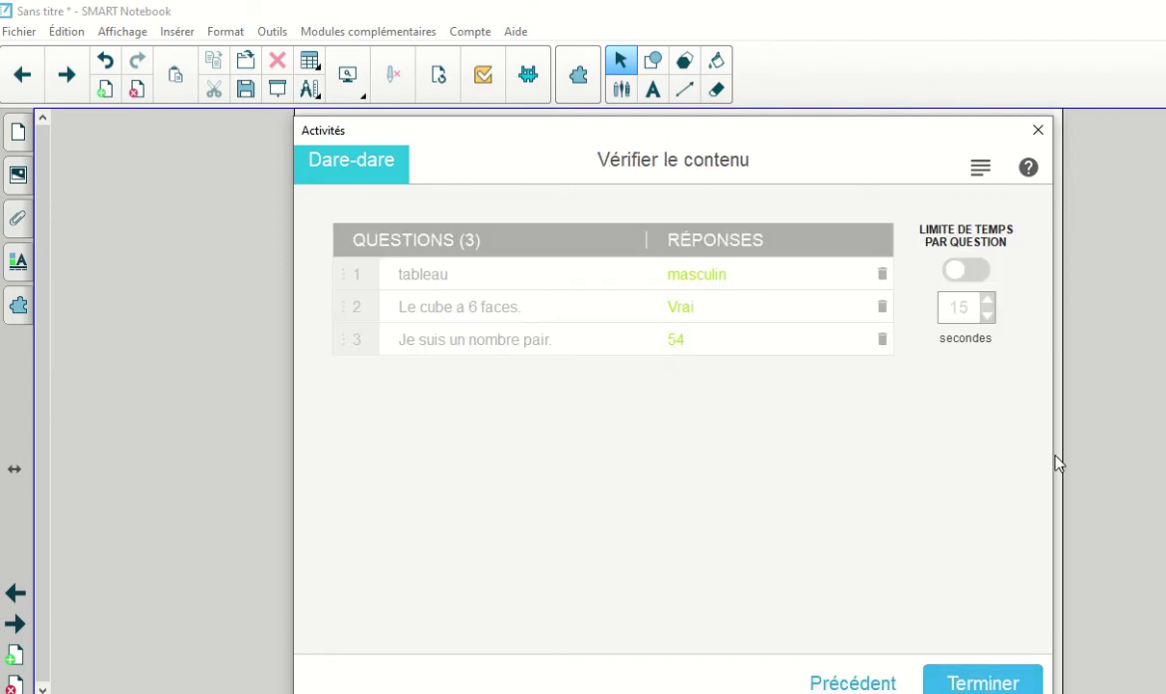
{"action": "left_click", "coordinate": [978, 682]}
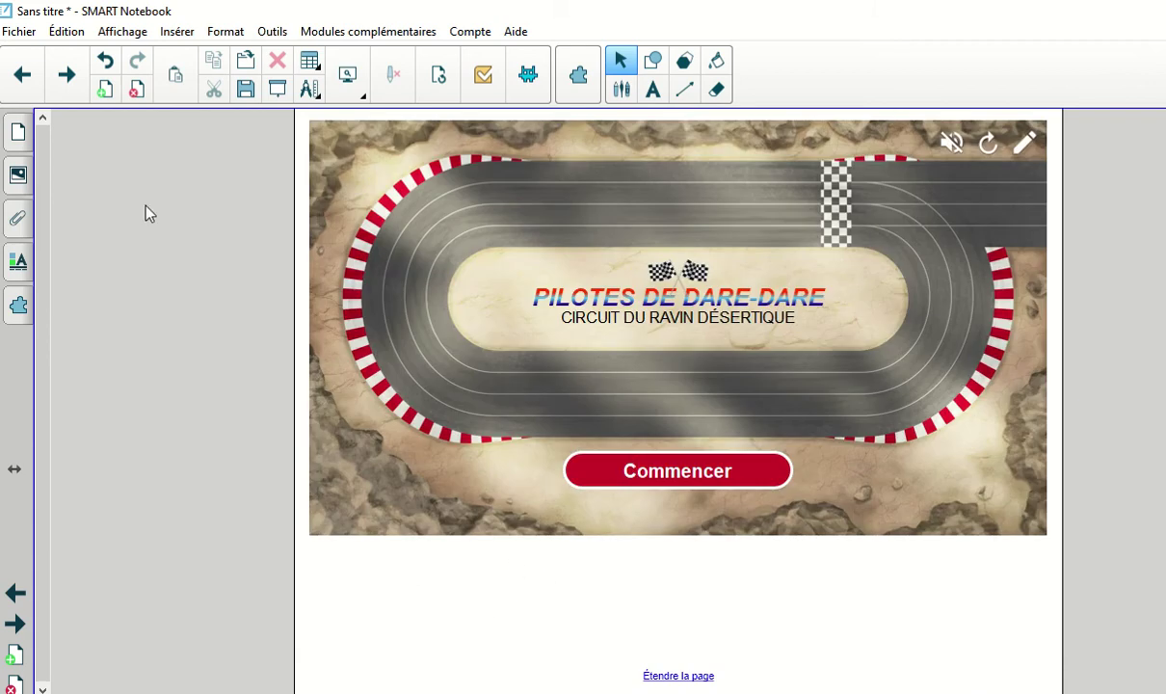
- Go to the next page and create a Jeu télévisé activity with a multiple-choice first question
{"action": "left_click", "coordinate": [65, 75]}
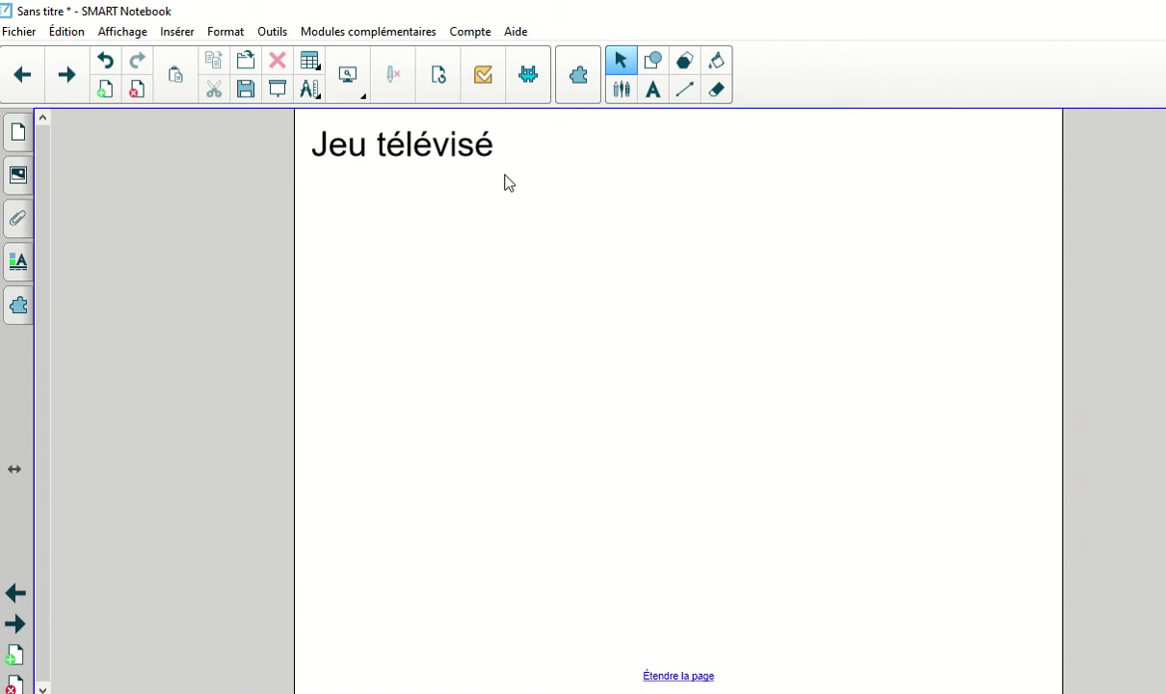
{"action": "left_click", "coordinate": [533, 81]}
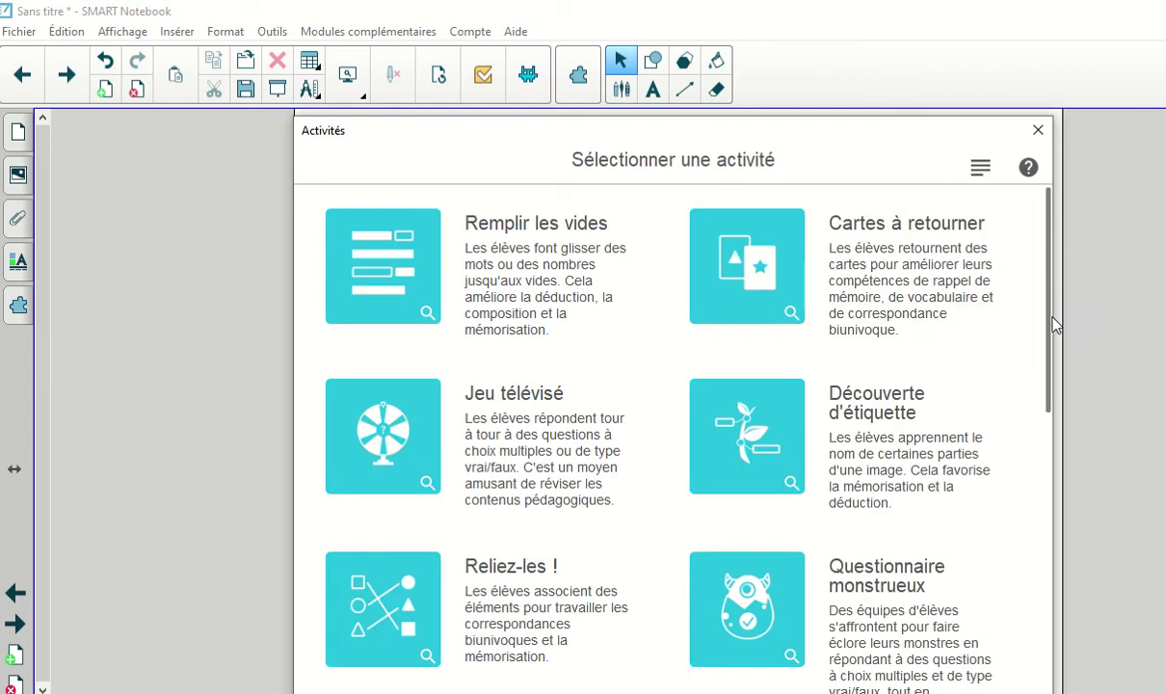
{"action": "left_click", "coordinate": [435, 457]}
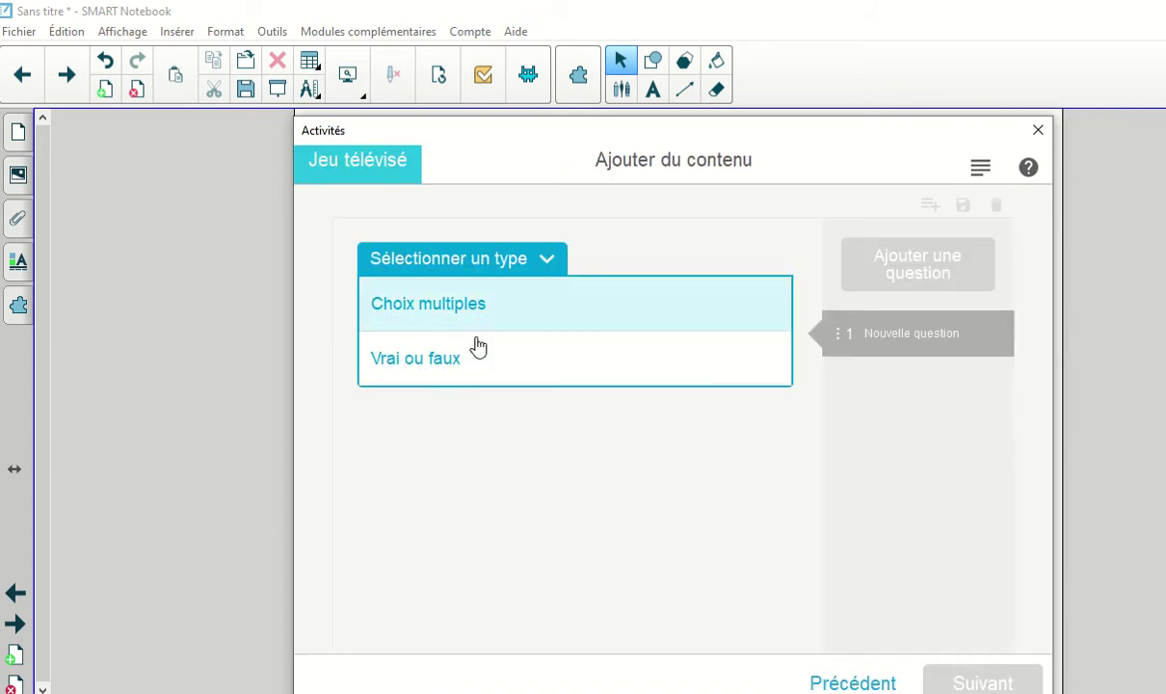
{"action": "left_click", "coordinate": [448, 306]}
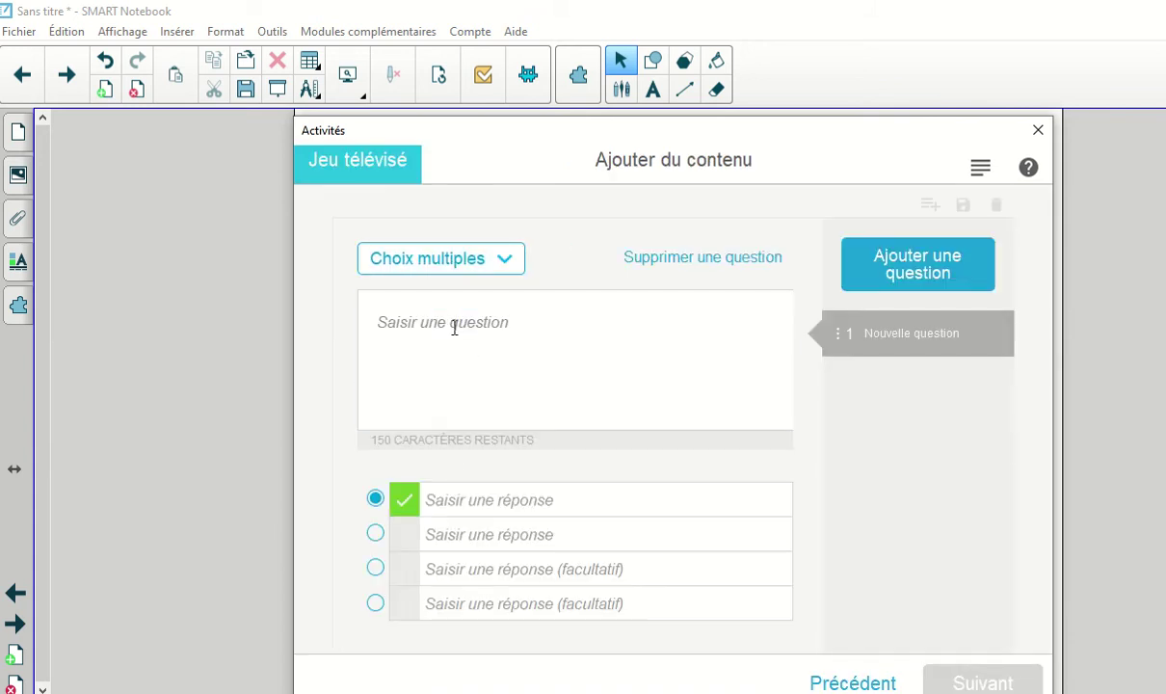
- Enter "Je roule et je glisse." as the text of the first question
{"action": "left_click", "coordinate": [449, 328]}
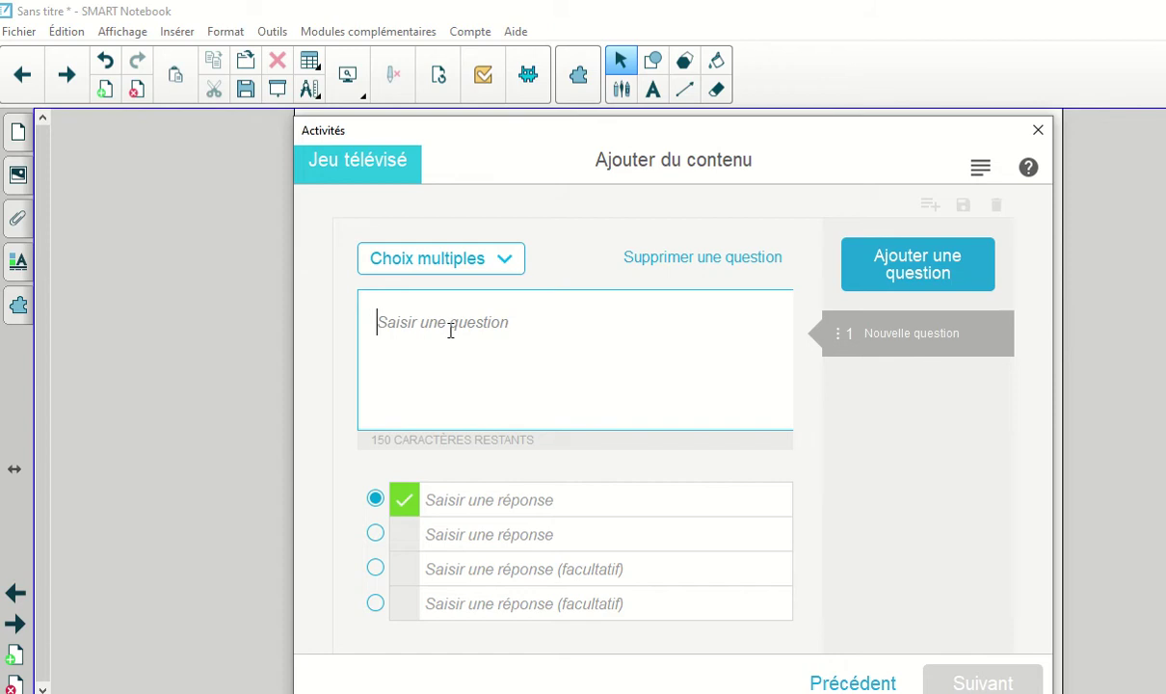
{"action": "type", "text": "Je roule et"}
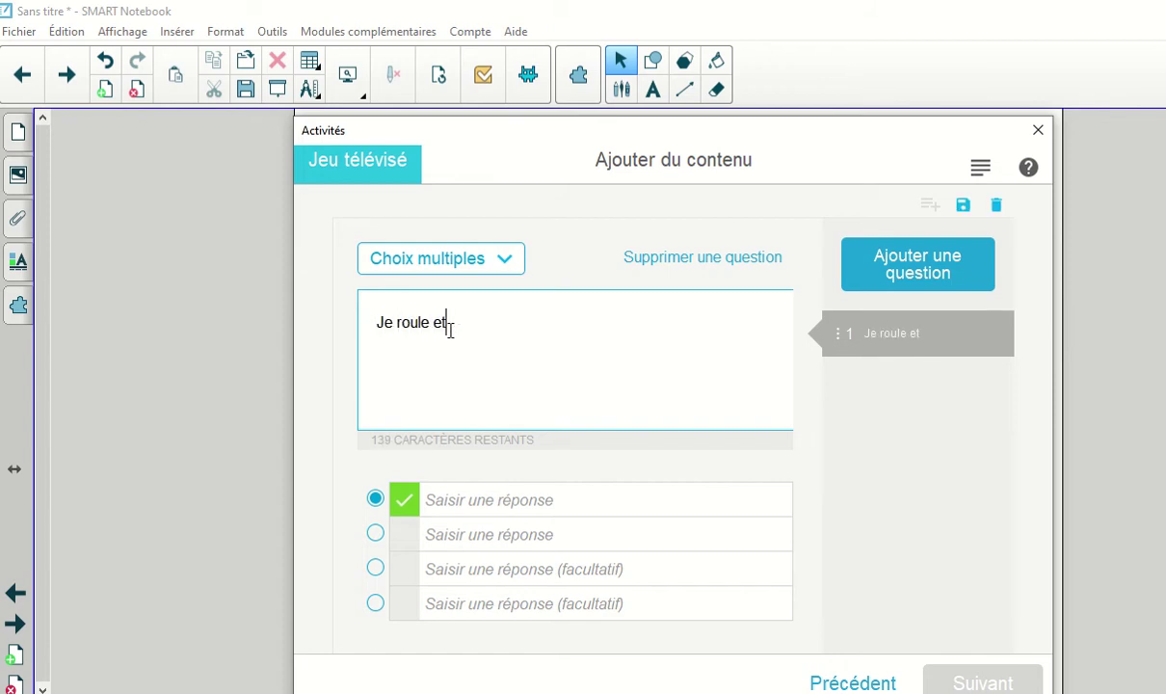
{"action": "type", "text": " je f"}
{"action": "key", "text": "BackSpace"}
{"action": "type", "text": "glisse."}
- Enter the answers cube, cône, boule and prisme à base triangulaire for the first question and mark cône as correct
{"action": "left_click", "coordinate": [469, 506]}
{"action": "type", "text": "cube"}
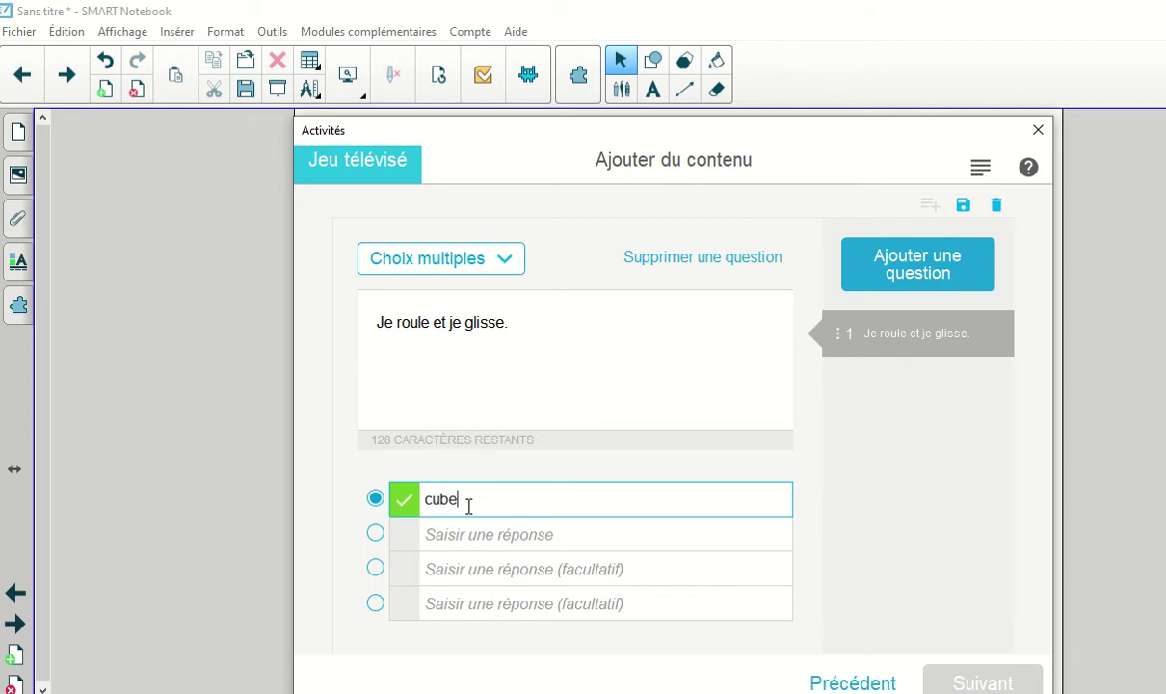
{"action": "left_click", "coordinate": [446, 539]}
{"action": "type", "text": "cône"}
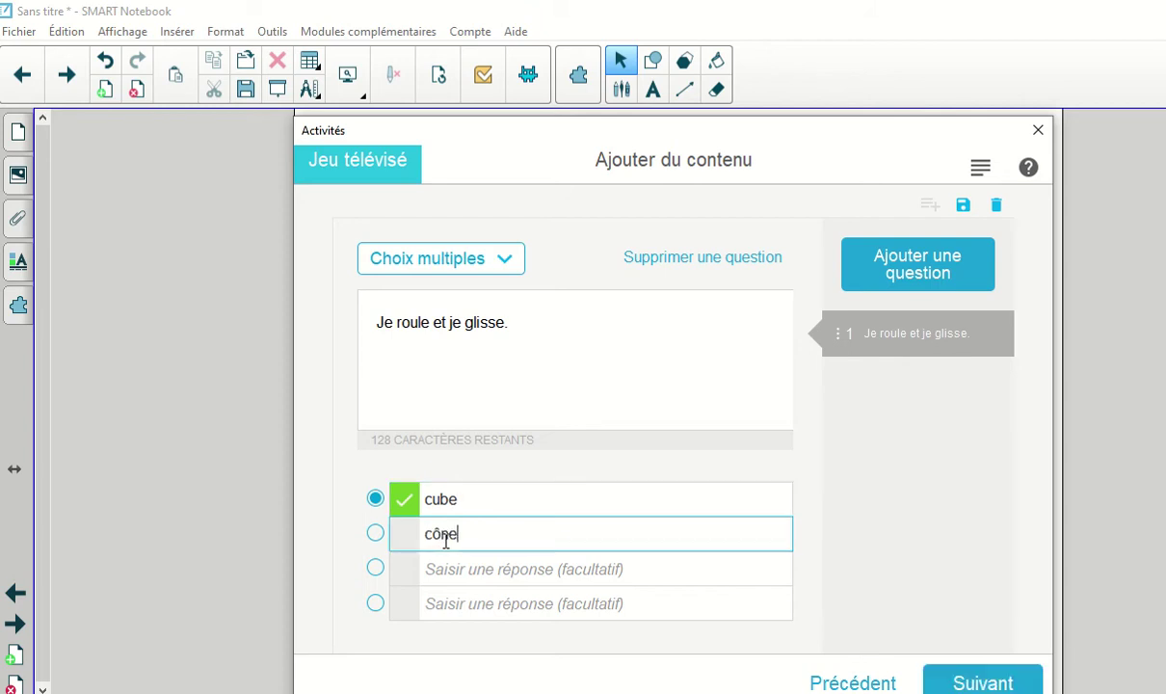
{"action": "key", "text": "Tab"}
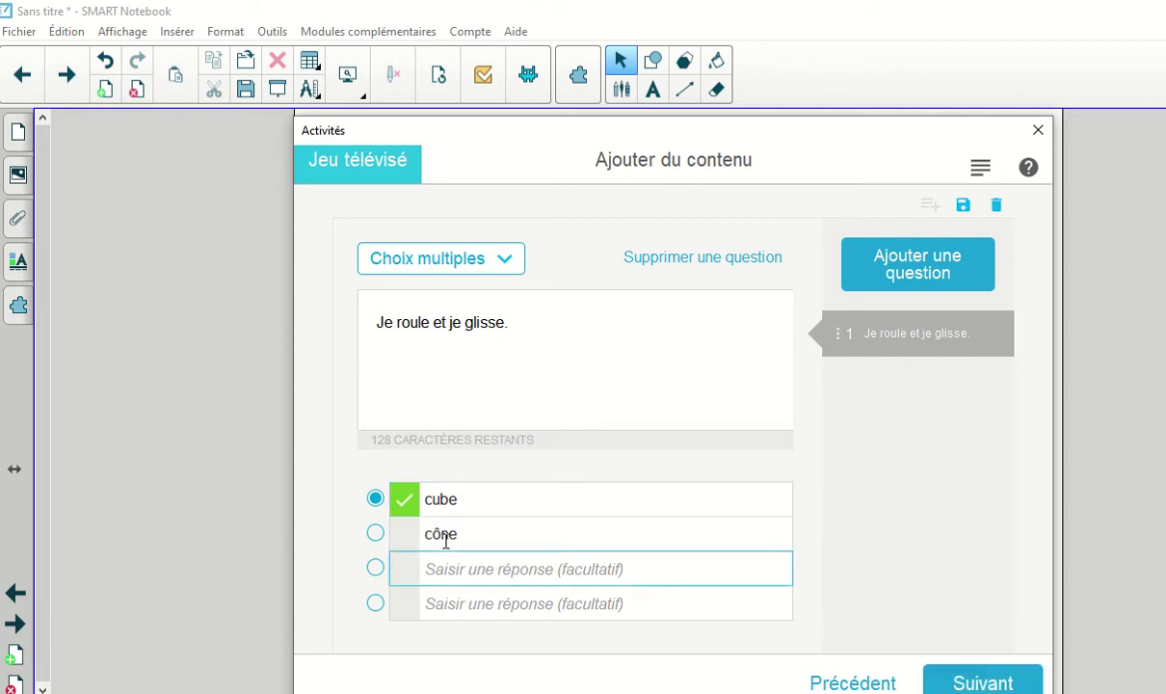
{"action": "type", "text": "boule"}
{"action": "key", "text": "Tab"}
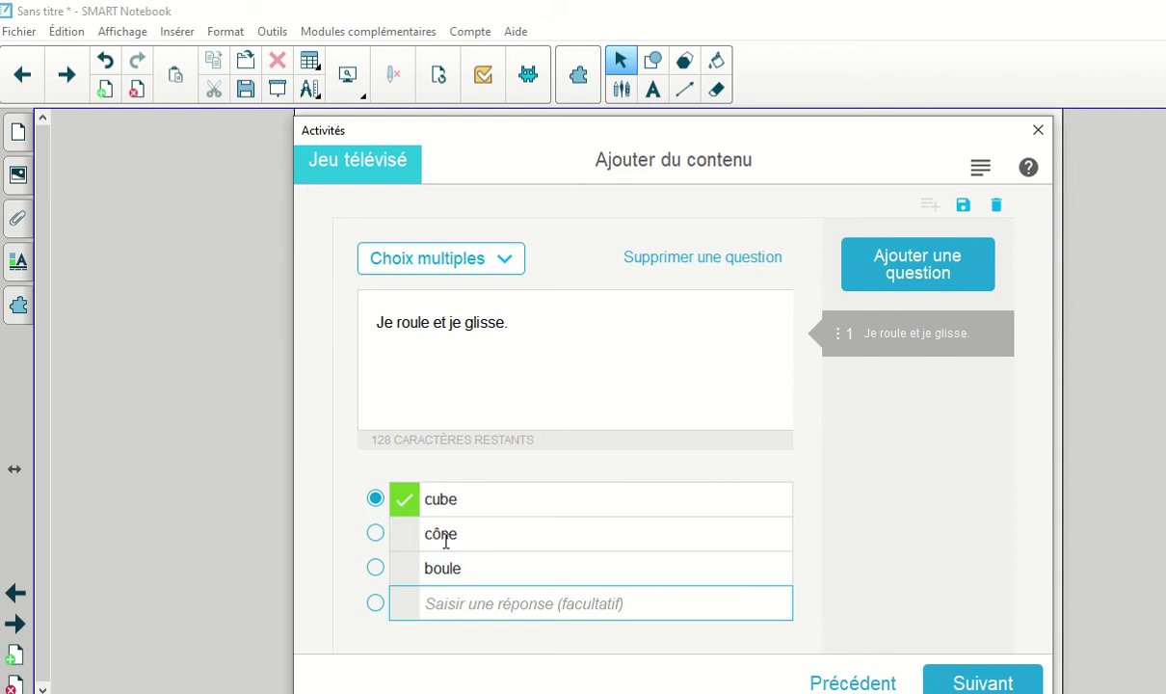
{"action": "type", "text": "prisme à"}
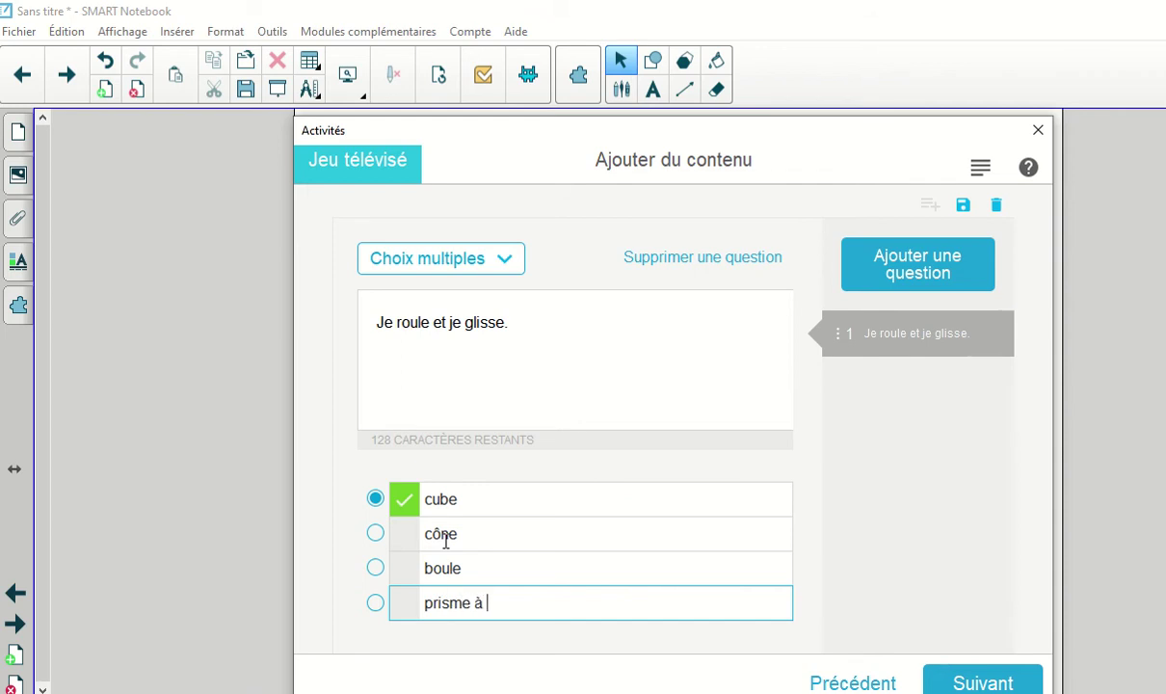
{"action": "type", "text": " base triangulaire"}
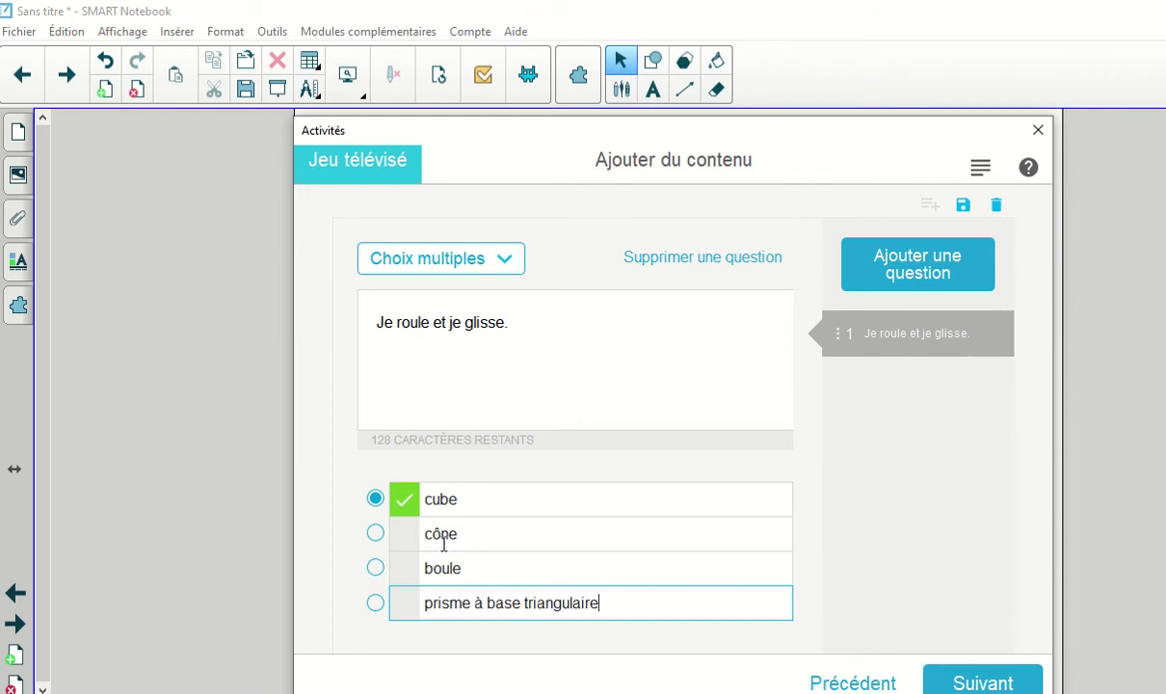
{"action": "left_click", "coordinate": [375, 535]}
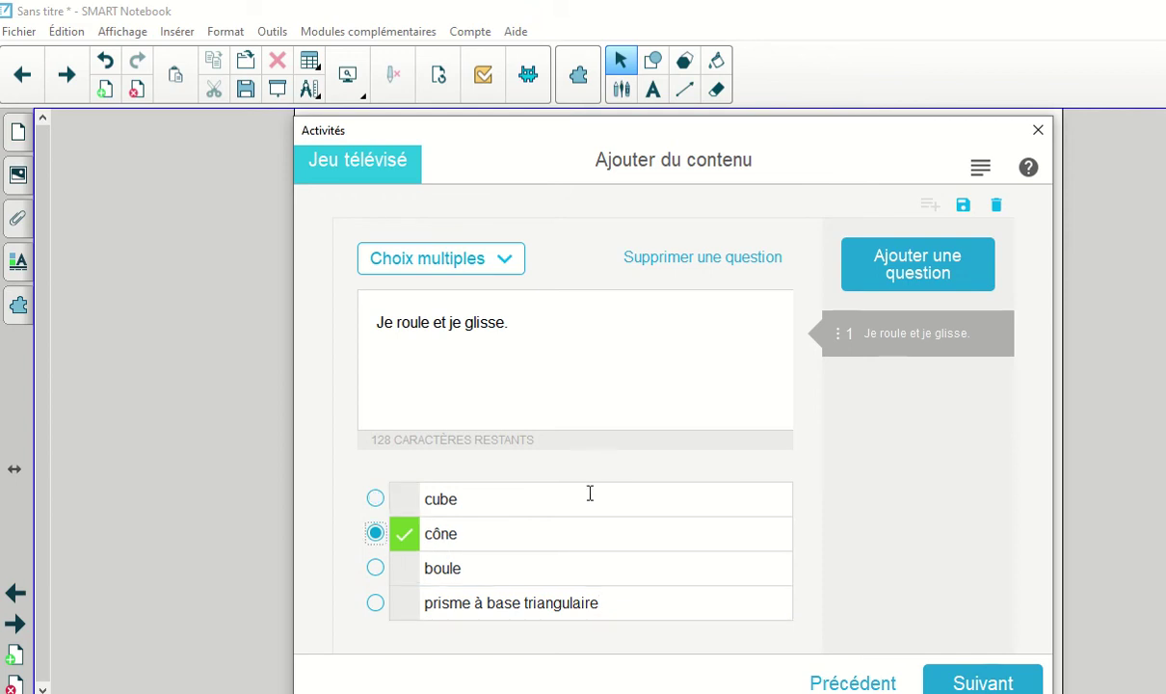
- Add a second question and set its type to Vrai ou faux
{"action": "left_click", "coordinate": [897, 257]}
{"action": "left_click", "coordinate": [502, 266]}
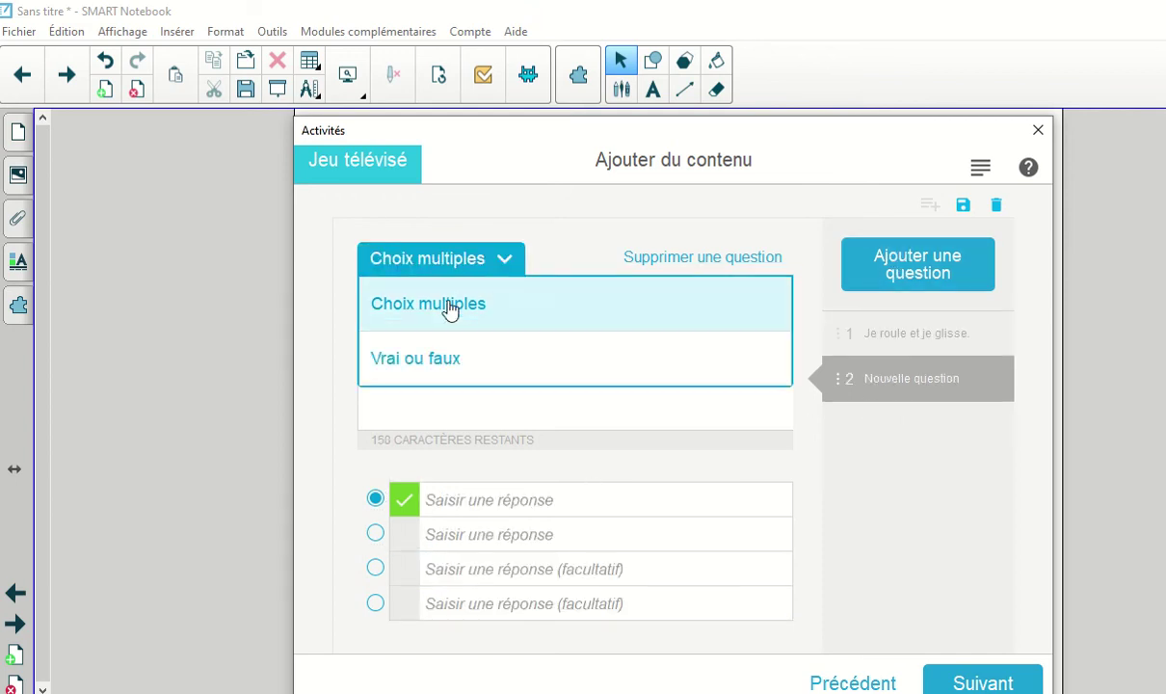
{"action": "left_click", "coordinate": [404, 358]}
- Enter "tableau ( féminin)" as the second question and mark Faux as the correct answer
{"action": "left_click", "coordinate": [408, 326]}
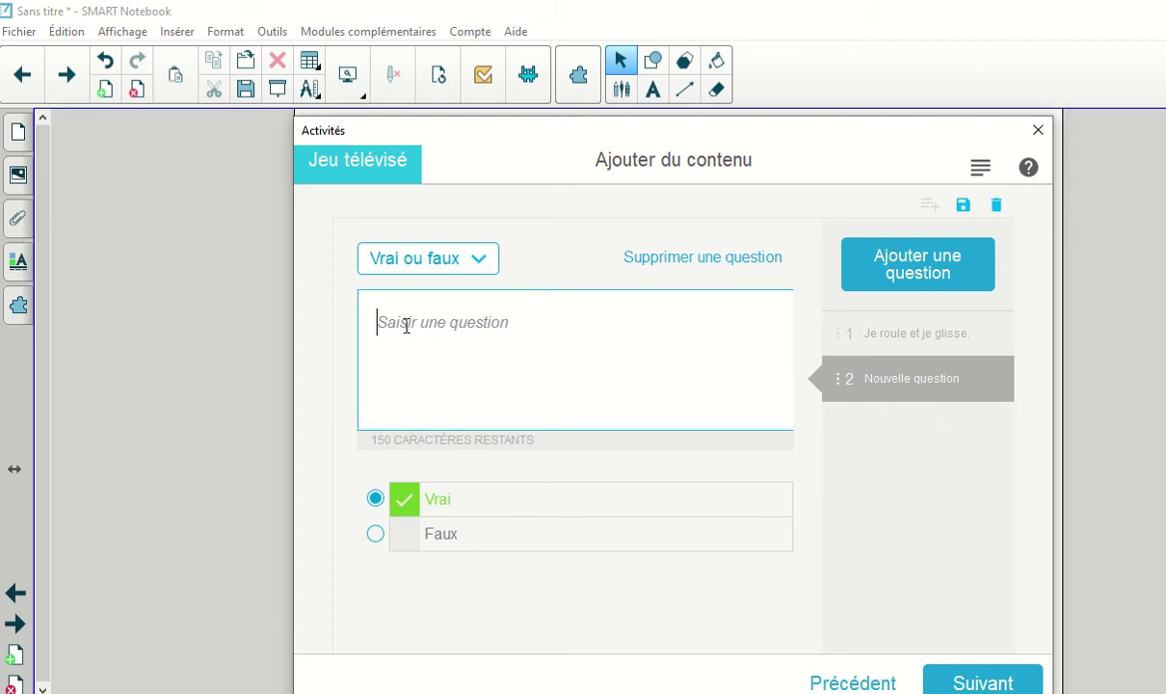
{"action": "type", "text": "Tattou"}
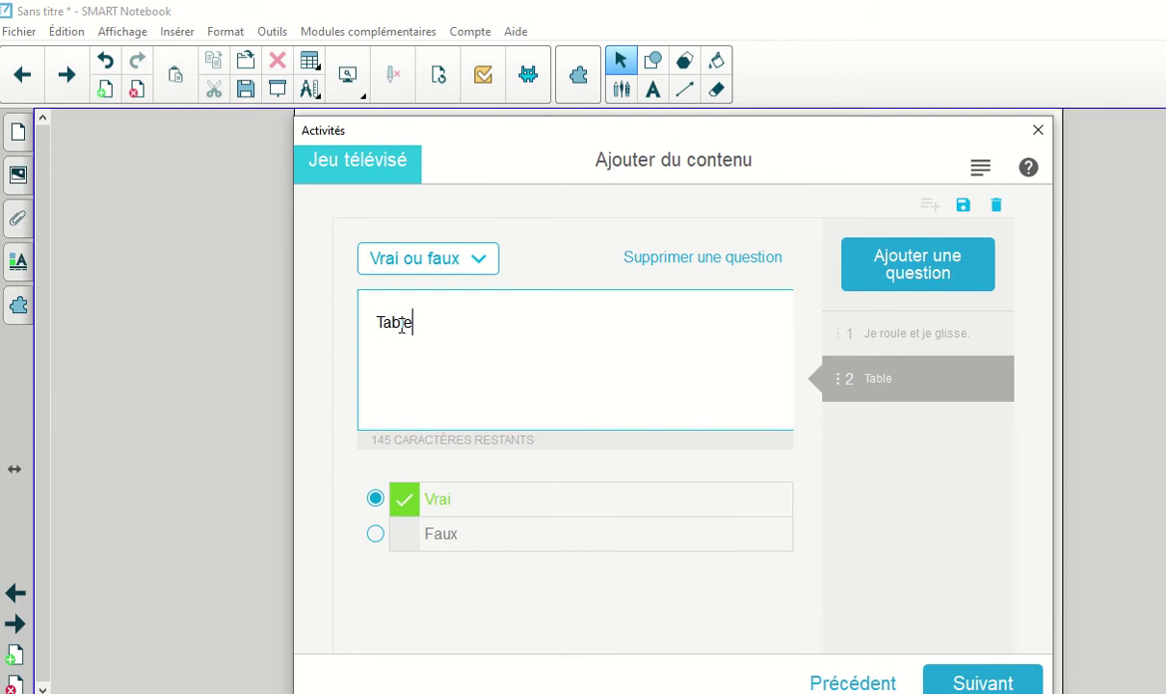
{"action": "key", "text": "BackSpace"}
{"action": "key", "text": "BackSpace"}
{"action": "key", "text": "BackSpace"}
{"action": "key", "text": "BackSpace"}
{"action": "key", "text": "BackSpace"}
{"action": "key", "text": "BackSpace"}
{"action": "type", "text": "tableau "}
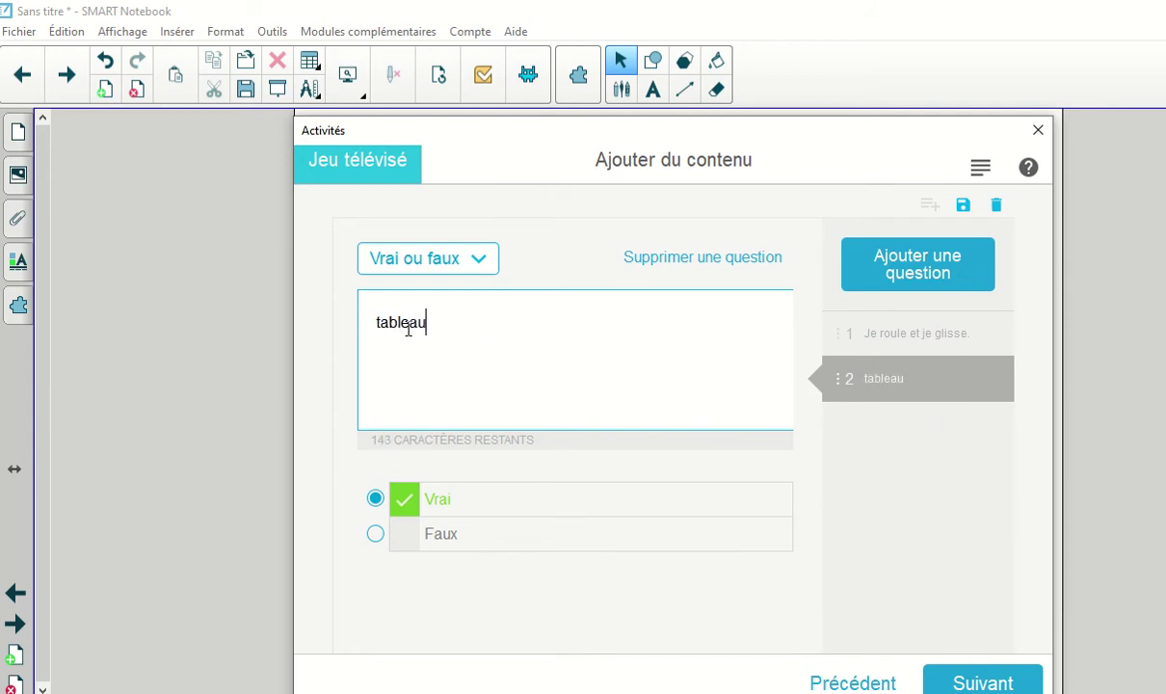
{"action": "type", "text": "( féminin"}
{"action": "left_click", "coordinate": [375, 533]}
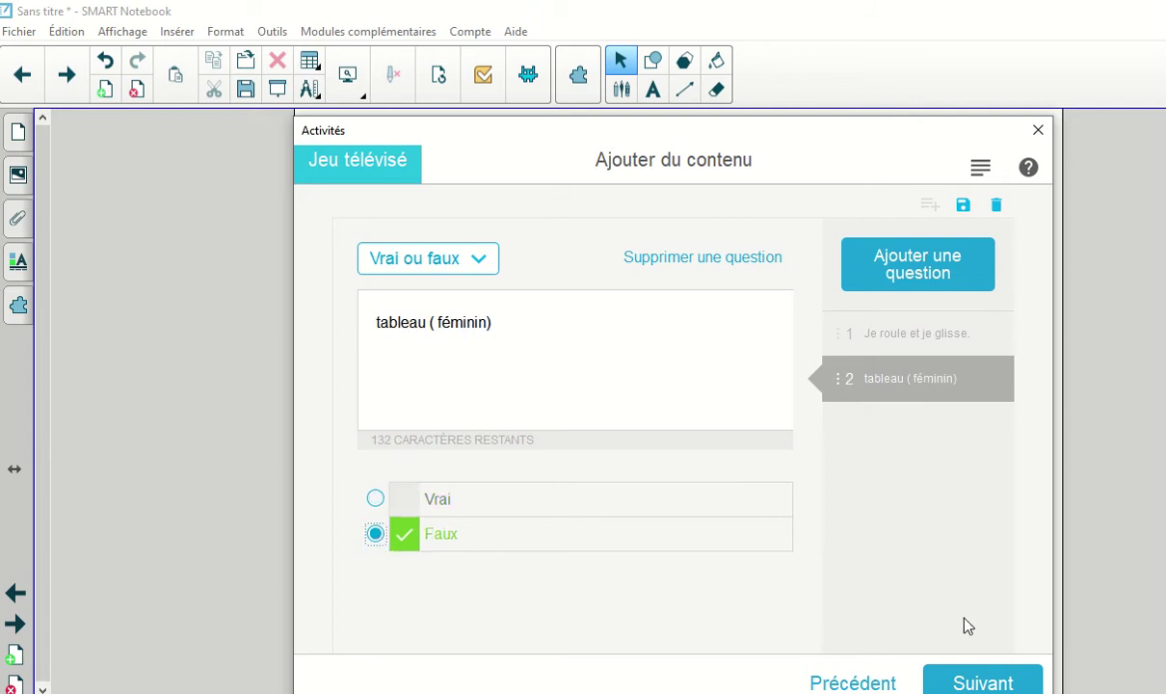
- Go on to the content check, finish the Jeu télévisé activity and start the game on the page
{"action": "left_click", "coordinate": [973, 682]}
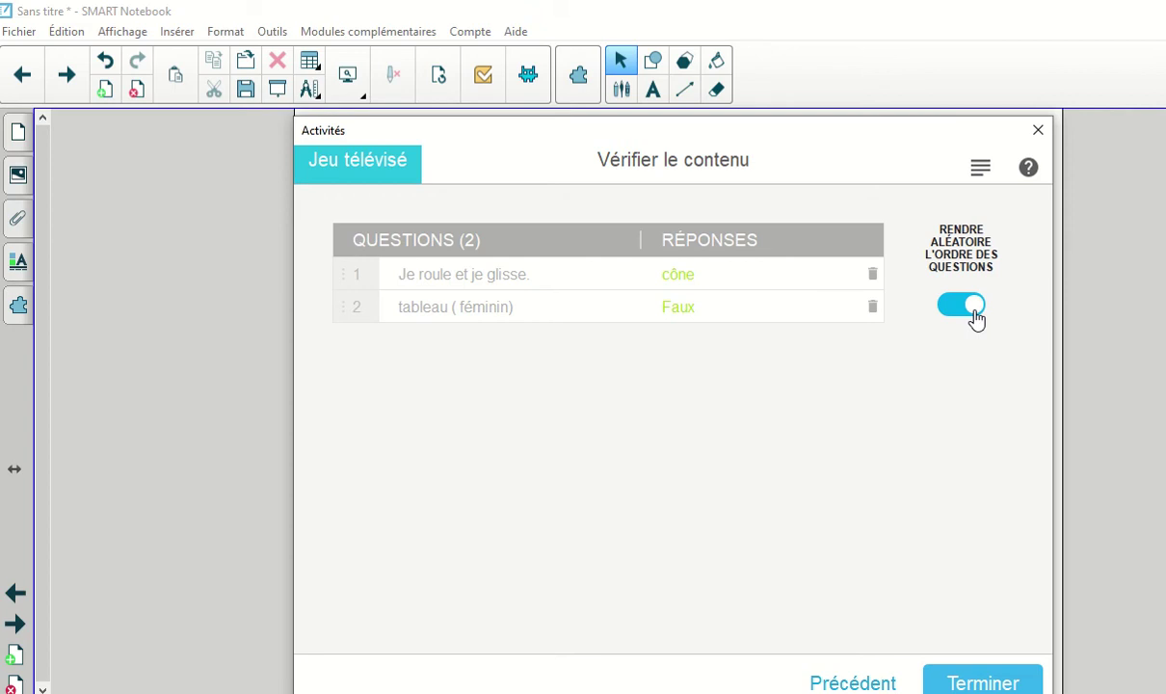
{"action": "left_click", "coordinate": [975, 684]}
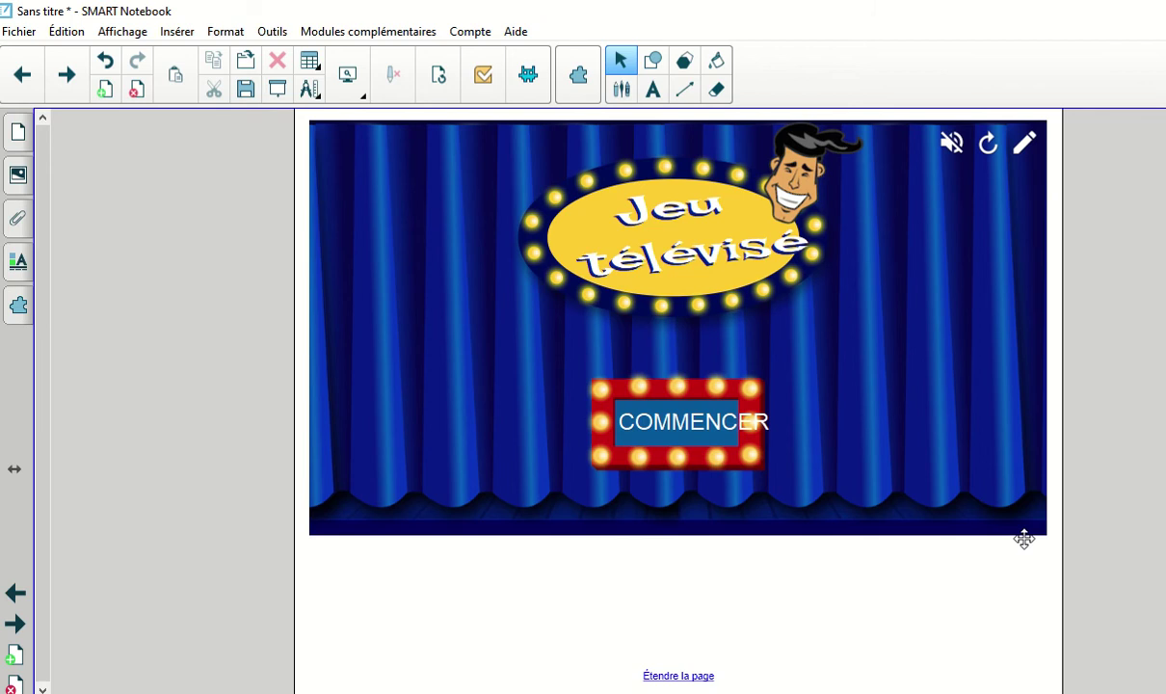
{"action": "left_click", "coordinate": [737, 429]}
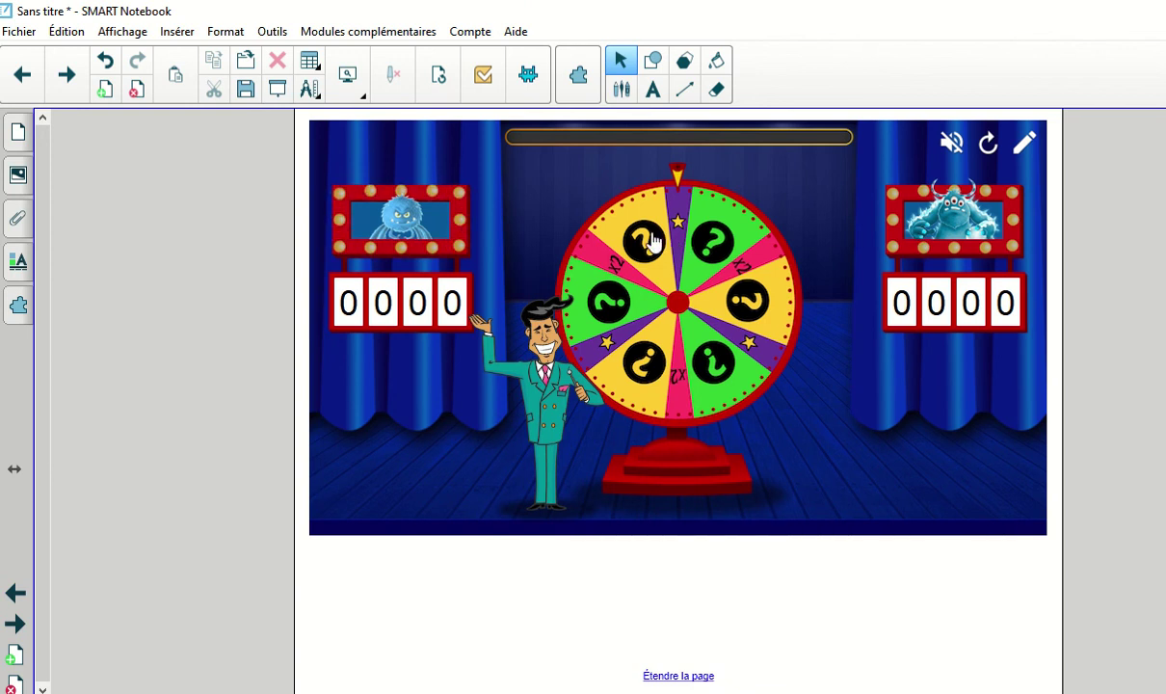
- Spin the wheel for each team, answering cône to "Je roule et je glisse." and Vrai to "tableau ( féminin)"
{"action": "left_click_drag", "start_coordinate": [650, 238], "coordinate": [636, 557]}
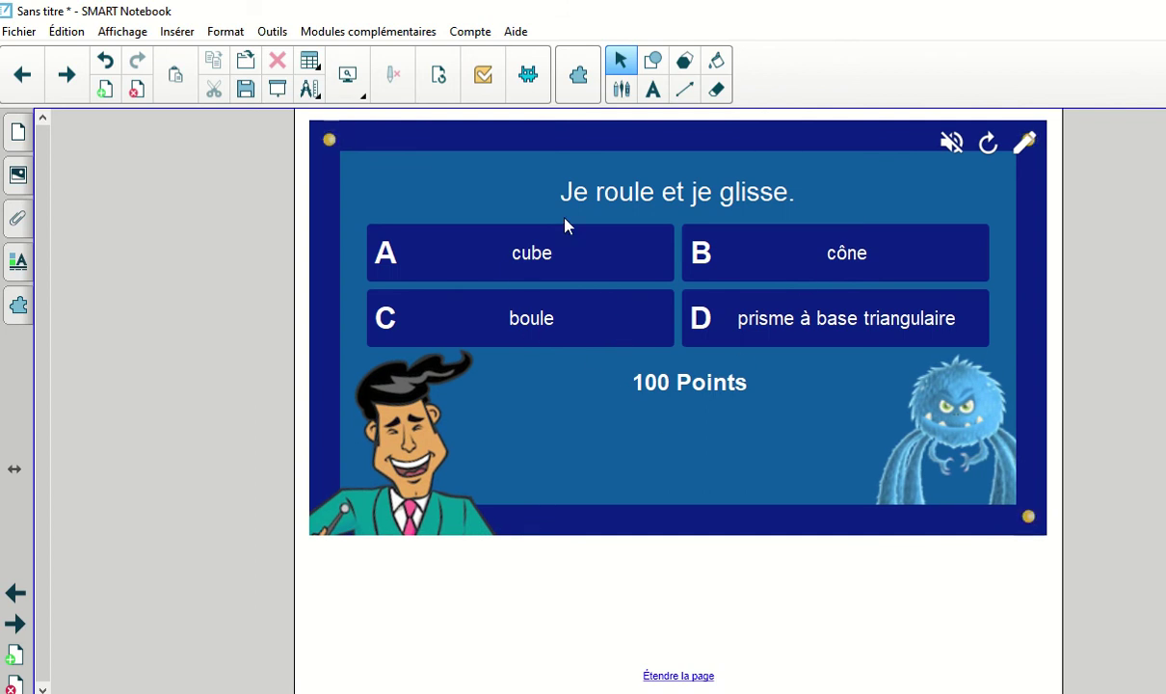
{"action": "left_click", "coordinate": [771, 260]}
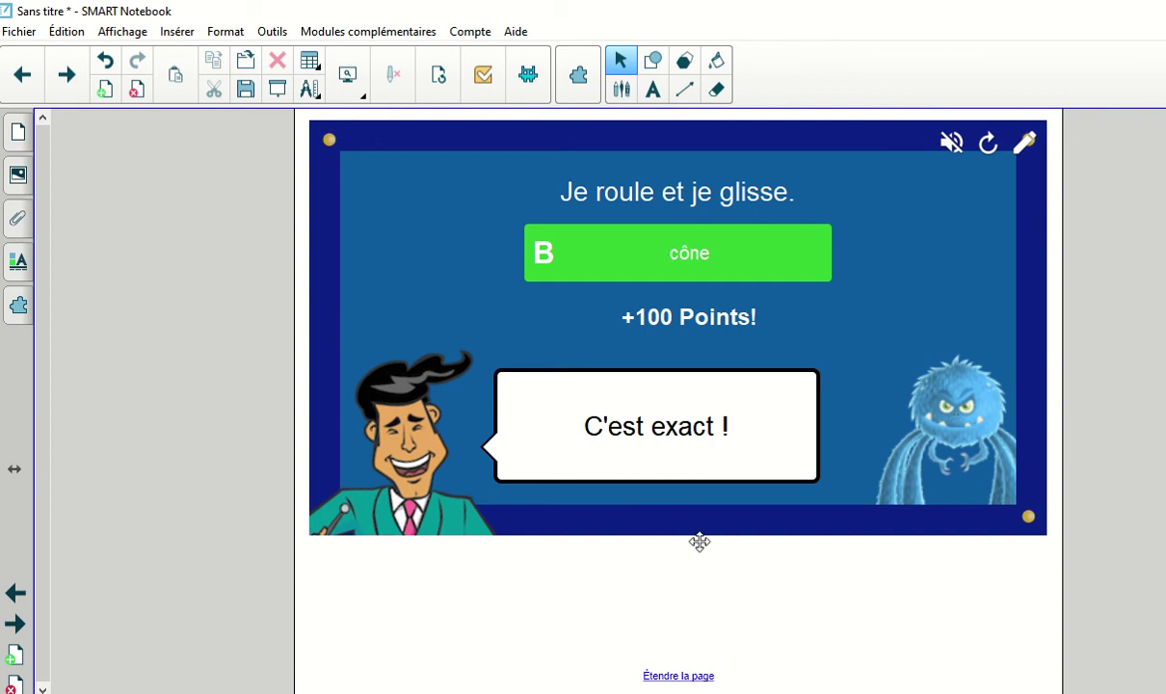
{"action": "left_click", "coordinate": [684, 455]}
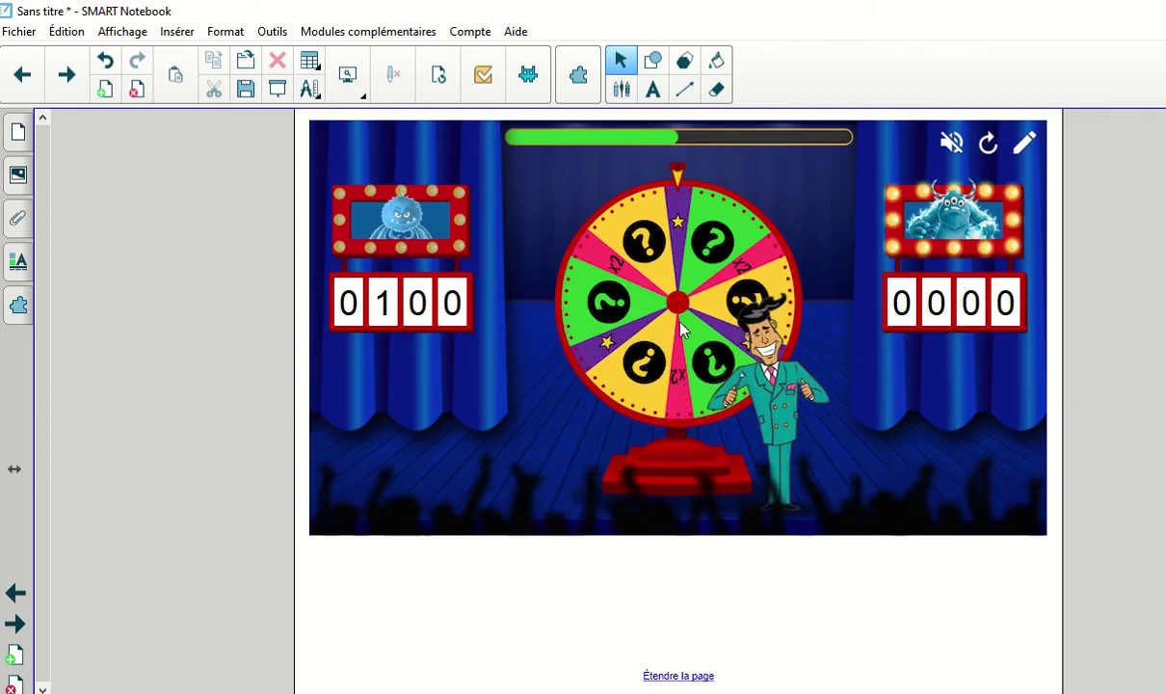
{"action": "left_click", "coordinate": [632, 252]}
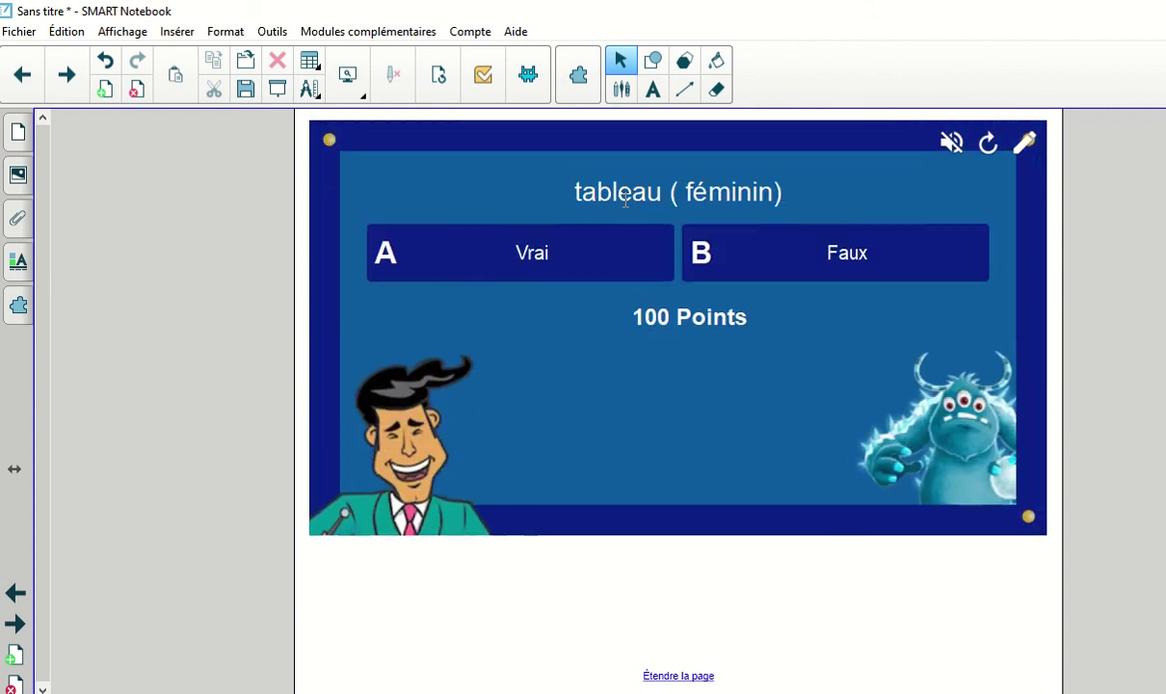
{"action": "left_click", "coordinate": [558, 267]}
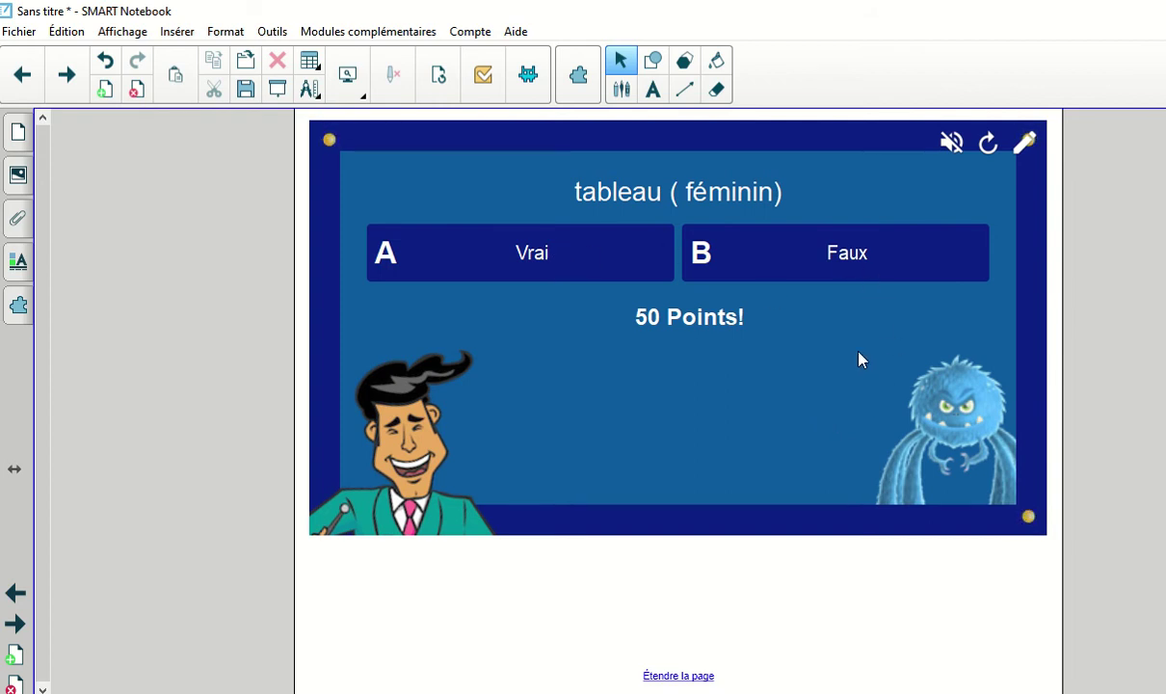
- Answer Faux to "tableau ( féminin)", continue to the final ranking and open the review of the questions
{"action": "left_click", "coordinate": [845, 264]}
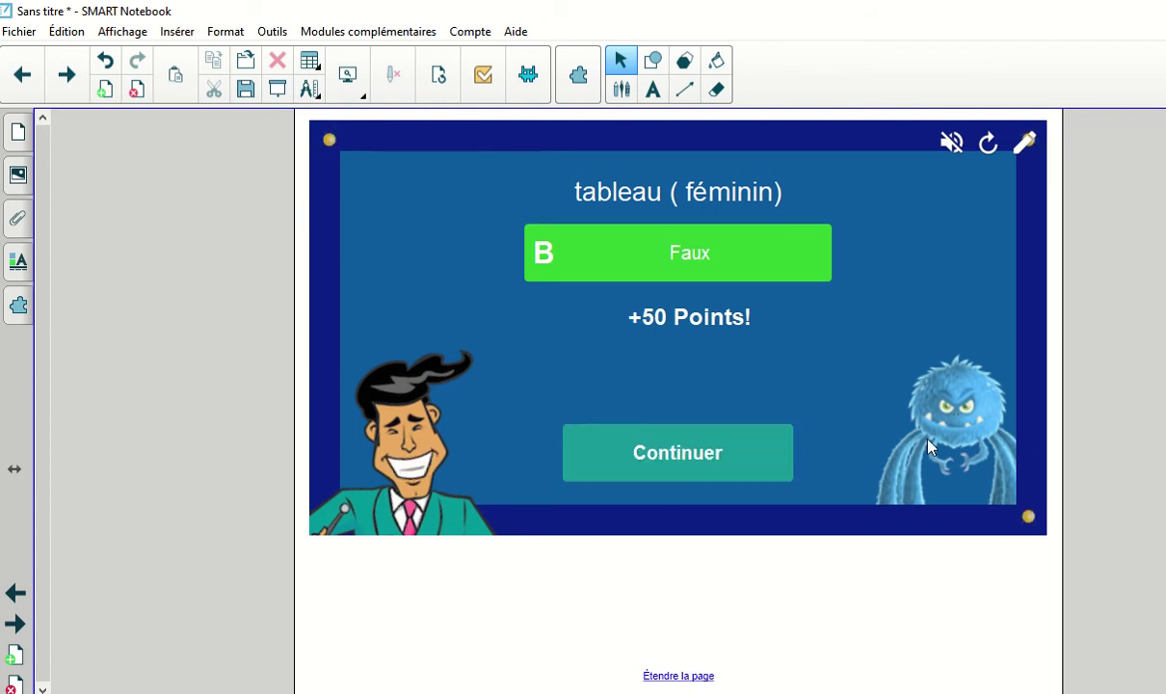
{"action": "left_click", "coordinate": [671, 464]}
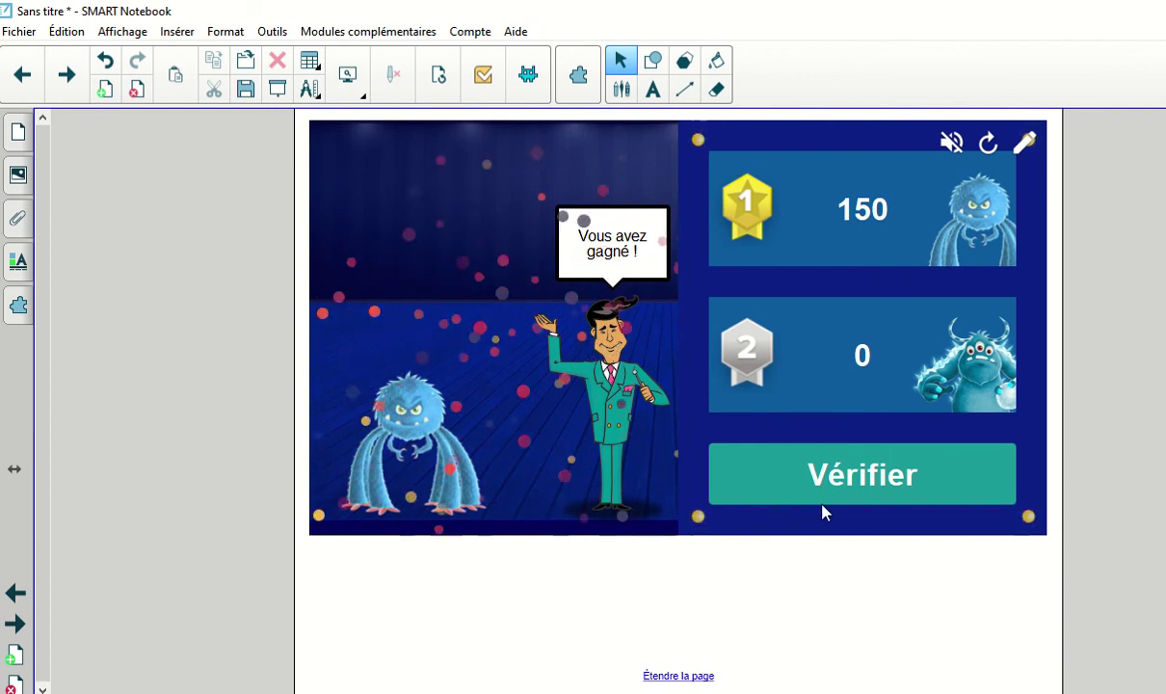
{"action": "left_click", "coordinate": [885, 481]}
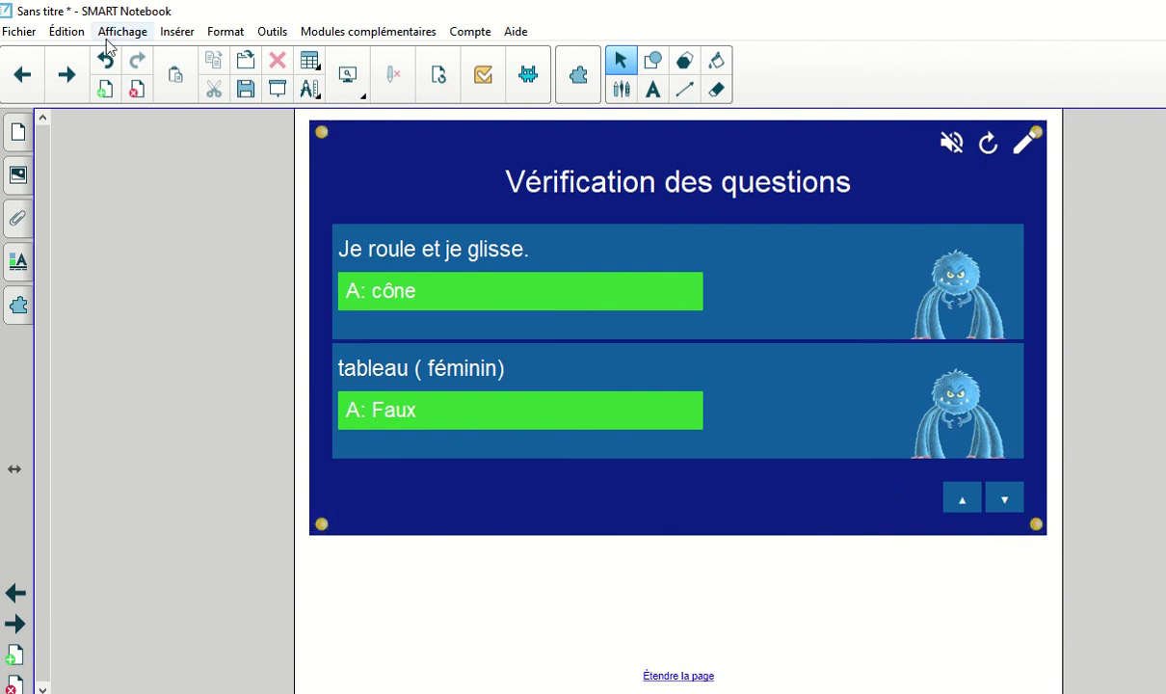
- On the following page, titled Réponse, start a Réponse activity and set the first question's type to Réponse courte
{"action": "left_click", "coordinate": [72, 75]}
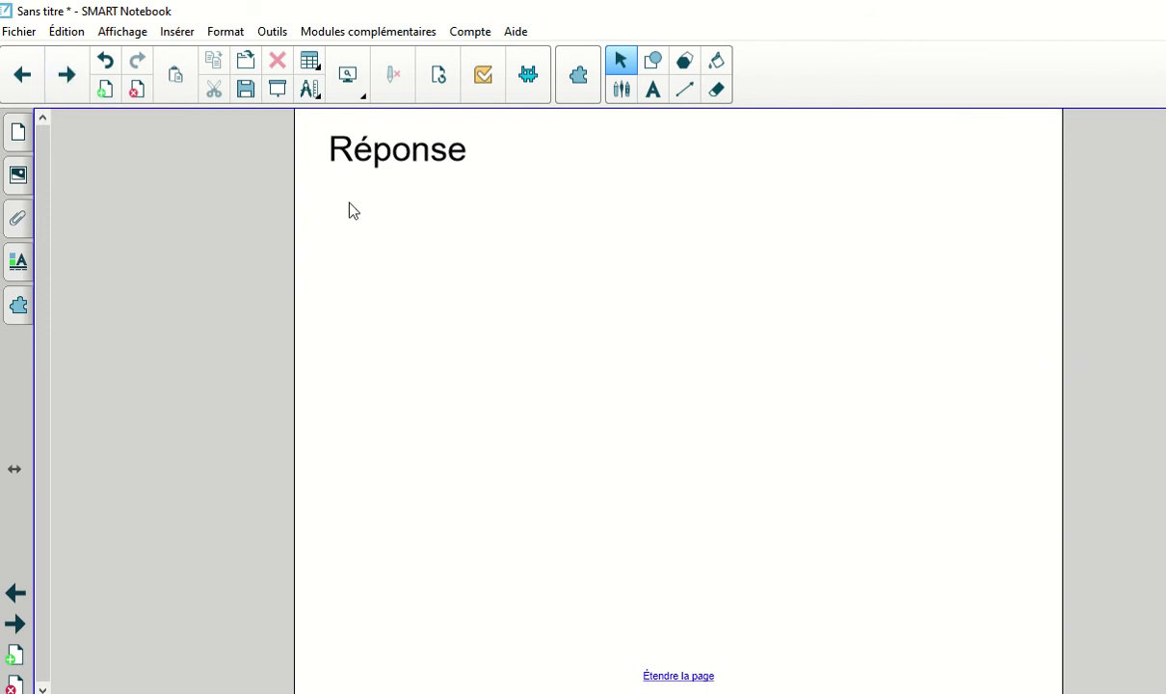
{"action": "left_click", "coordinate": [528, 74]}
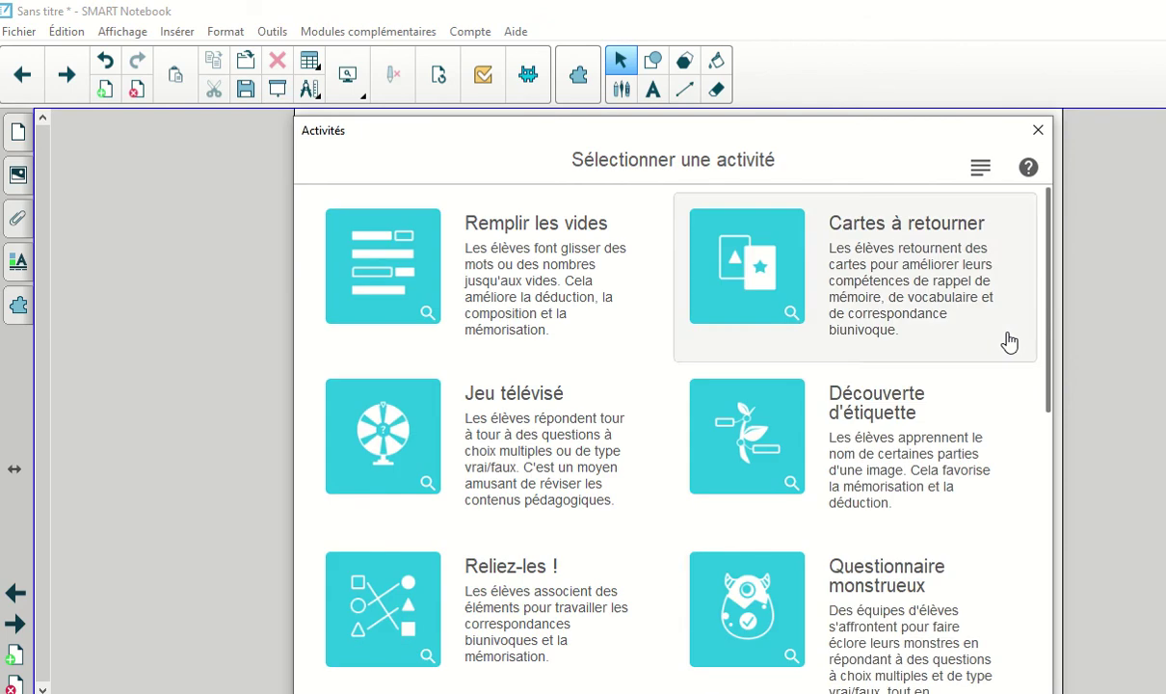
{"action": "left_click_drag", "start_coordinate": [1044, 283], "coordinate": [1047, 490]}
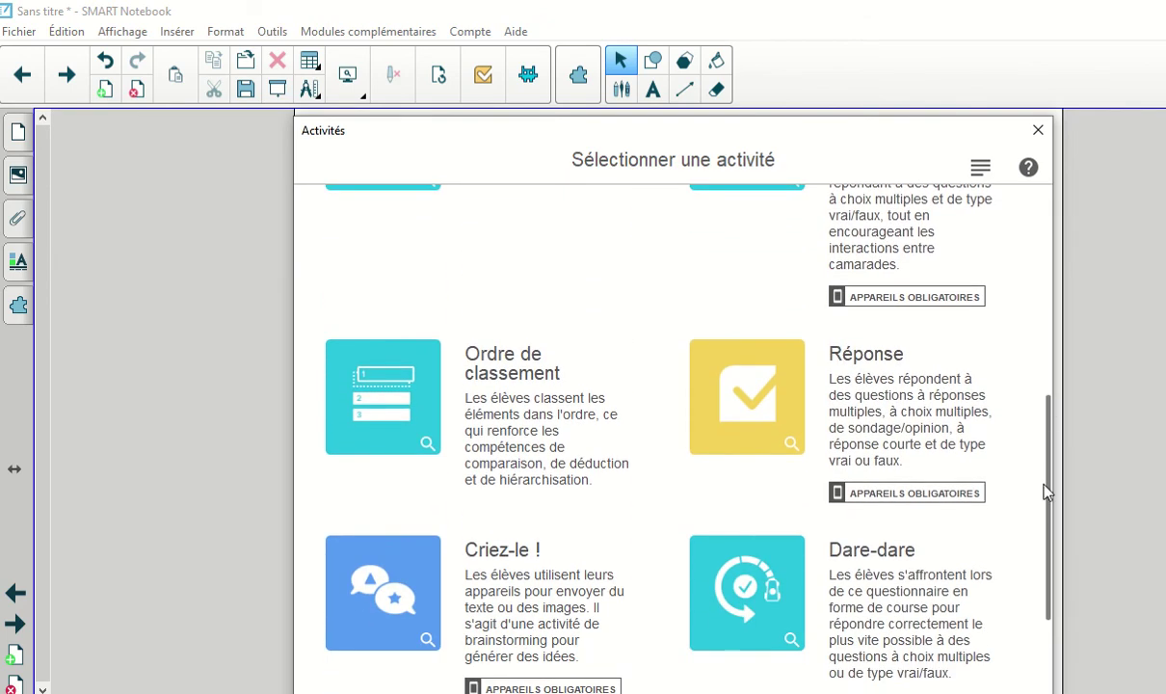
{"action": "left_click", "coordinate": [794, 385]}
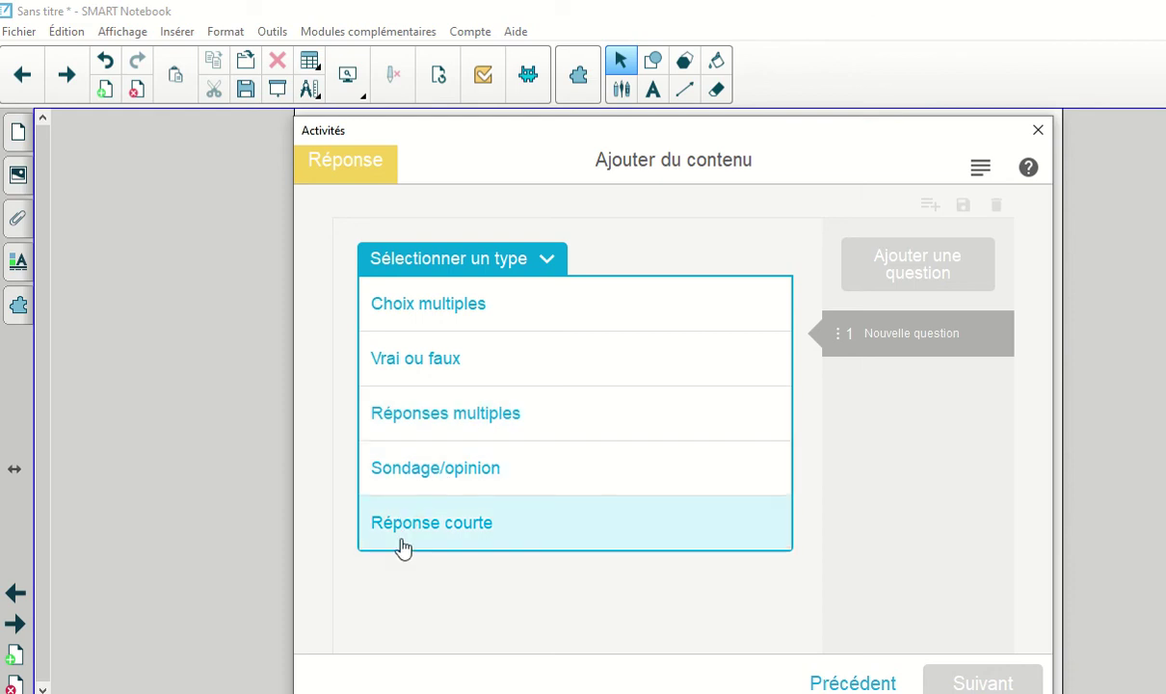
{"action": "left_click", "coordinate": [475, 537]}
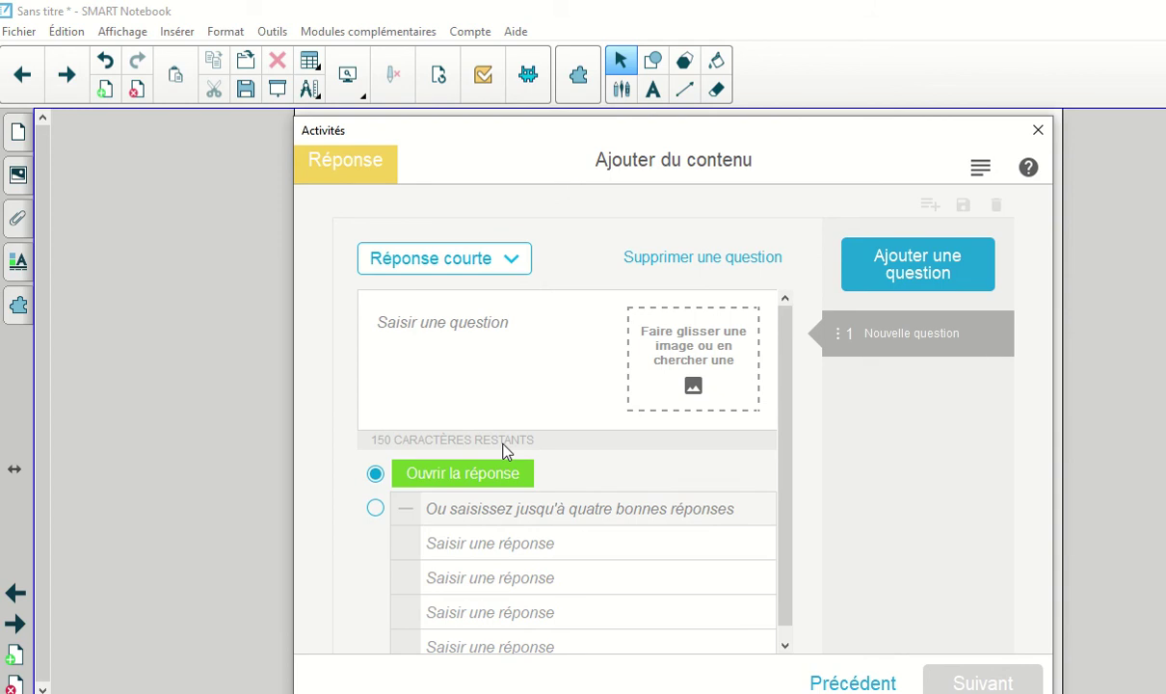
{"action": "left_click", "coordinate": [509, 262]}
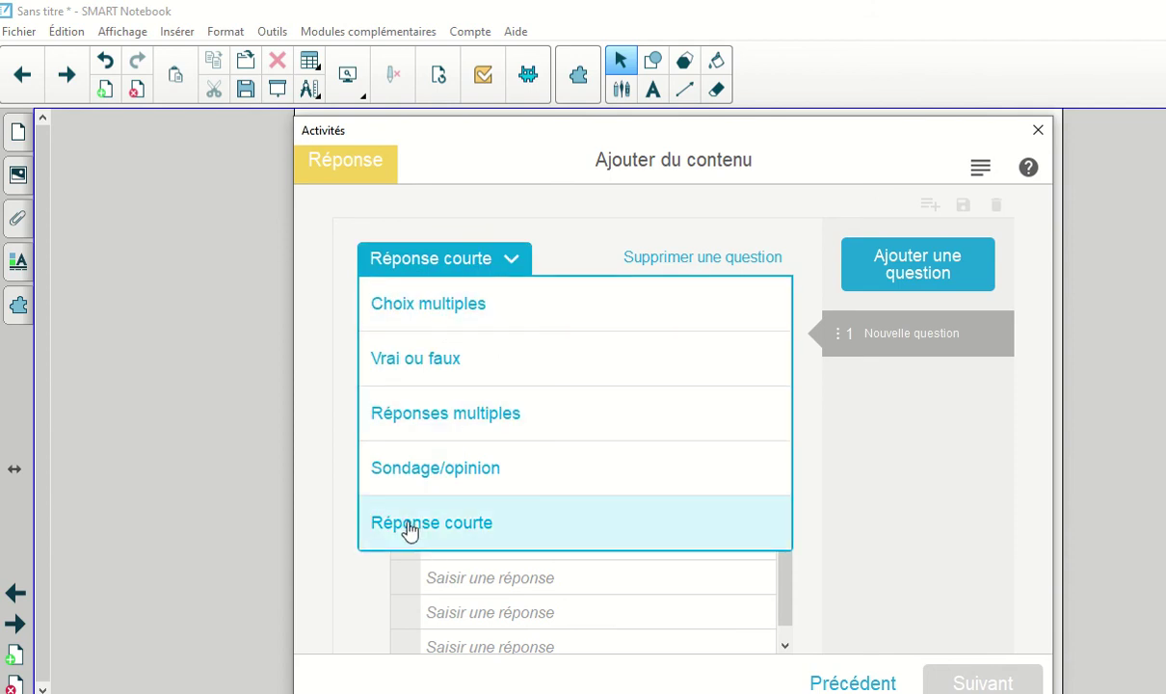
{"action": "left_click", "coordinate": [441, 529]}
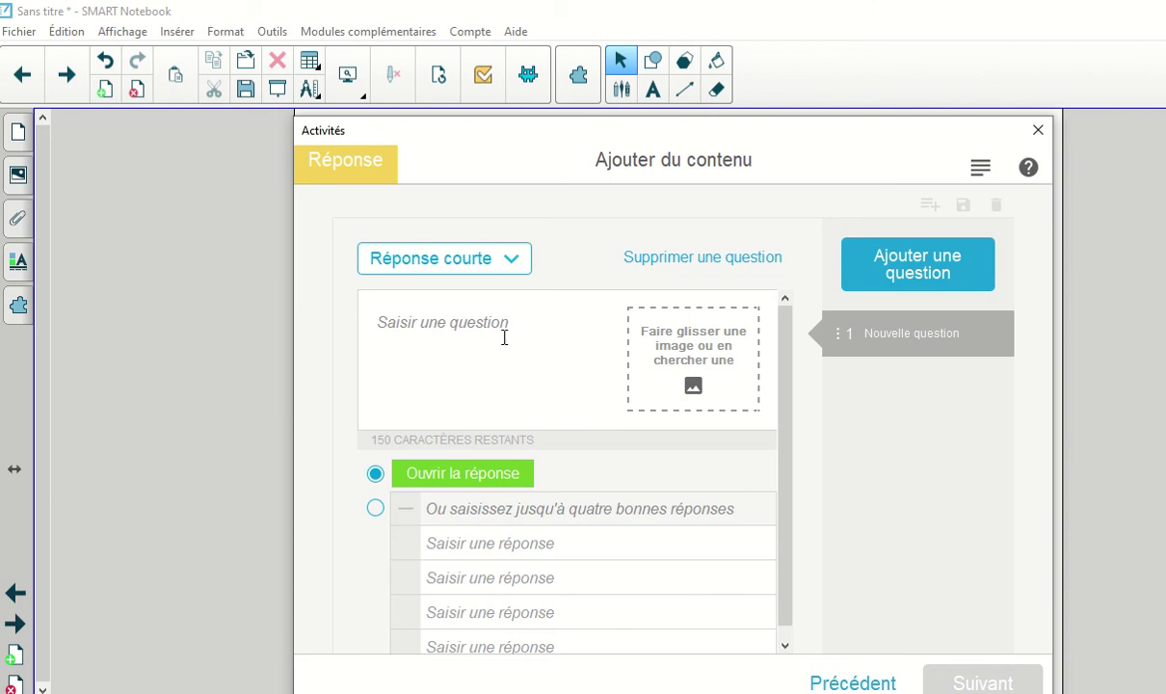
{"action": "left_click", "coordinate": [405, 323]}
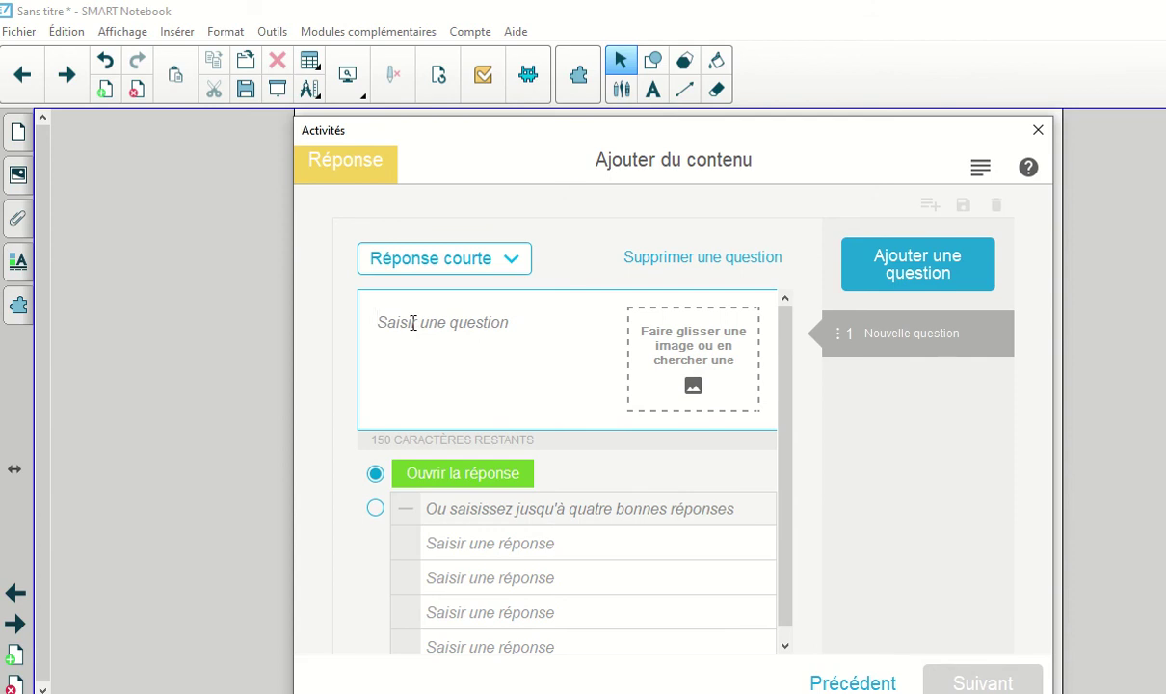
{"action": "type", "text": "ê"}
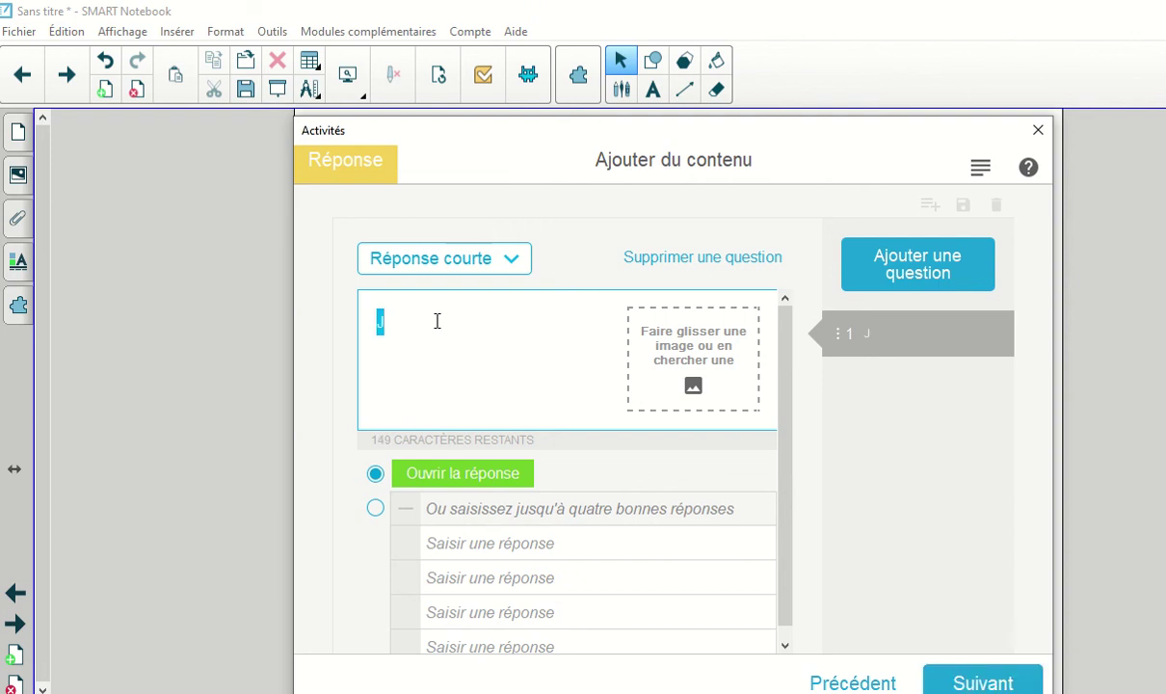
{"action": "key", "text": "BackSpace"}
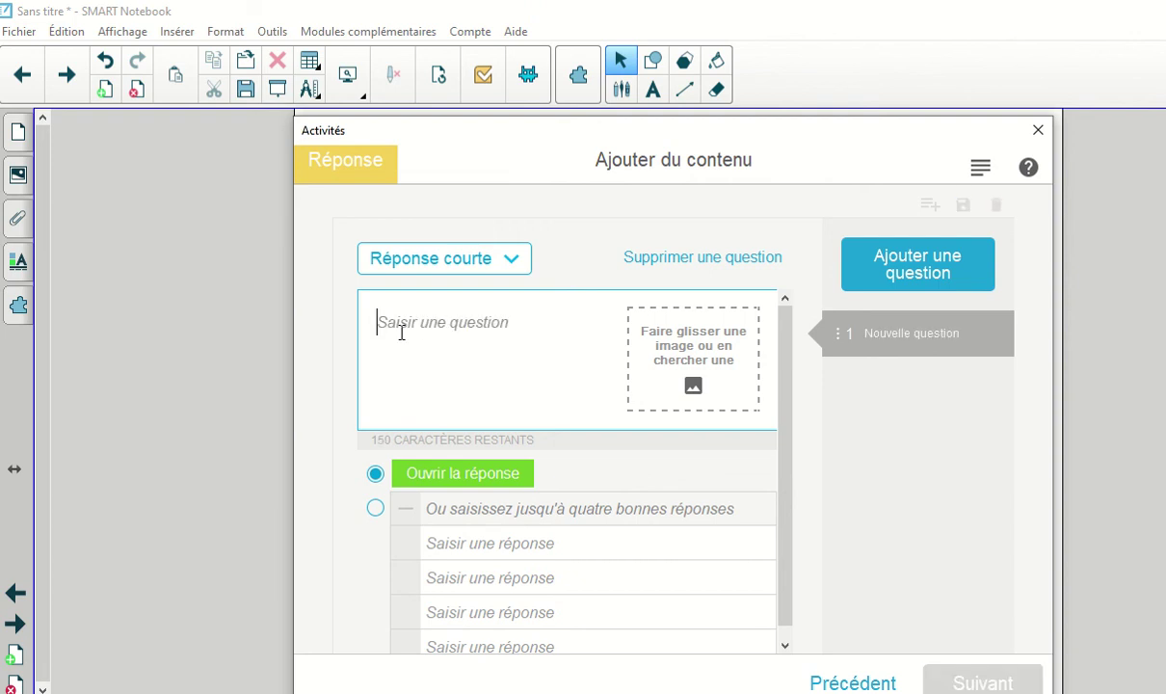
{"action": "left_click", "coordinate": [492, 513]}
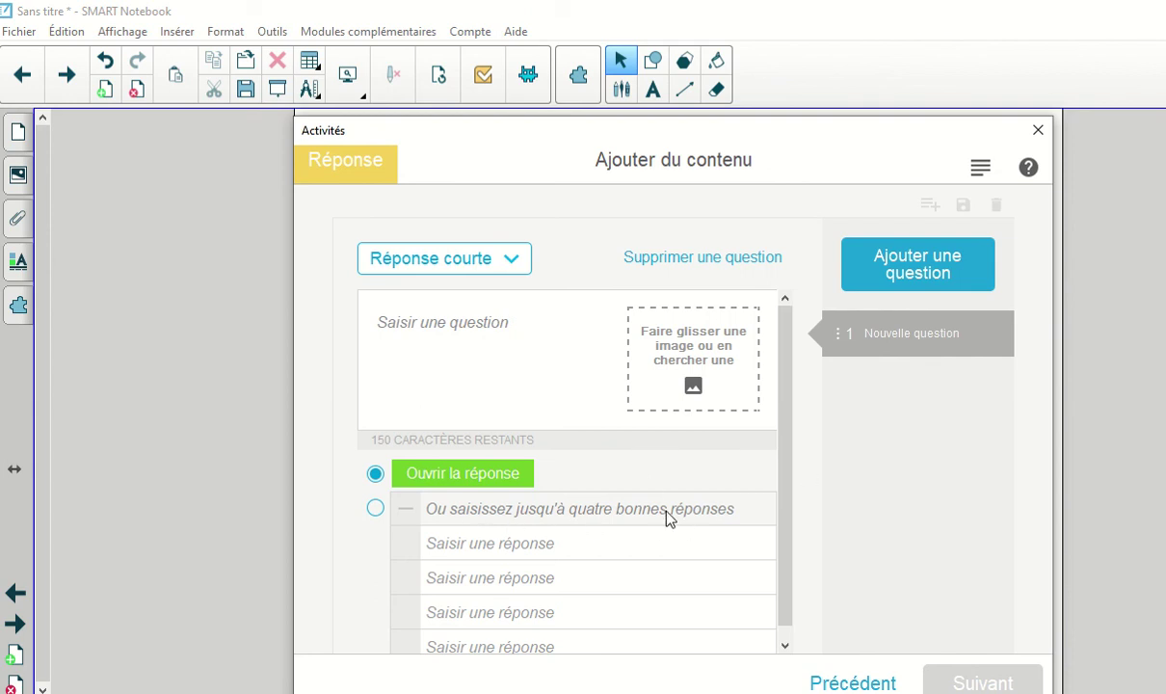
- Enter "Écris la phrase dictée :" as the text of the first question
{"action": "left_click", "coordinate": [448, 322]}
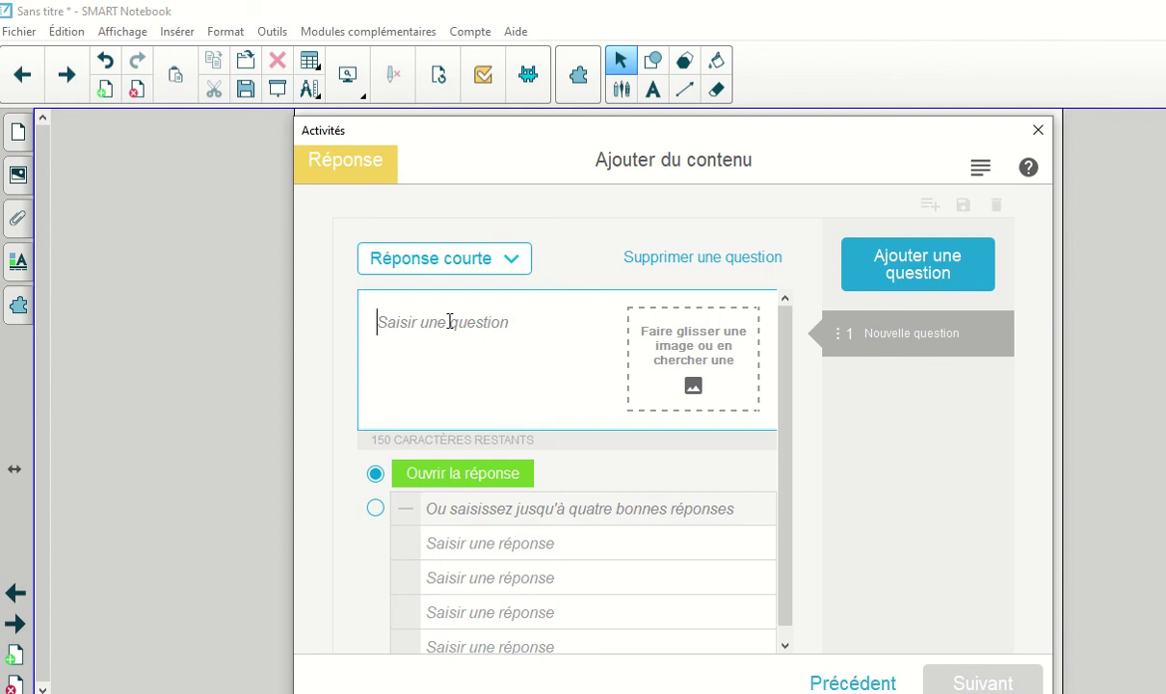
{"action": "type", "text": "É"}
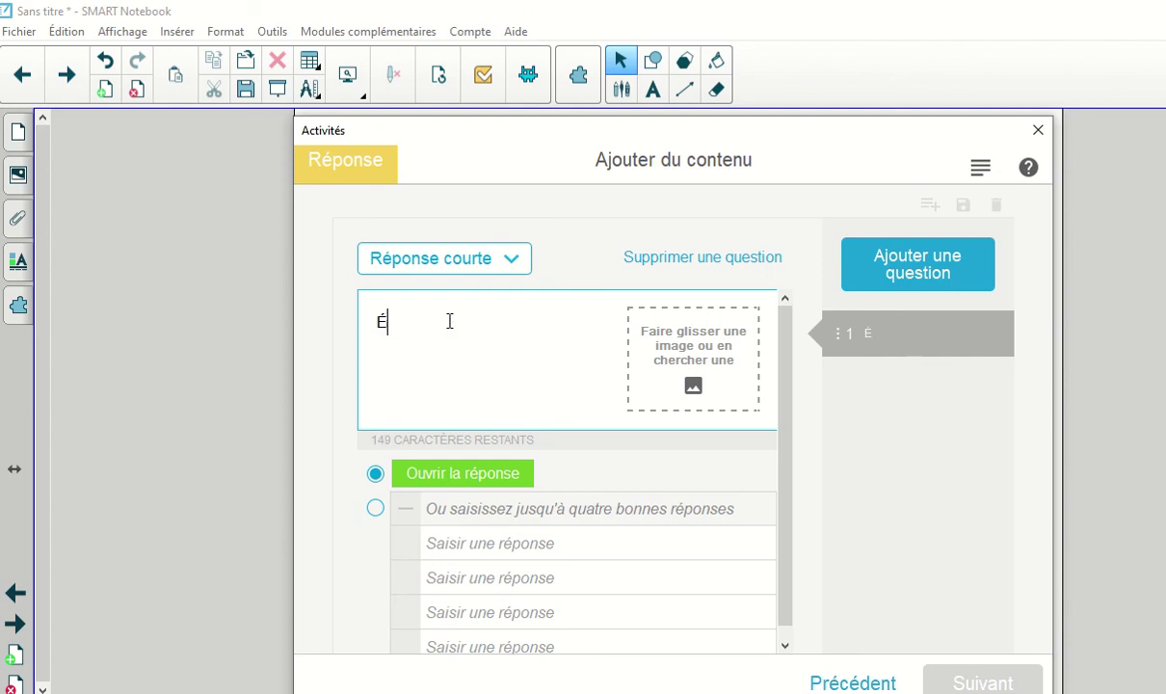
{"action": "type", "text": "cris la p"}
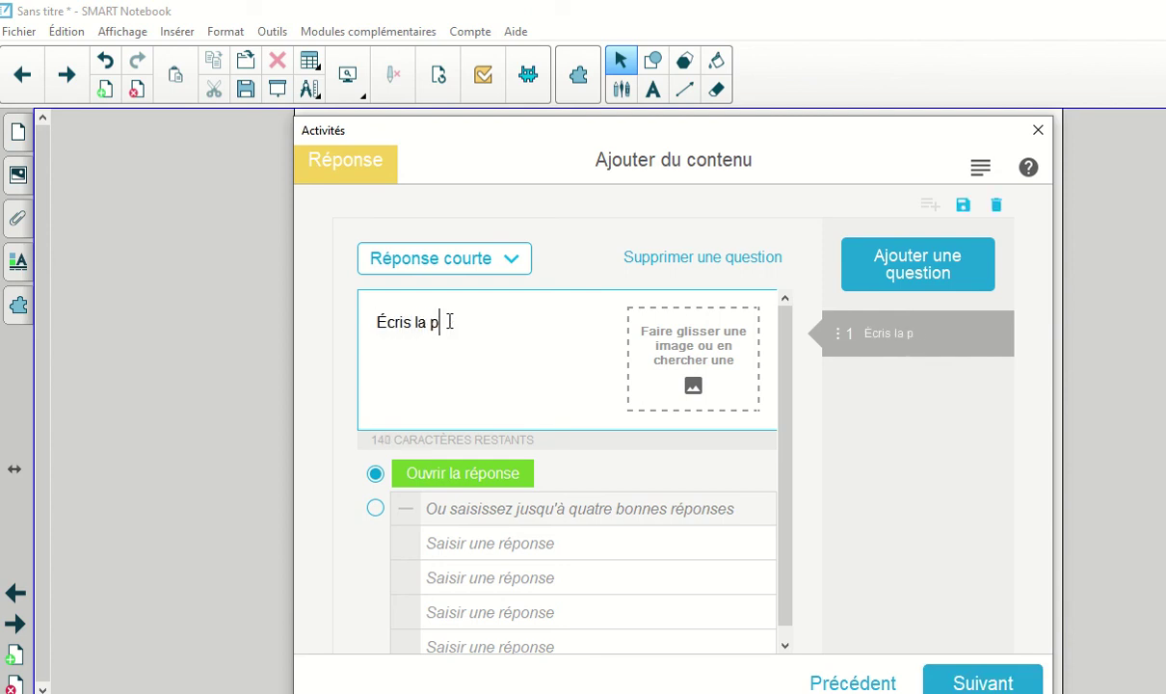
{"action": "type", "text": "hrase dis"}
{"action": "key", "text": "BackSpace"}
{"action": "type", "text": "ctée :"}
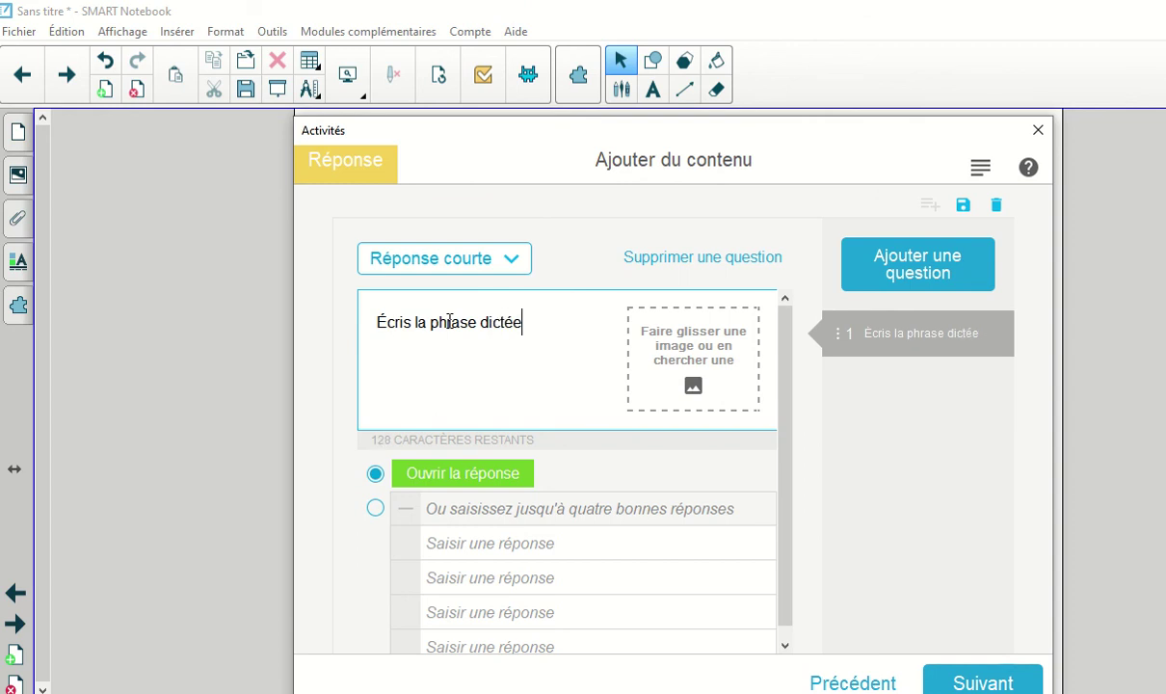
- Add a second question of type Réponses multiples with the text "Je suis un nombre pair :"
{"action": "left_click", "coordinate": [852, 287]}
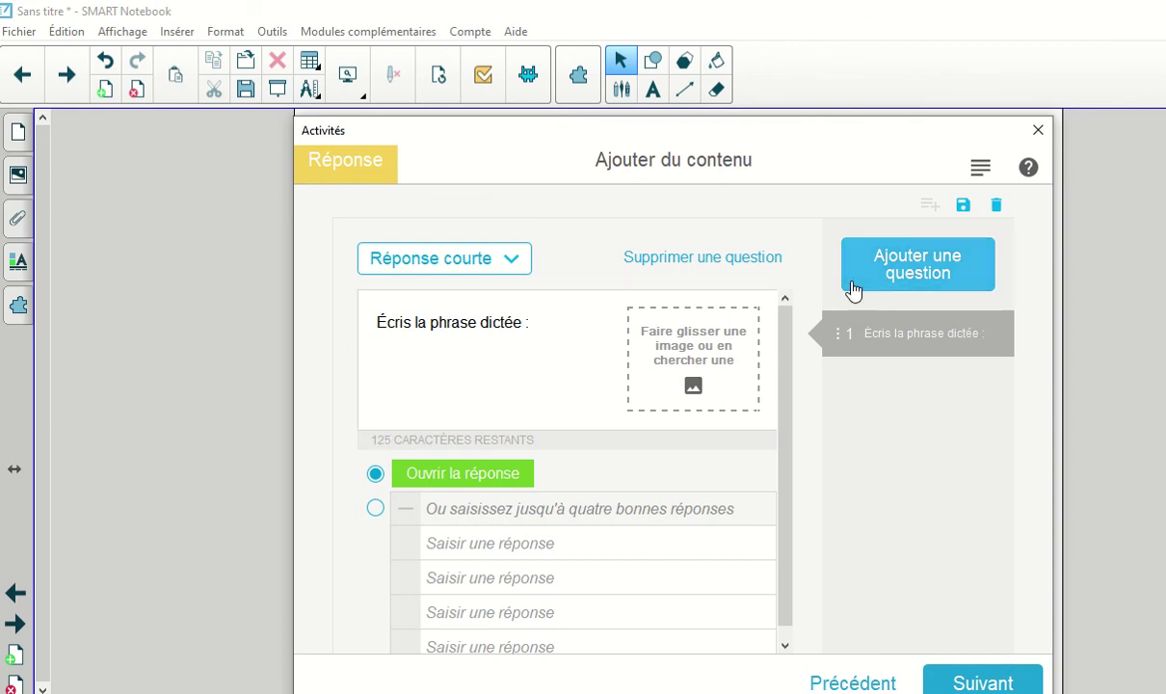
{"action": "left_click", "coordinate": [515, 263]}
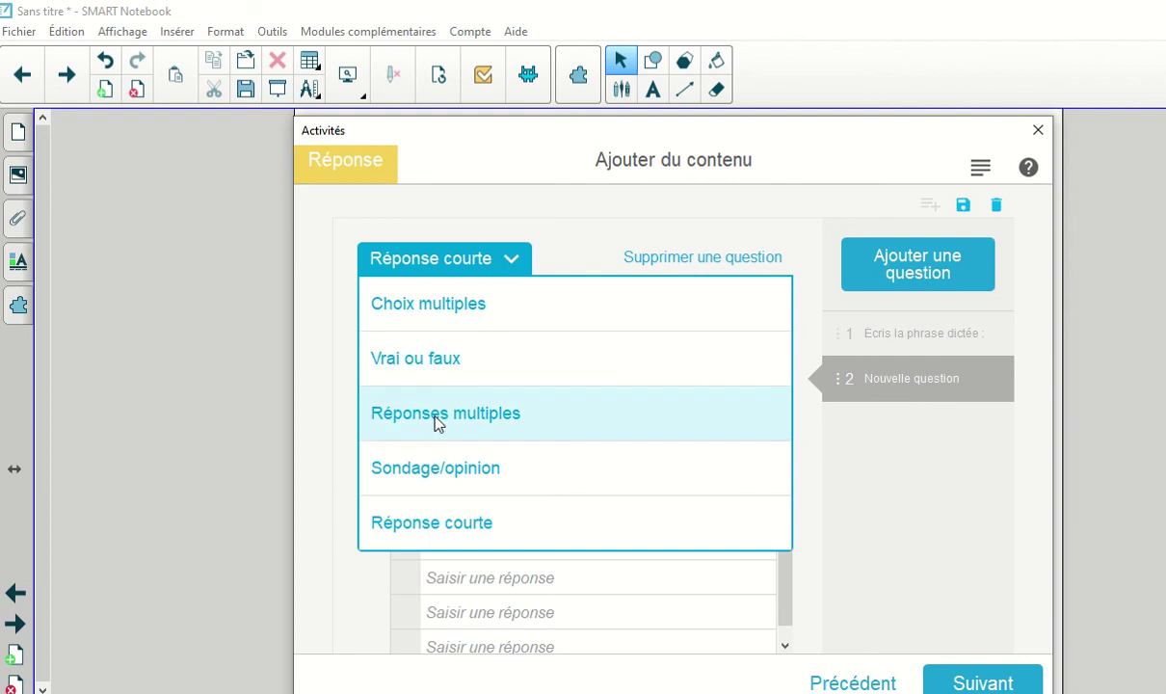
{"action": "left_click", "coordinate": [408, 408]}
{"action": "type", "text": "Je"}
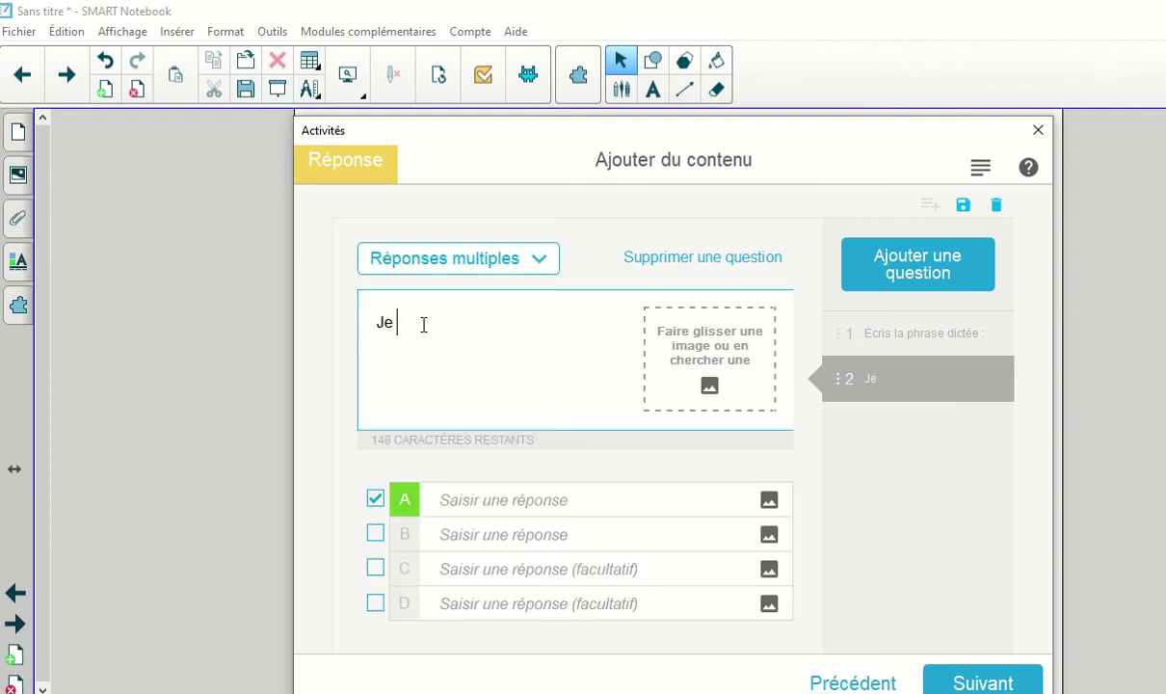
{"action": "type", "text": " suis un nomb"}
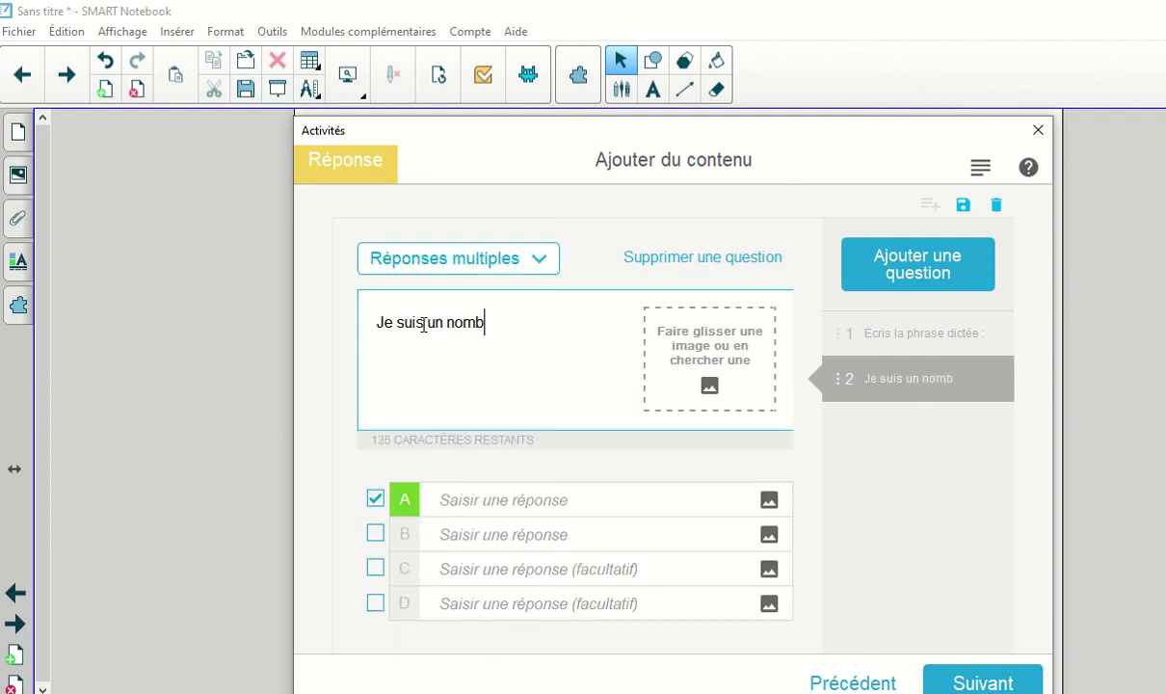
{"action": "type", "text": "re pair :"}
- Enter 34, 67, 66 and 51 as answers A to D and mark 66 as a correct answer alongside 34
{"action": "left_click", "coordinate": [463, 508]}
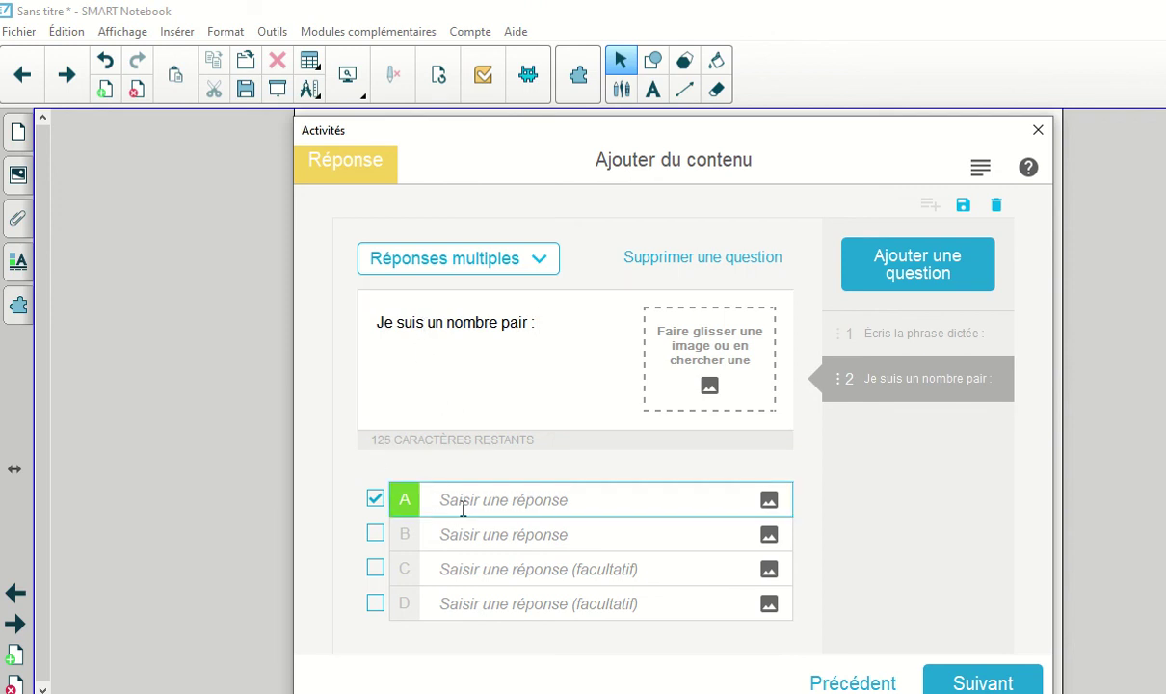
{"action": "type", "text": "34"}
{"action": "key", "text": "Tab"}
{"action": "type", "text": "67"}
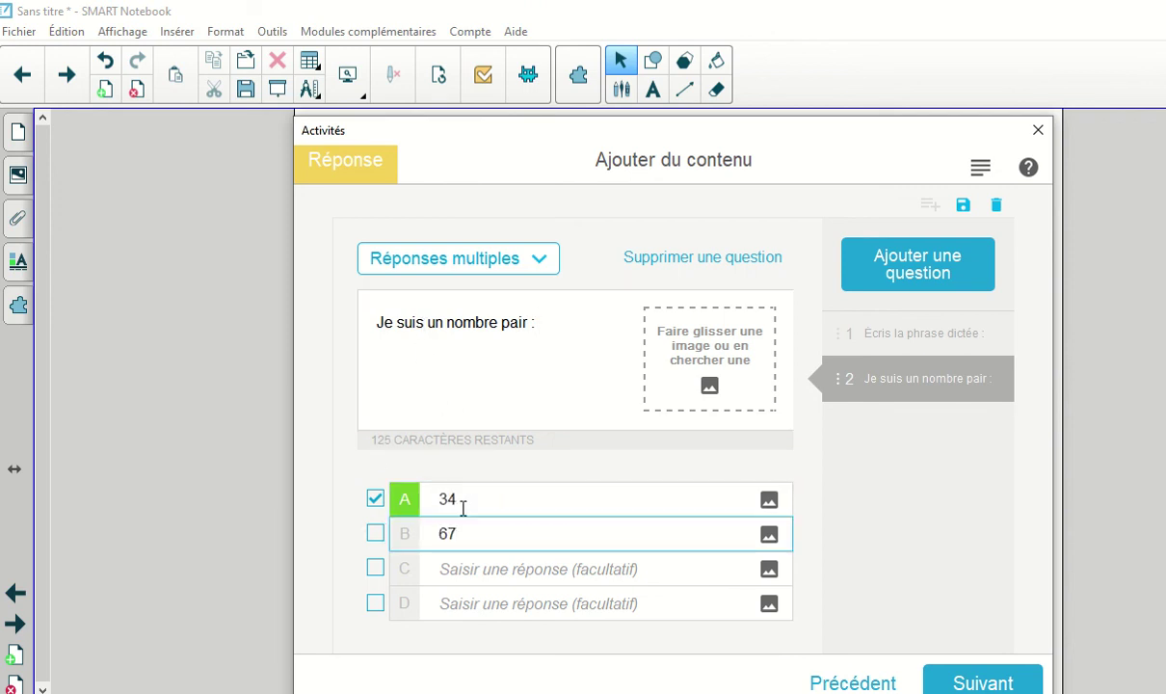
{"action": "key", "text": "Tab"}
{"action": "type", "text": "66"}
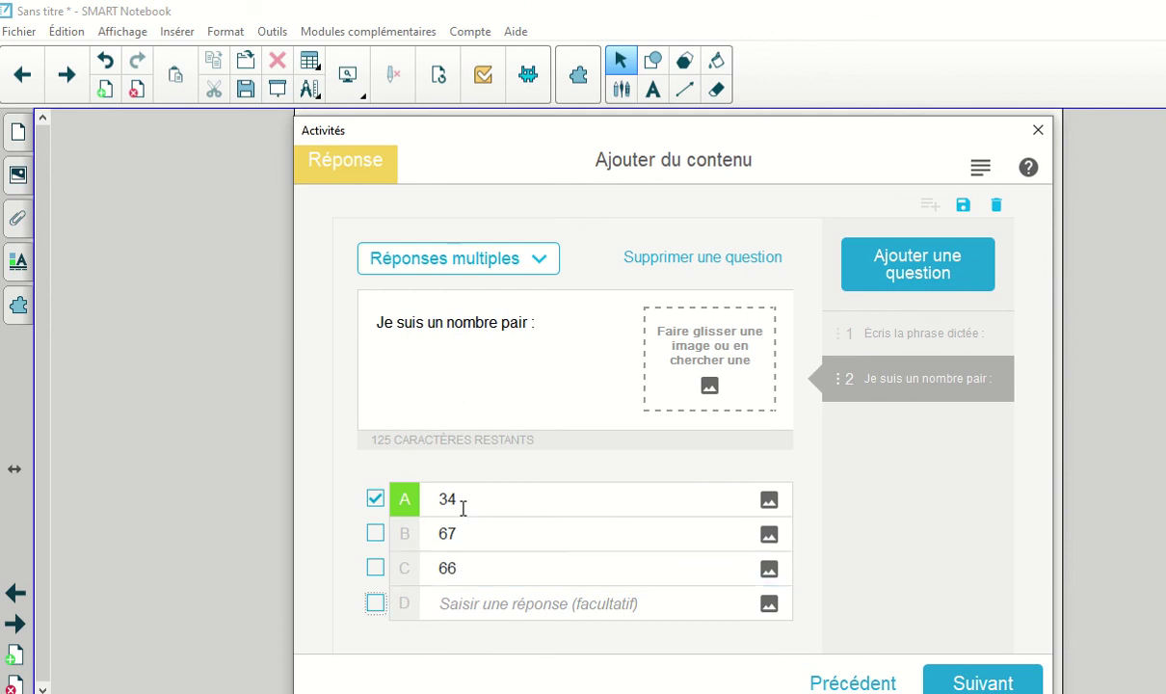
{"action": "key", "text": "Tab"}
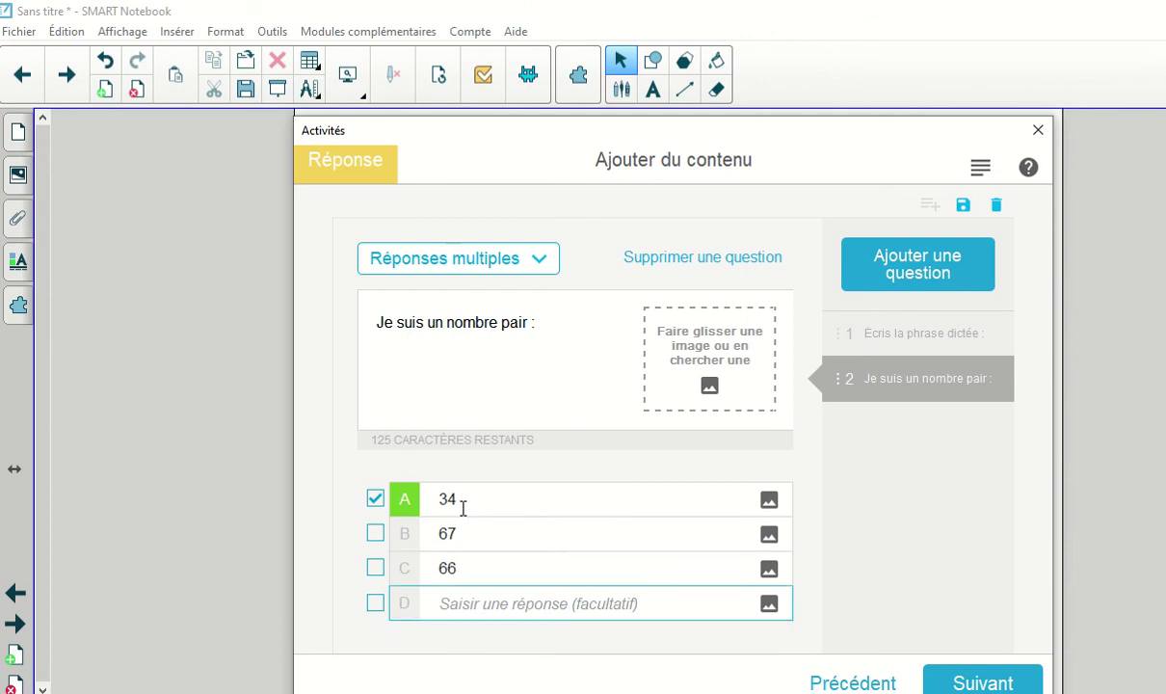
{"action": "type", "text": "51"}
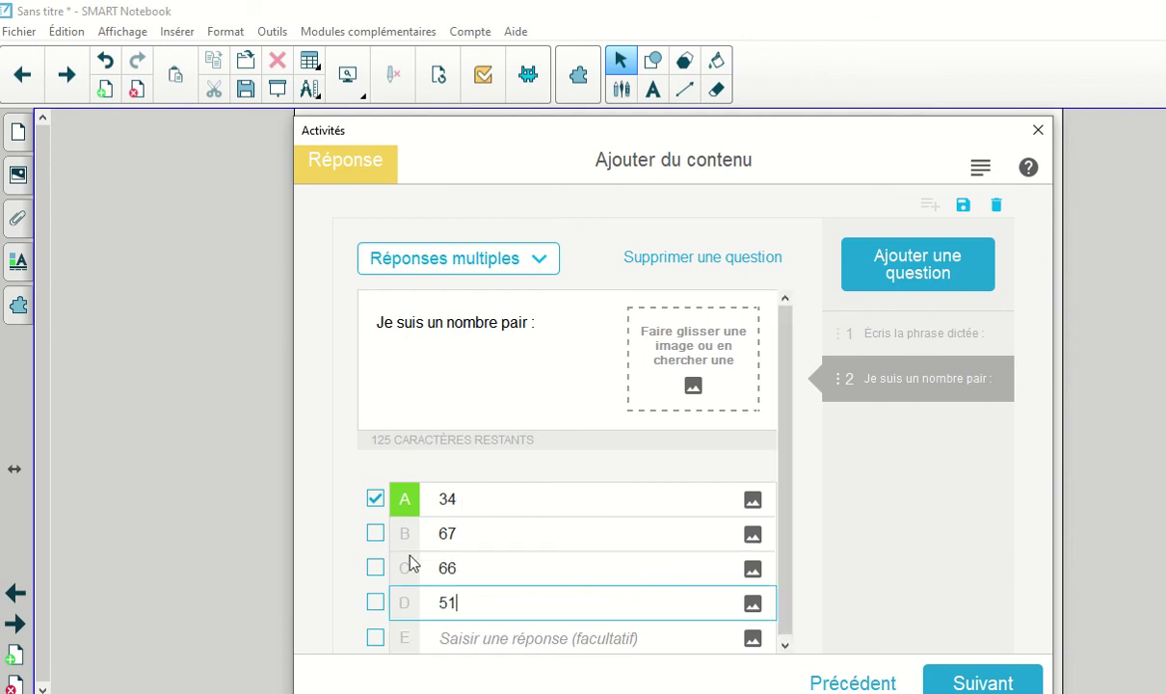
{"action": "left_click", "coordinate": [376, 569]}
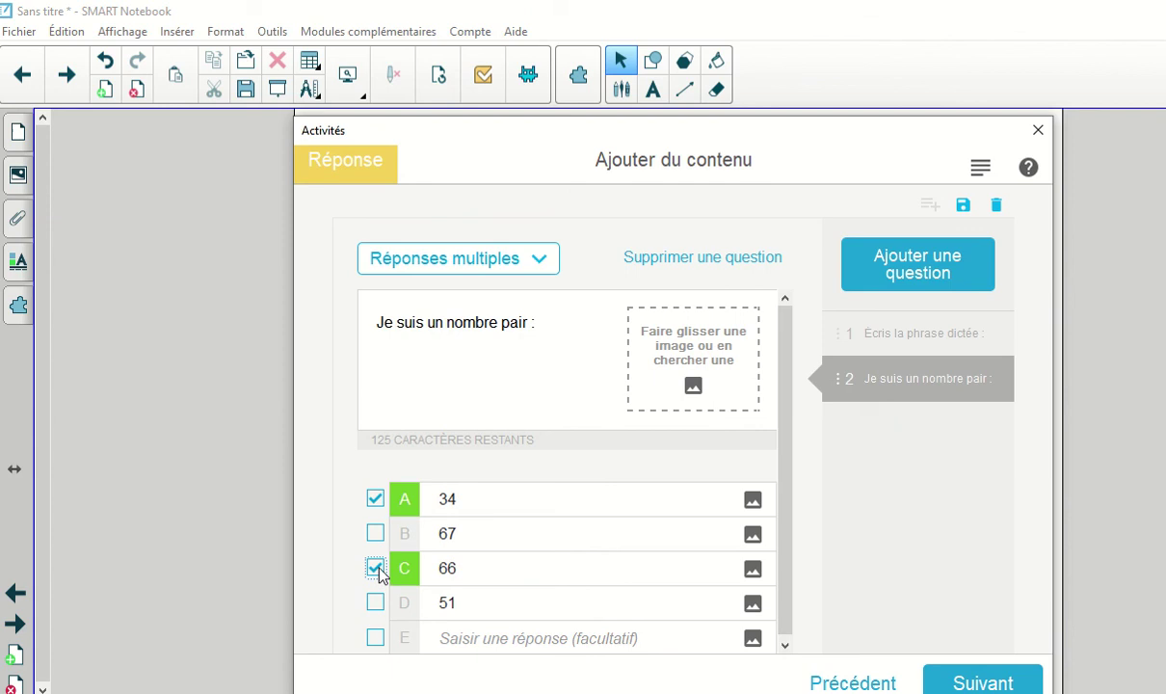
- Add a third question of type Vrai ou faux with the text "mitaine ( féminin)"
{"action": "left_click", "coordinate": [913, 265]}
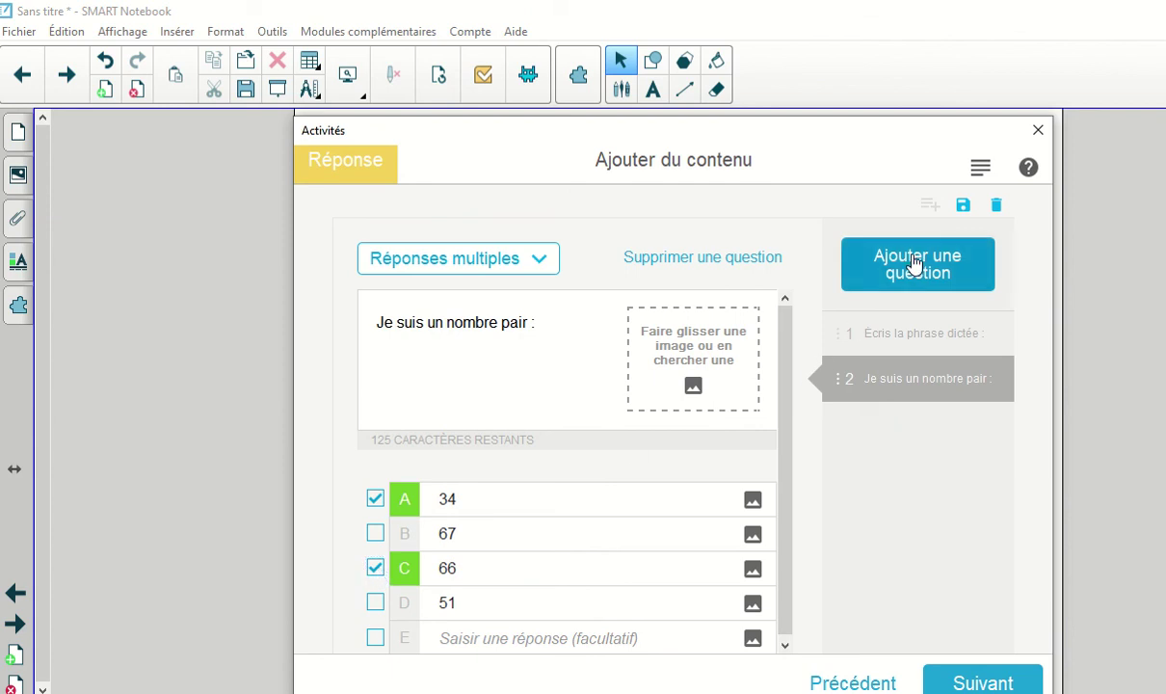
{"action": "left_click", "coordinate": [534, 264]}
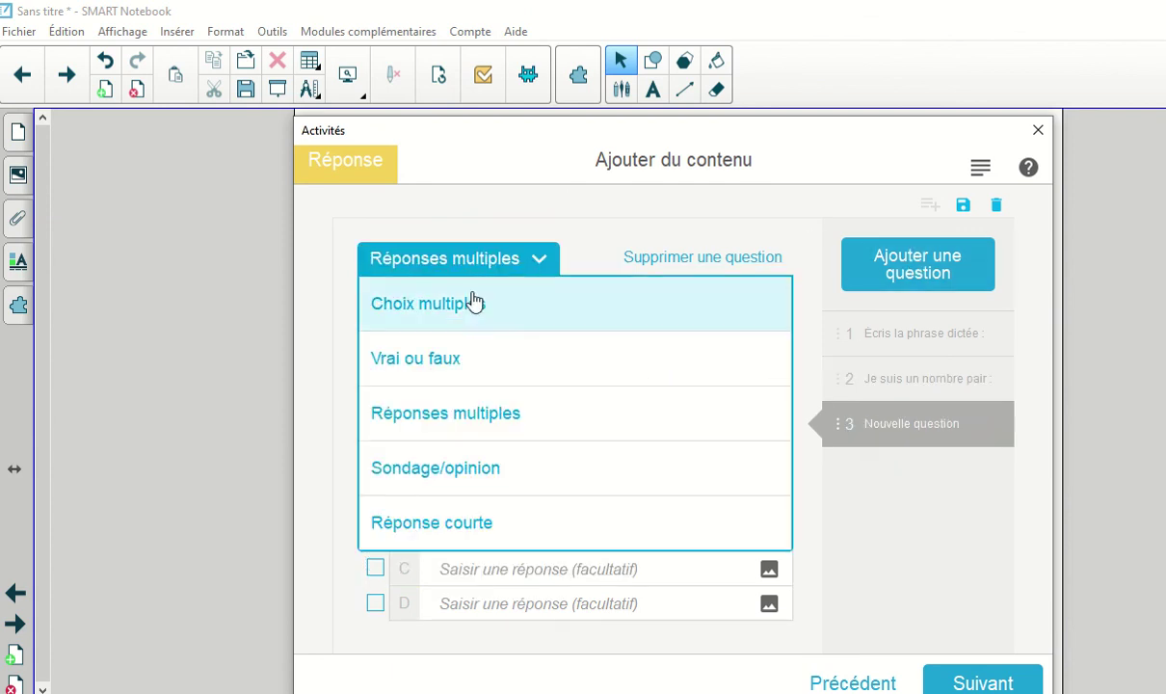
{"action": "left_click", "coordinate": [430, 369]}
{"action": "left_click", "coordinate": [410, 334]}
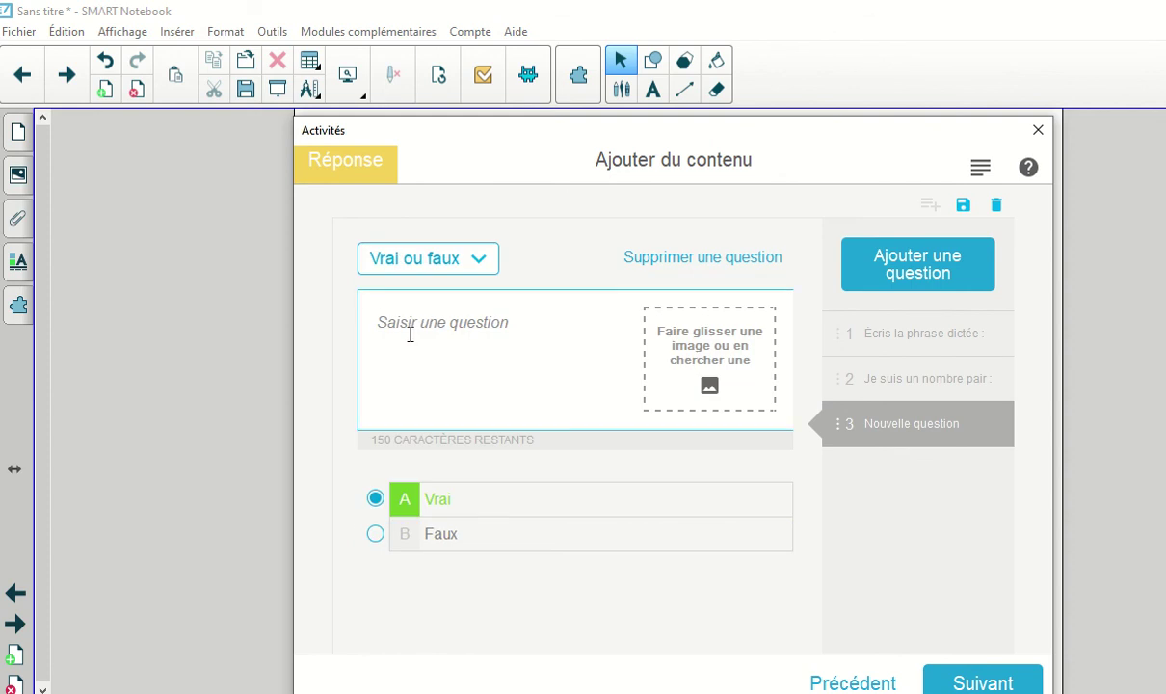
{"action": "type", "text": "mitaine "}
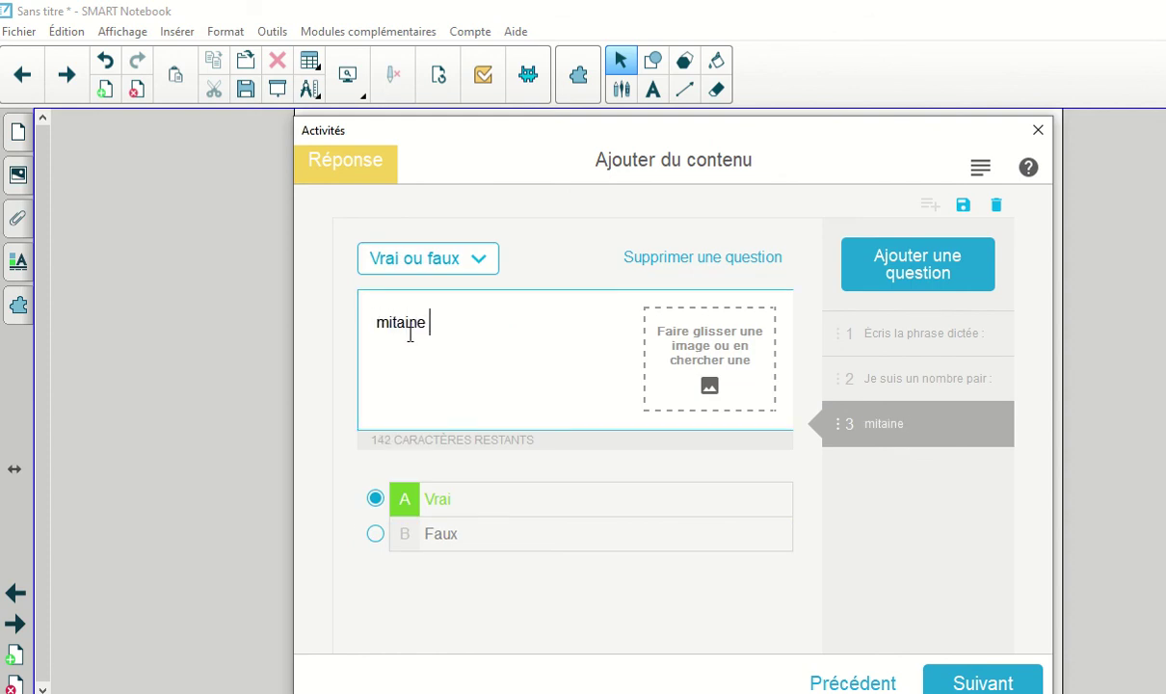
{"action": "type", "text": "( féminin)"}
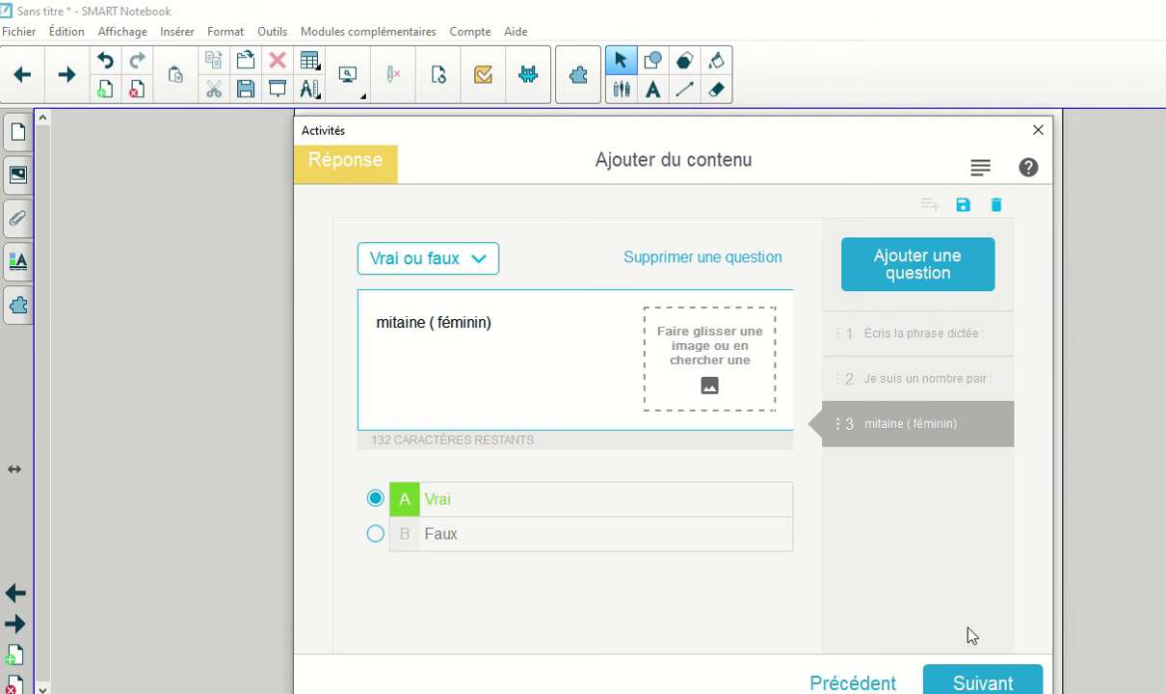
- Proceed to the content review of the Réponse quiz and give it the title "Géométrie"
{"action": "left_click", "coordinate": [981, 682]}
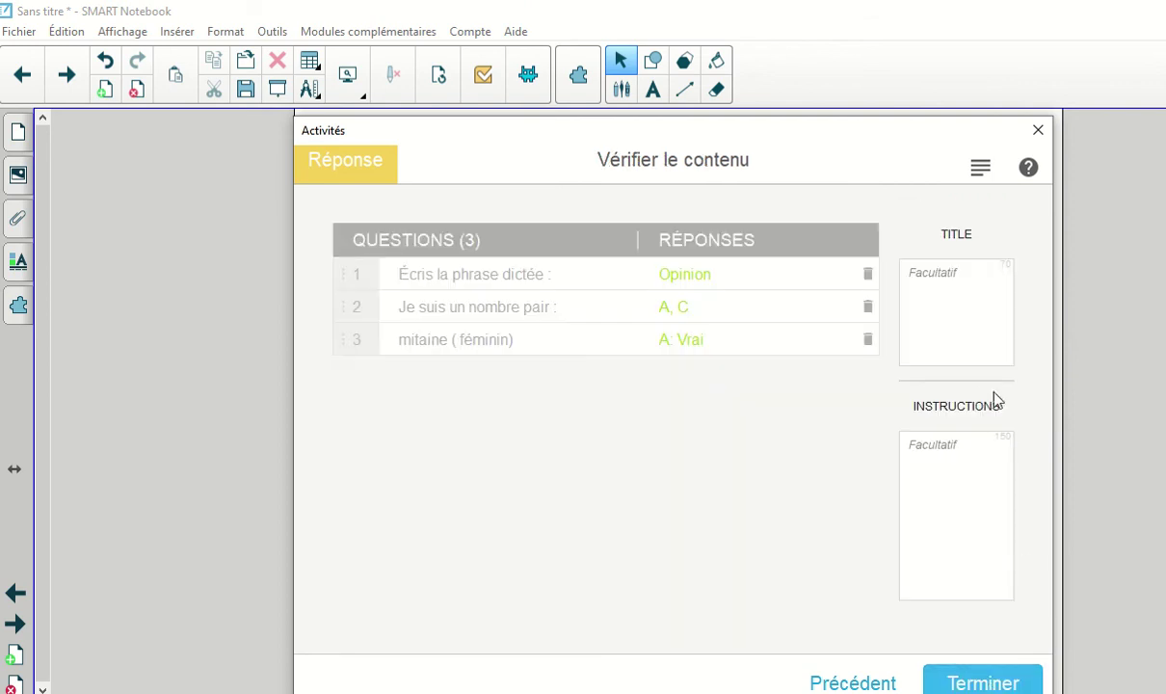
{"action": "left_click", "coordinate": [954, 277]}
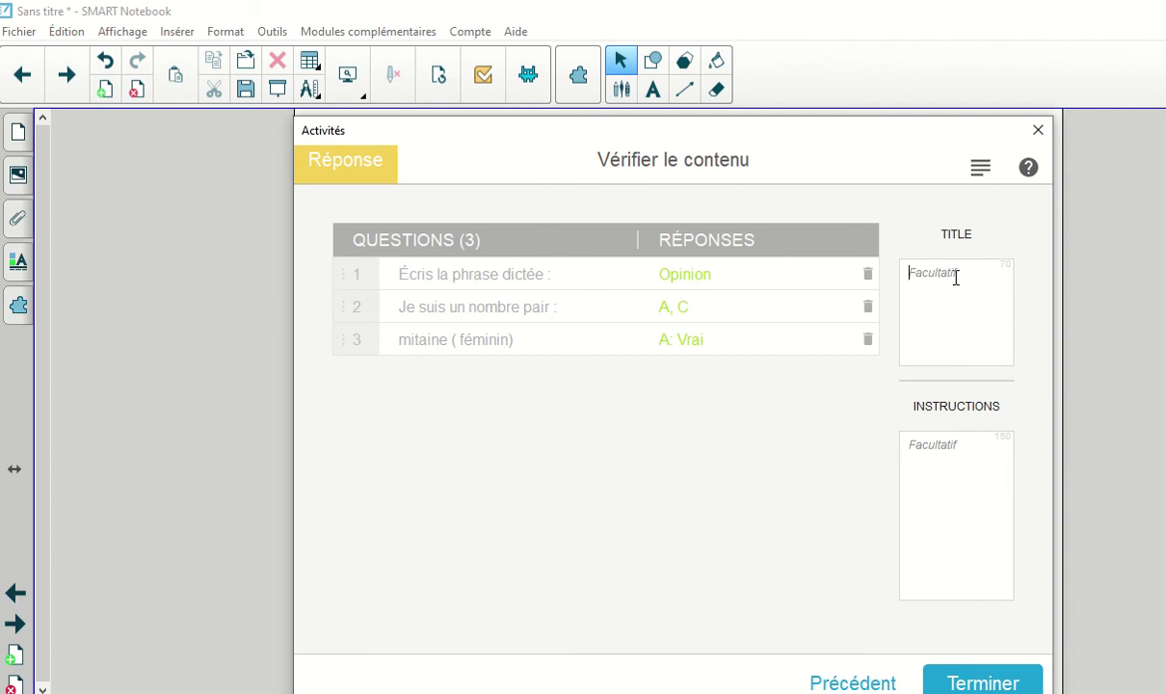
{"action": "type", "text": "Gé"}
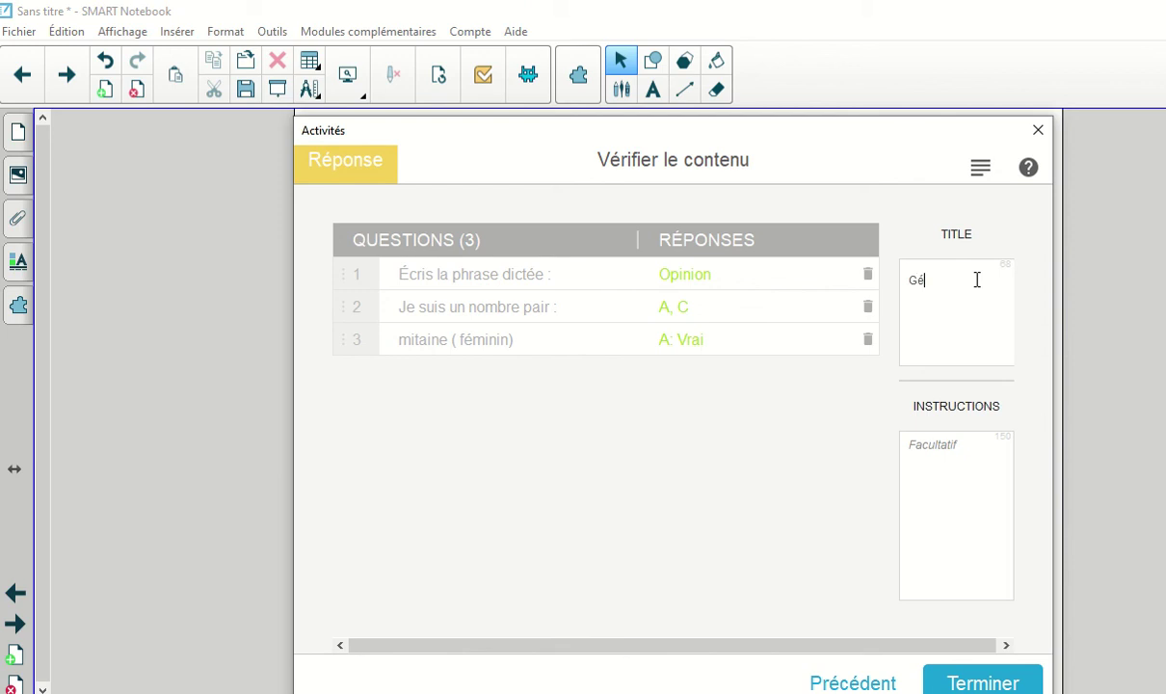
{"action": "type", "text": "ométrie"}
- Enter "Réponds aux questions suivantes :" as the quiz instructions and finish creating the Réponse activity
{"action": "left_click", "coordinate": [958, 472]}
{"action": "type", "text": "Répond"}
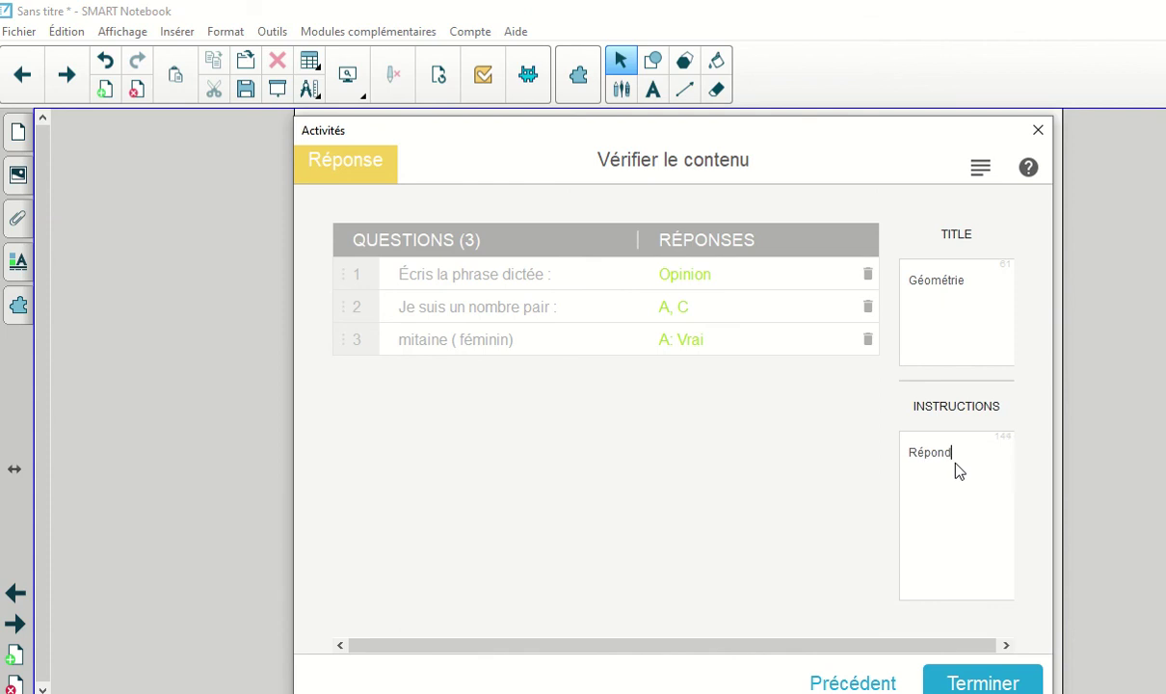
{"action": "type", "text": "s aux questions suivantes :"}
{"action": "left_click", "coordinate": [976, 683]}
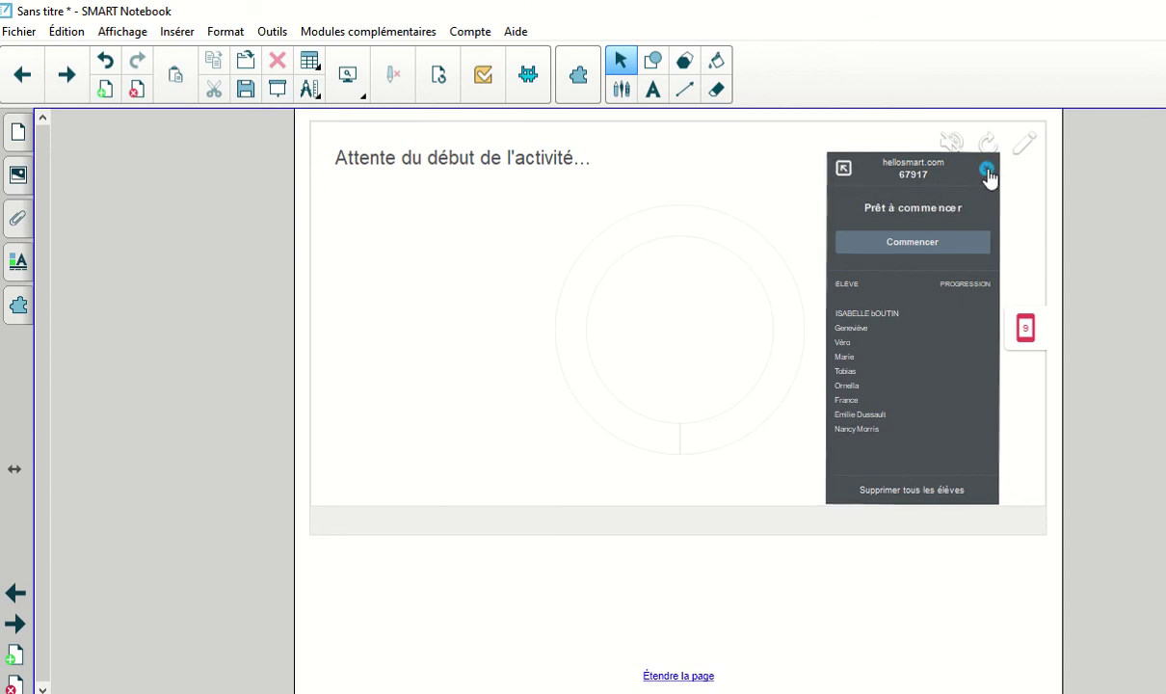
- Go to the Monster Quiz page and start a new Questionnaire monstrueux activity on it
{"action": "left_click", "coordinate": [64, 75]}
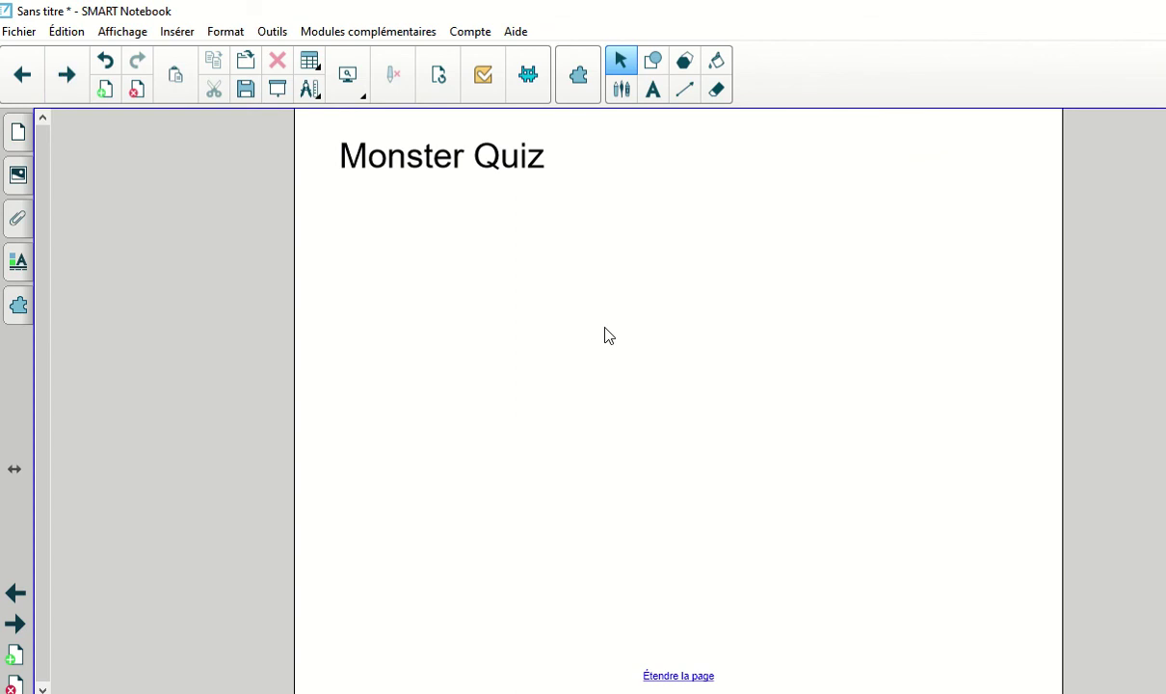
{"action": "left_click", "coordinate": [527, 76]}
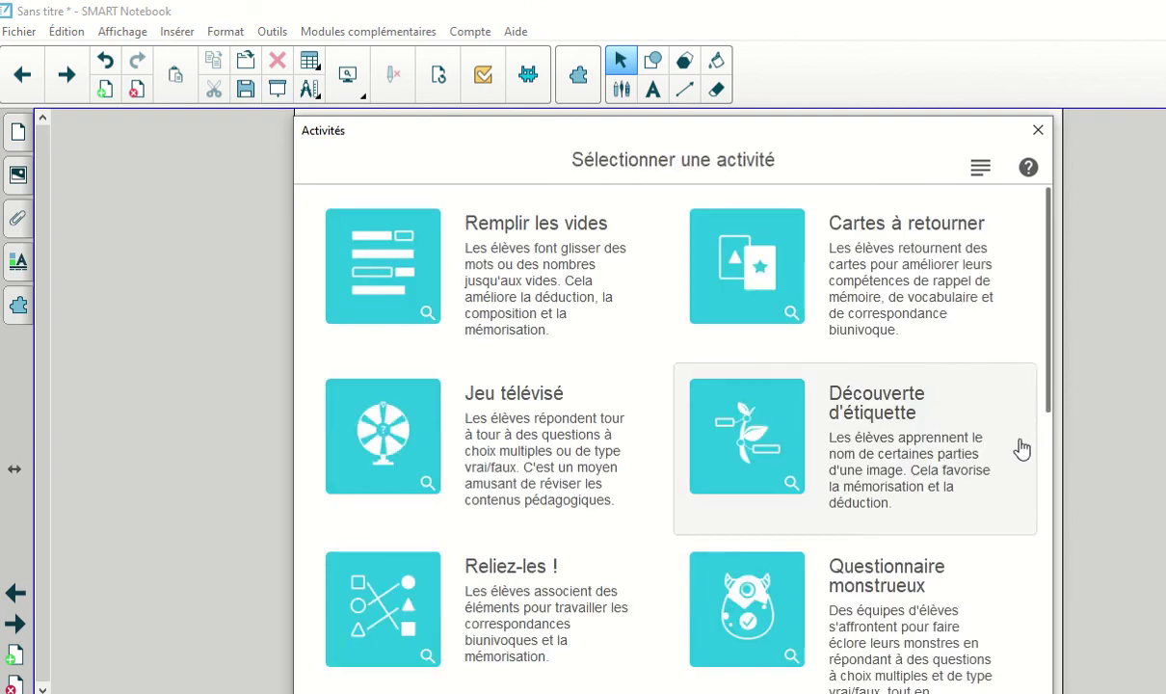
{"action": "left_click_drag", "start_coordinate": [1051, 361], "coordinate": [1051, 513]}
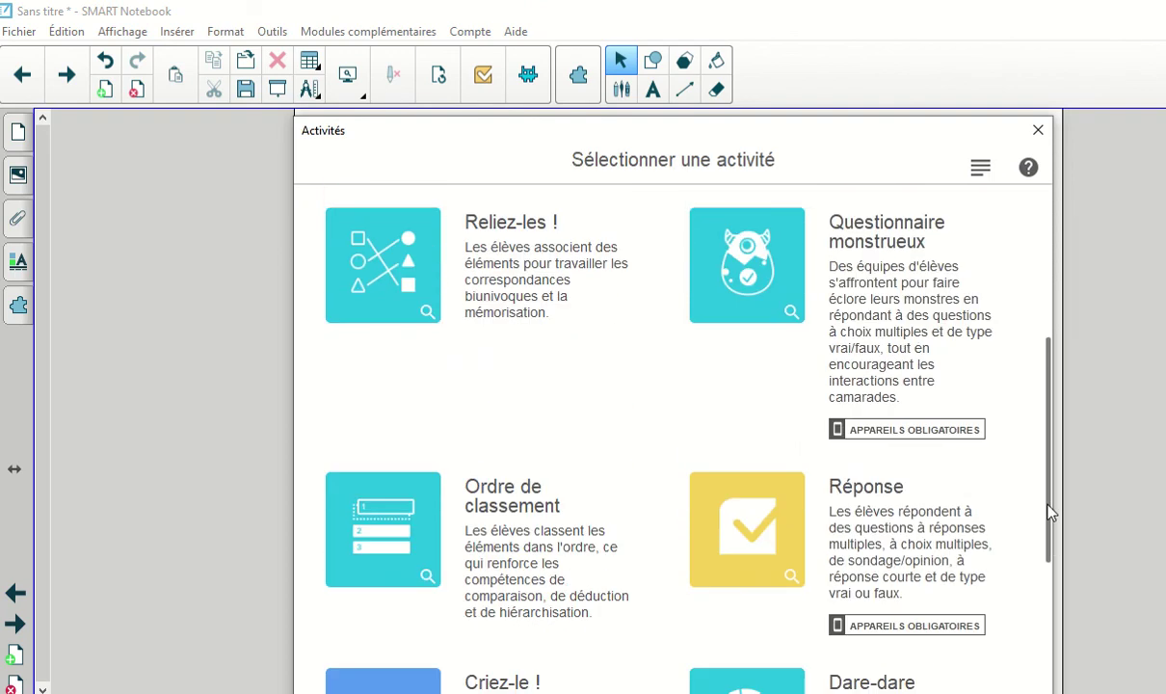
{"action": "left_click", "coordinate": [757, 250]}
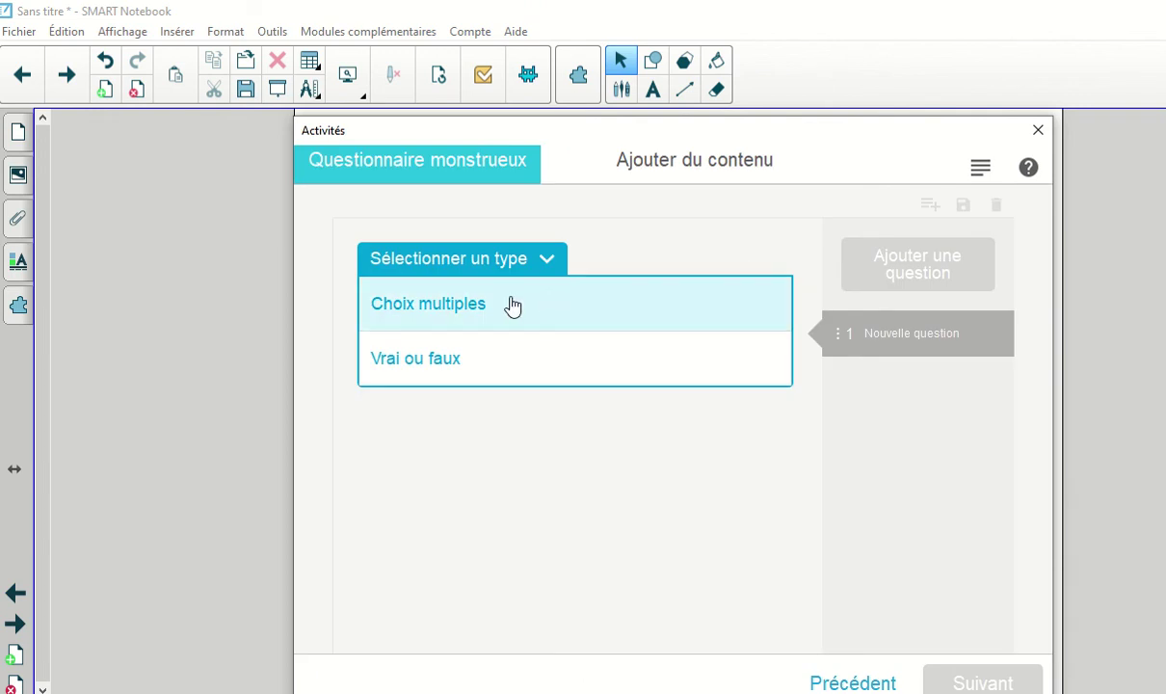
- Set the first question to type Vrai ou faux and enter "Le cube a 6 faces." as its text
{"action": "left_click", "coordinate": [450, 374]}
{"action": "left_click", "coordinate": [406, 328]}
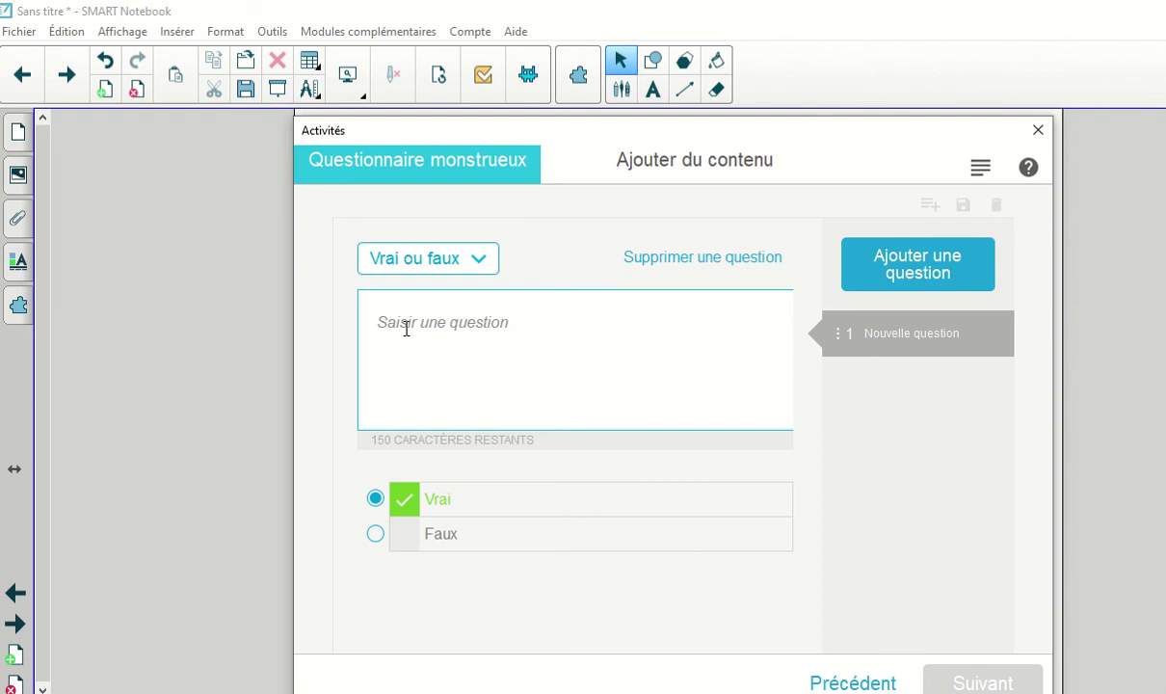
{"action": "type", "text": "Le"}
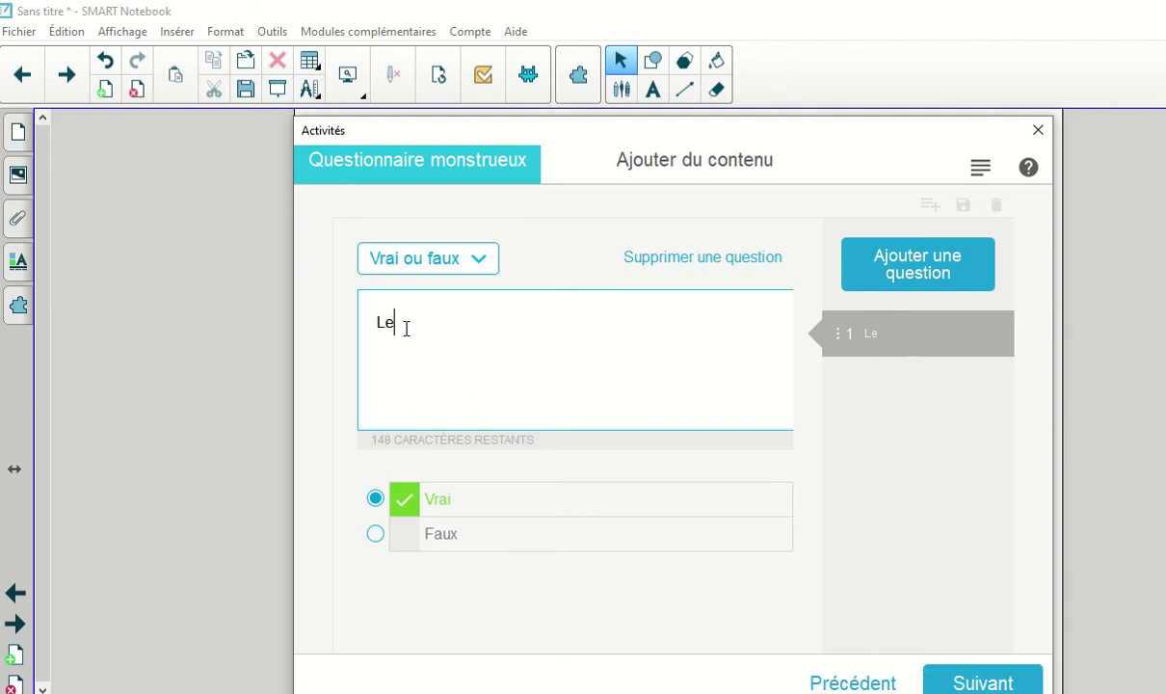
{"action": "type", "text": " cube a 6 faces."}
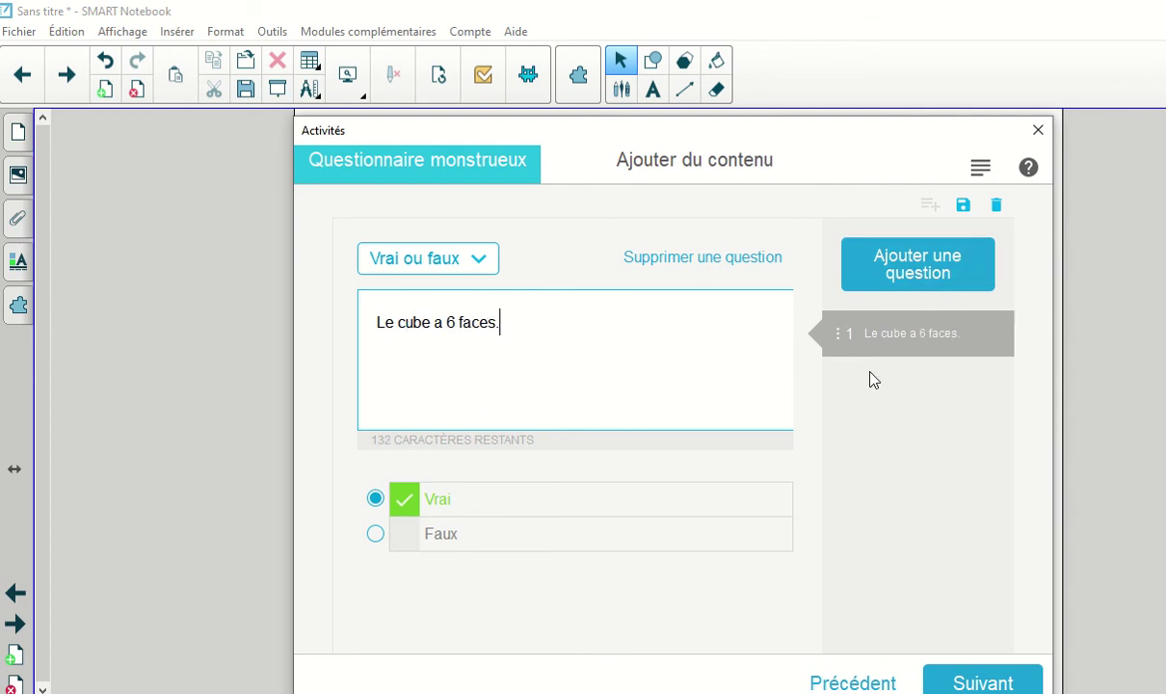
- Turn off the time limit per question, leaving random question order on, and finish creating the Questionnaire monstrueux activity
{"action": "left_click", "coordinate": [982, 682]}
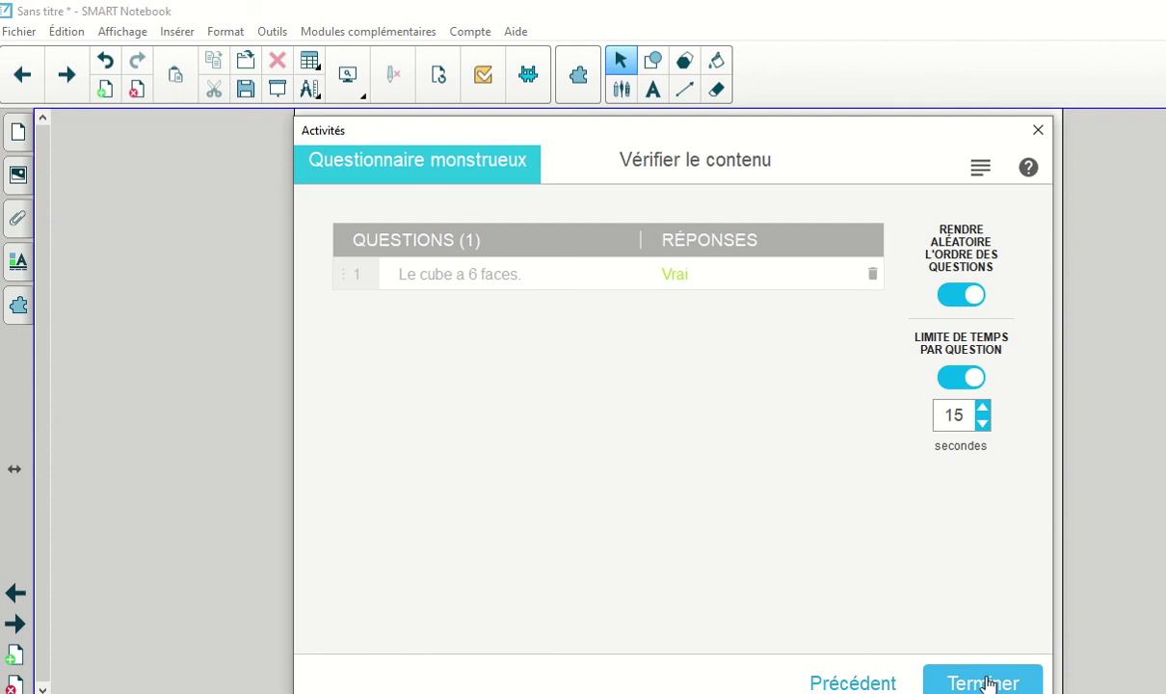
{"action": "left_click", "coordinate": [961, 301]}
{"action": "left_click", "coordinate": [961, 299]}
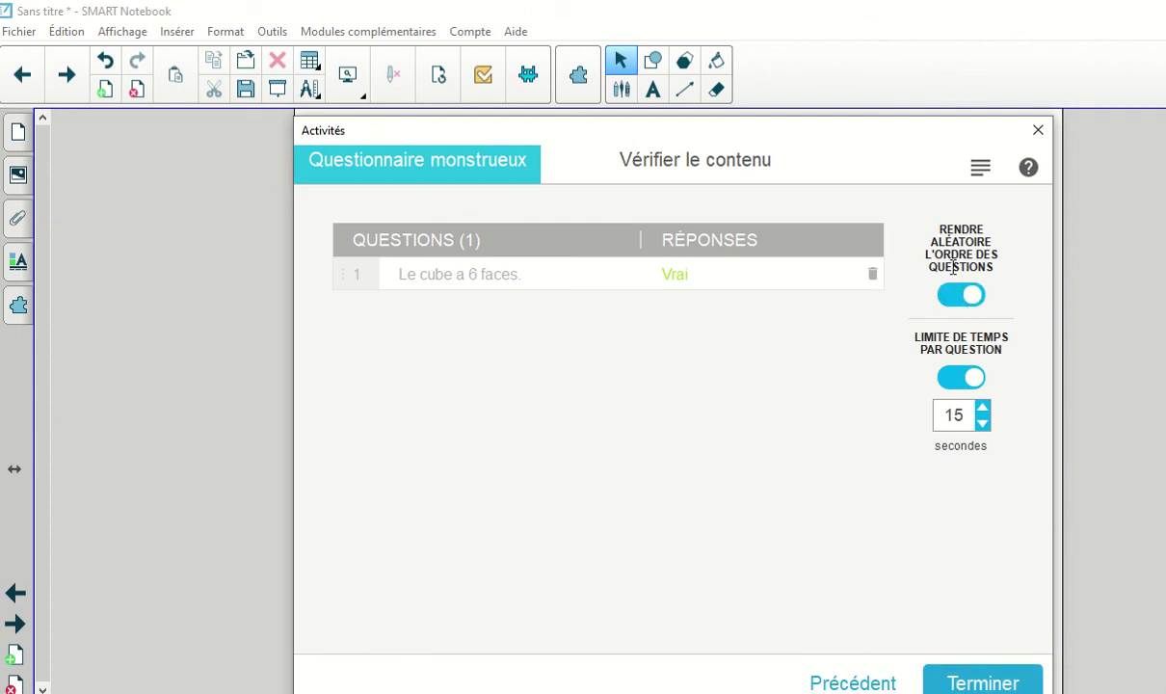
{"action": "left_click", "coordinate": [954, 380]}
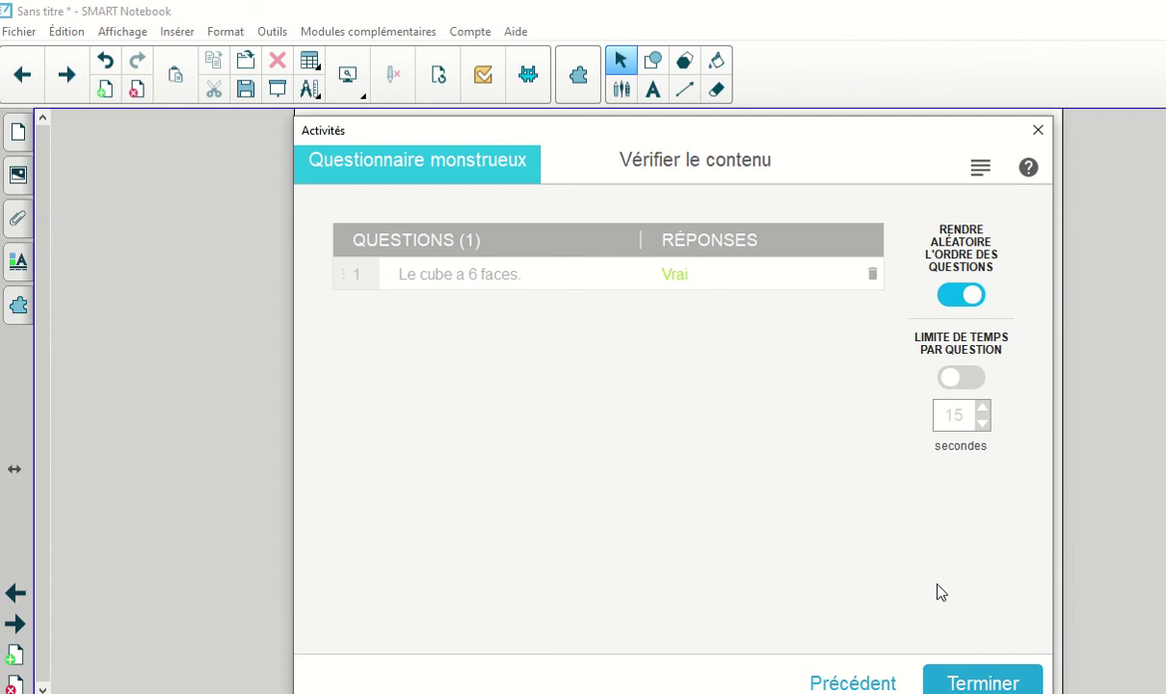
{"action": "left_click", "coordinate": [976, 682]}
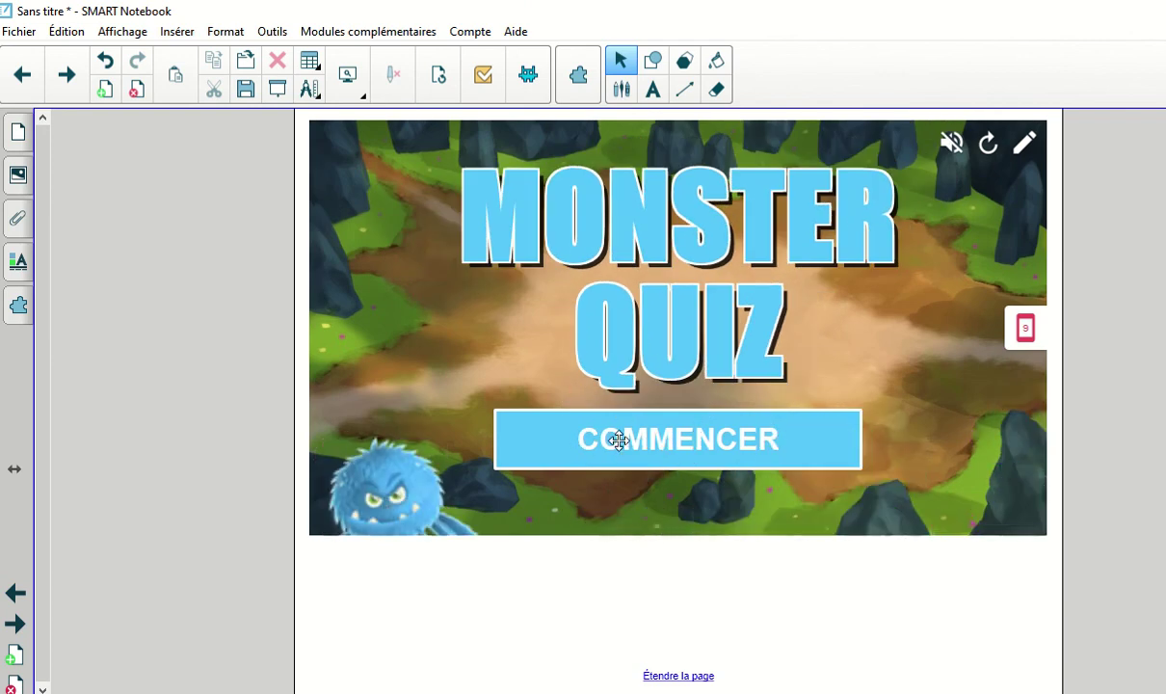
- Launch the Monster Quiz game and divide the participating students into 3 teams
{"action": "left_click", "coordinate": [619, 440]}
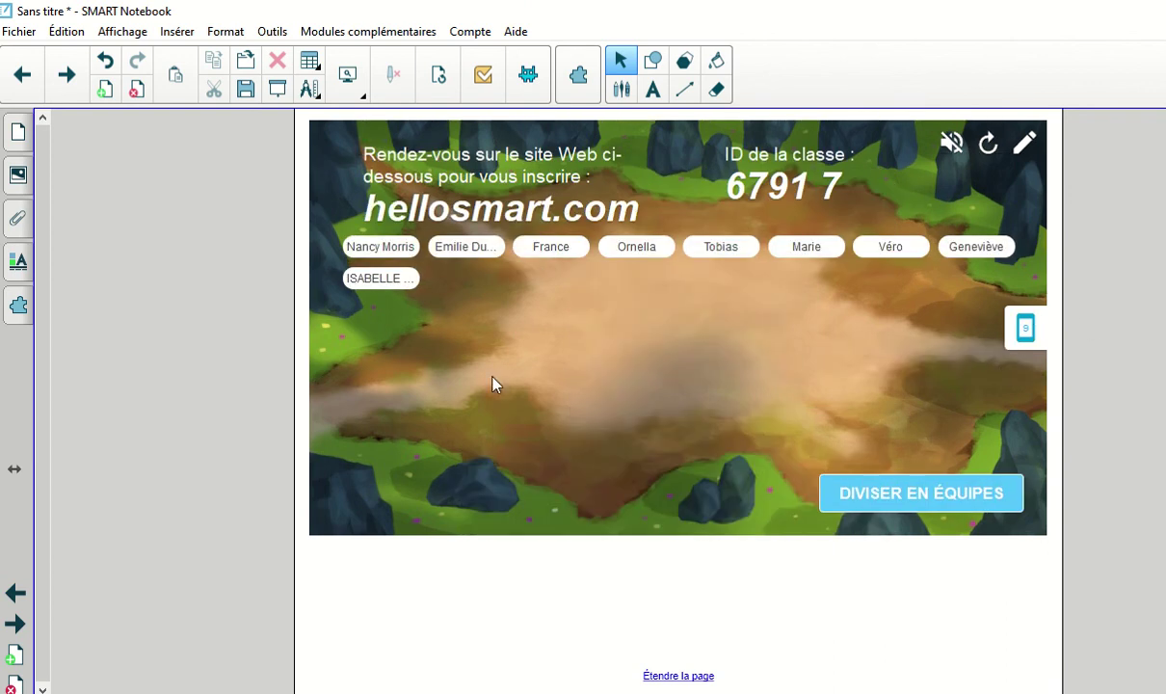
{"action": "left_click", "coordinate": [906, 503]}
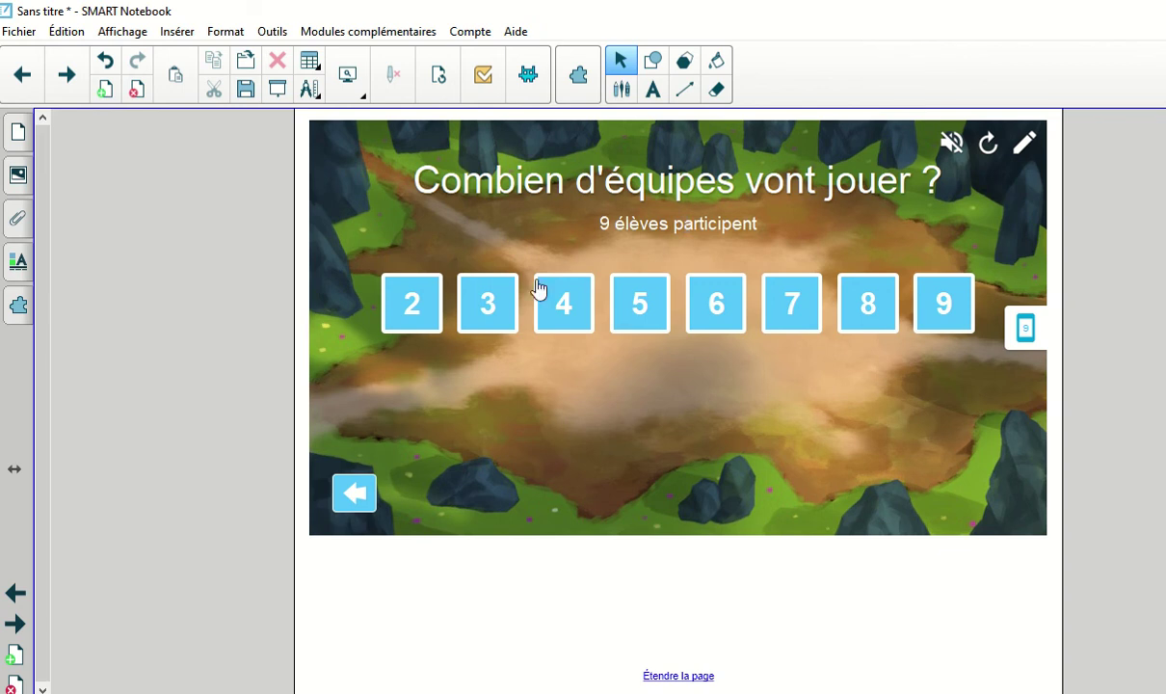
{"action": "left_click", "coordinate": [488, 306]}
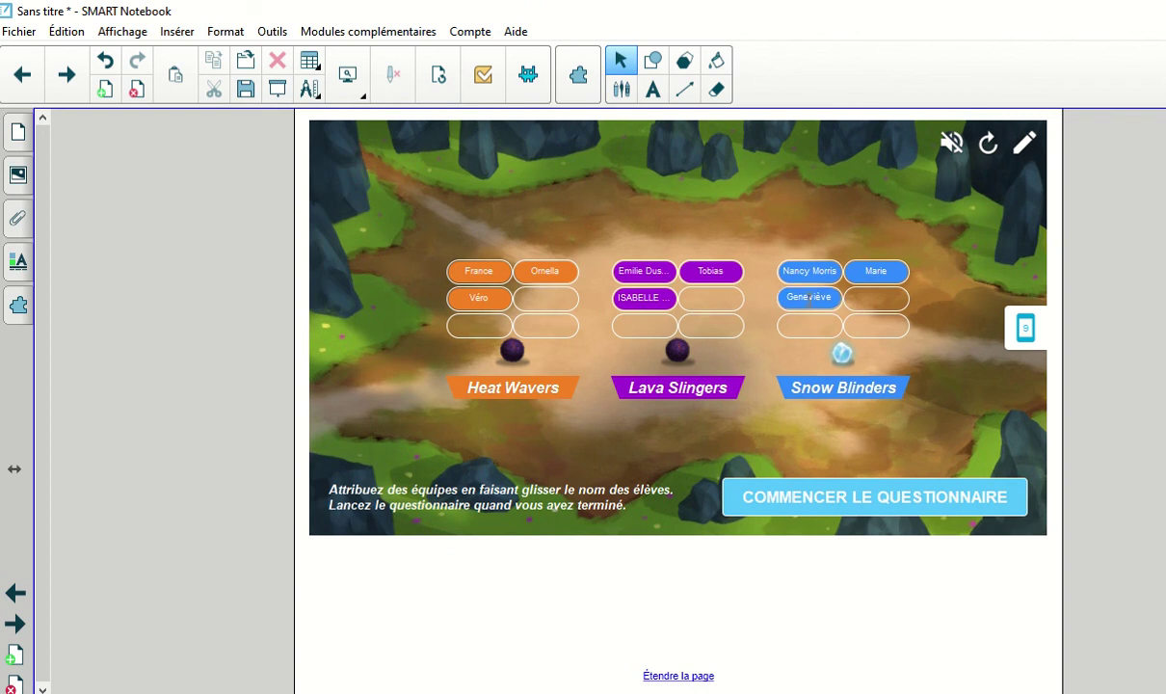
- Exchange one student between the Lava Slingers and Snow Blinders teams and start the questionnaire
{"action": "mouse_move", "coordinate": [809, 298]}
{"action": "left_mouse_down"}
{"action": "mouse_move", "coordinate": [664, 294]}
{"action": "mouse_move", "coordinate": [814, 295]}
{"action": "mouse_move", "coordinate": [816, 307]}
{"action": "left_mouse_up"}
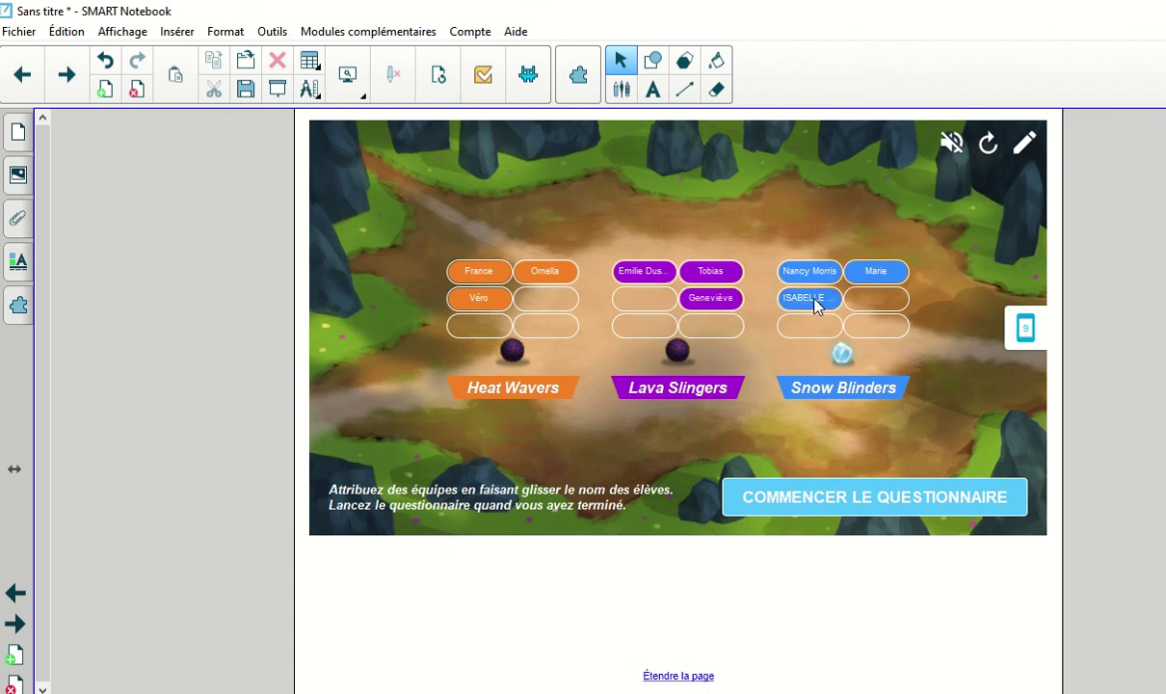
{"action": "left_click", "coordinate": [864, 508]}
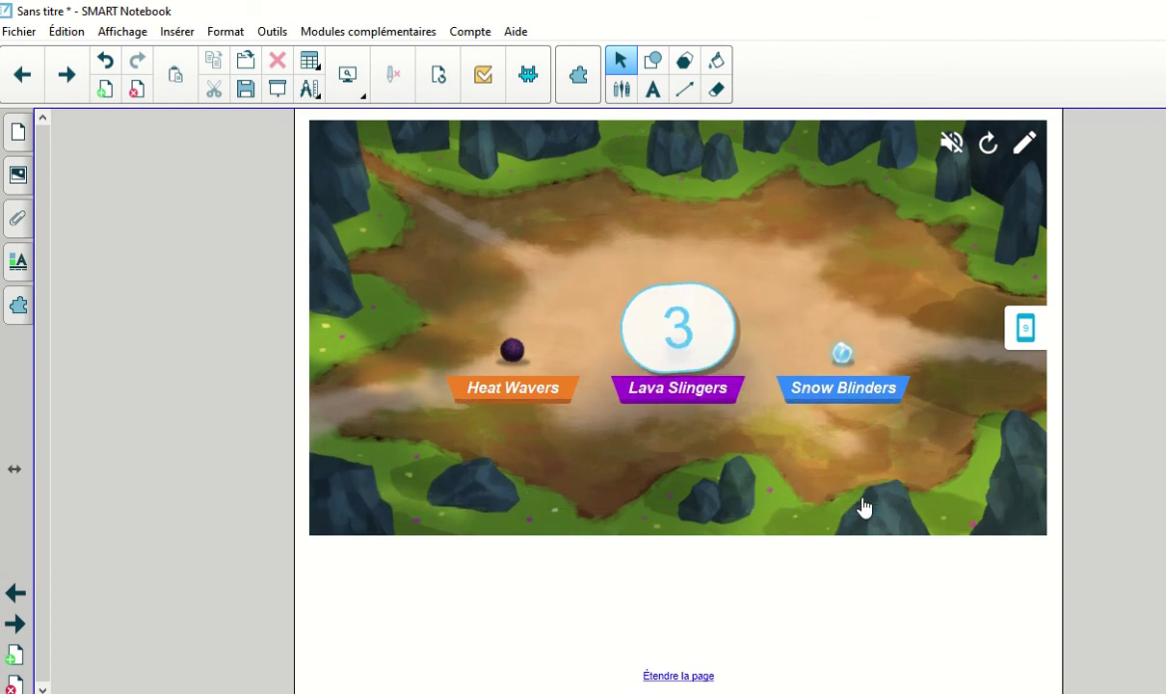